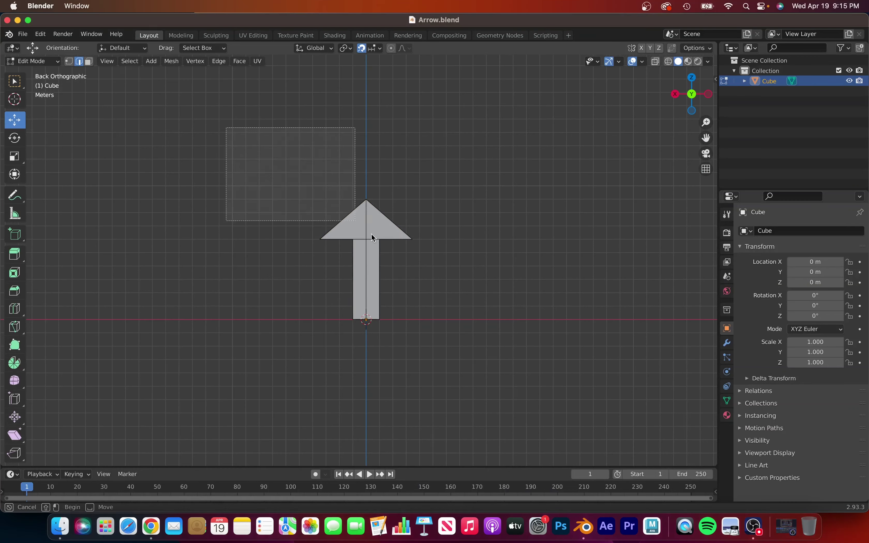
# - Raise the selected arrowhead vertices along Z to make the arrow taller
pyautogui.moveTo(227, 126); pyautogui.dragTo(413, 251)
pyautogui.moveTo(362, 185); pyautogui.dragTo(322, 462)
pyautogui.moveTo(322, 462); pyautogui.dragTo(444, 252, button='middle')
pyautogui.press('KP_3')
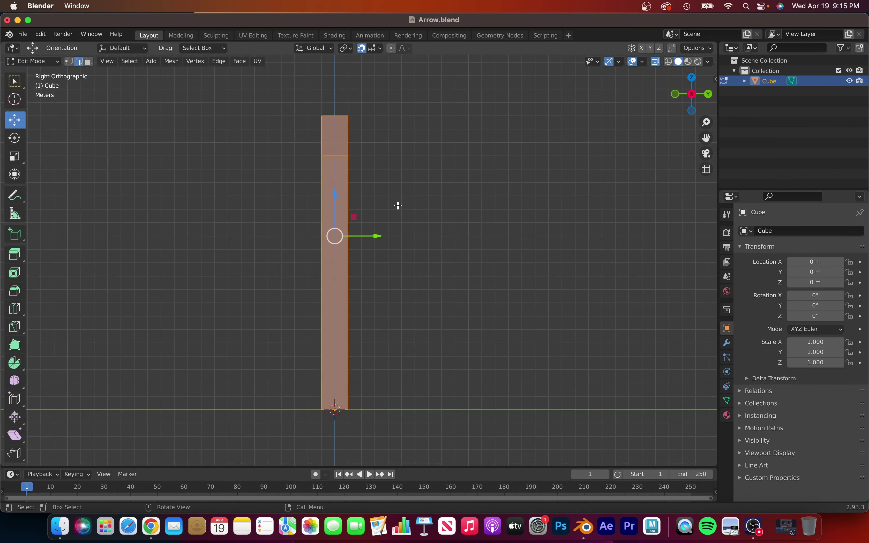
pyautogui.scroll(-2, 444, 305)
# - Shade the arrow smooth from the object context menu
pyautogui.press('Tab')
pyautogui.rightClick(360, 110)
pyautogui.moveTo(444, 305)
pyautogui.mouseDown(button='middle')
pyautogui.moveTo(360, 110)
pyautogui.moveTo(450, 178)
pyautogui.moveTo(542, 209)
pyautogui.moveTo(444, 189)
pyautogui.moveTo(415, 211)
pyautogui.mouseUp(button='middle')
pyautogui.click(359, 108)
pyautogui.press('ctrl+KP_1')
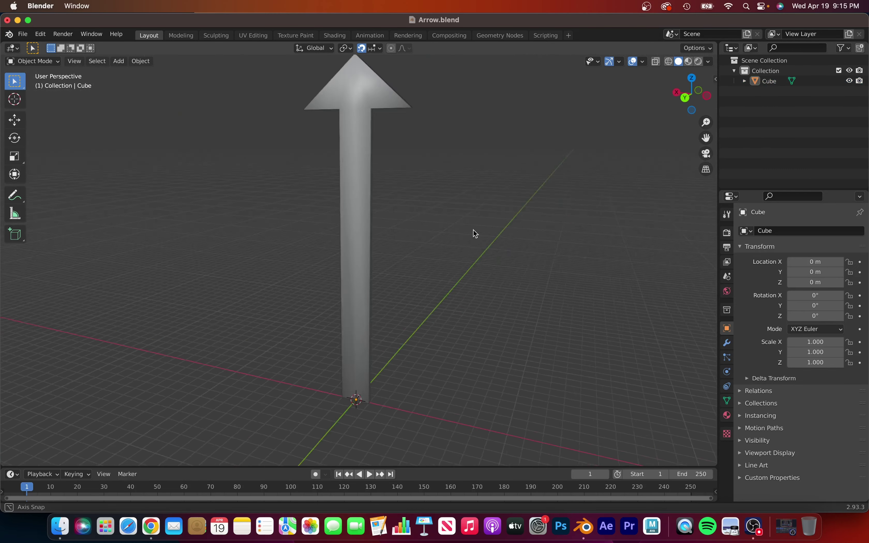
# - Add many loop cuts along the arrow's shaft
pyautogui.press('Tab')
pyautogui.press('Escape')
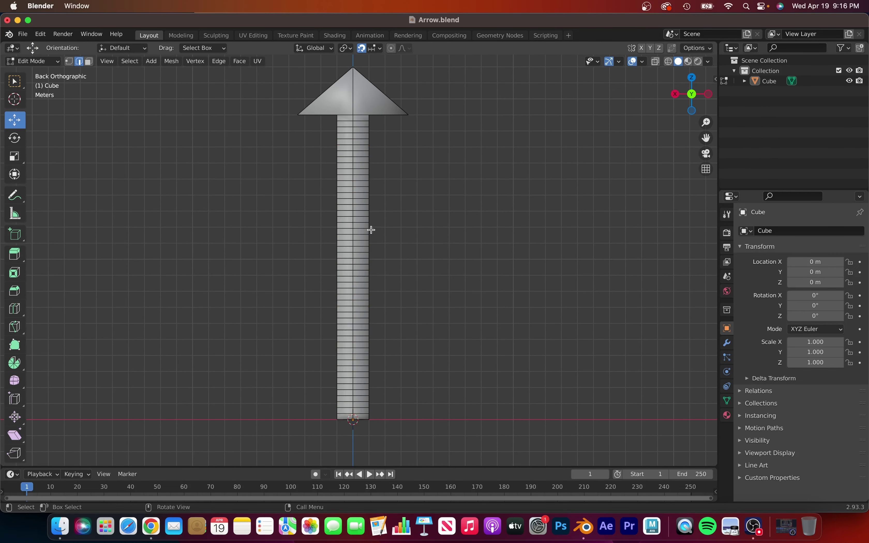
pyautogui.press('Tab')
pyautogui.moveTo(371, 230)
pyautogui.mouseDown(button='middle')
pyautogui.moveTo(427, 208)
pyautogui.moveTo(395, 201)
pyautogui.mouseUp(button='middle')
# - Add a Bezier circle and scale it up around the arrow
pyautogui.click(131, 60)
pyautogui.click(222, 91)
pyautogui.press('s')
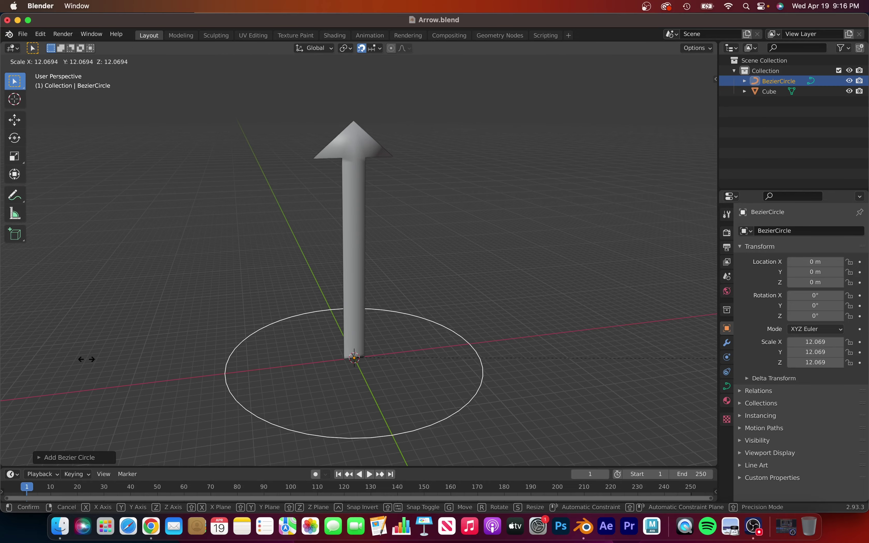
pyautogui.click(86, 359)
# - Give the arrow a Curve modifier that follows the Bezier circle
pyautogui.click(769, 92)
pyautogui.click(726, 343)
pyautogui.click(820, 277)
pyautogui.click(790, 316)
pyautogui.moveTo(395, 215)
pyautogui.mouseDown(button='middle')
pyautogui.moveTo(489, 245)
pyautogui.moveTo(326, 305)
pyautogui.mouseUp(button='middle')
pyautogui.scroll(-5, 561, 304)
# - Scale the whole arrow mesh along Y to thin the shaft
pyautogui.press('n')
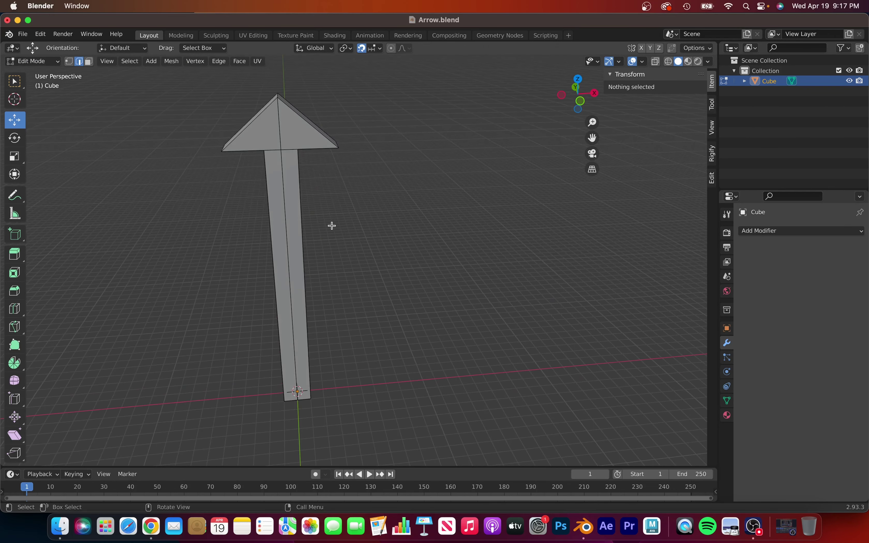
pyautogui.press('a')
pyautogui.press('s')
pyautogui.press('y')
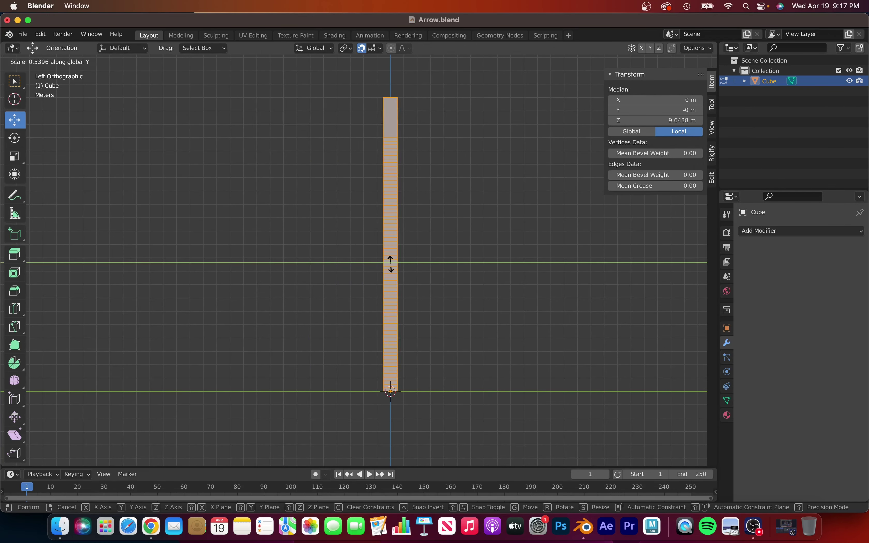
pyautogui.press('Escape')
pyautogui.press('s')
pyautogui.press('y')
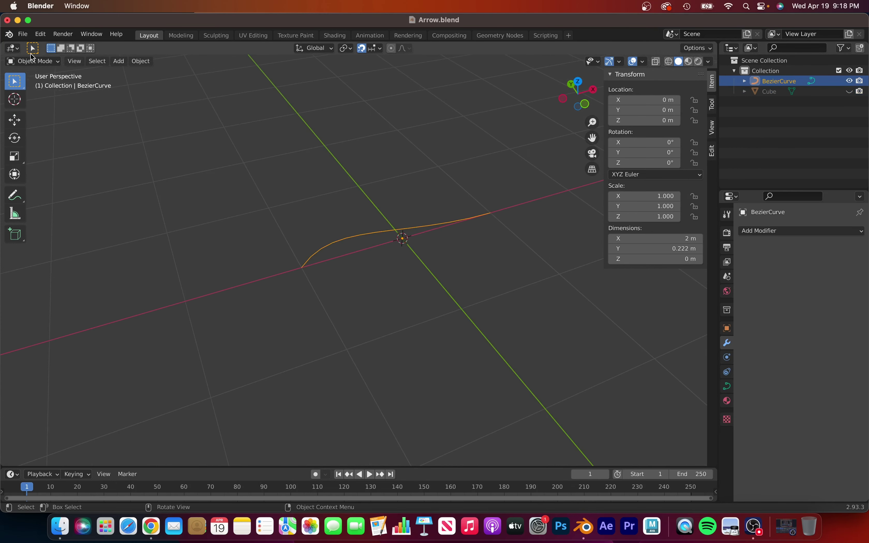
# - Pull the curve's end point outward, set Automatic handles, and move a point along X
pyautogui.press('Tab')
pyautogui.press('g')
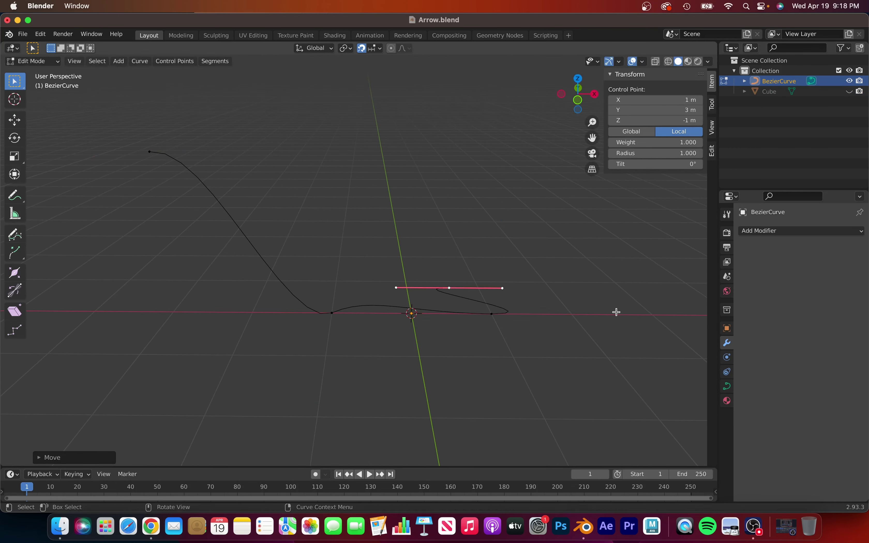
pyautogui.press('v')
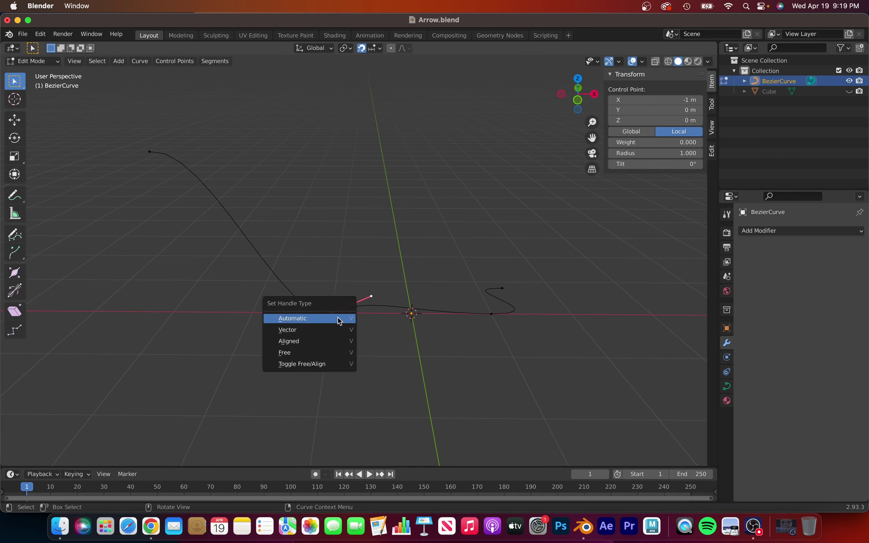
pyautogui.click(355, 316)
pyautogui.moveTo(356, 316); pyautogui.dragTo(454, 254, button='middle')
pyautogui.press('g')
pyautogui.press('x')
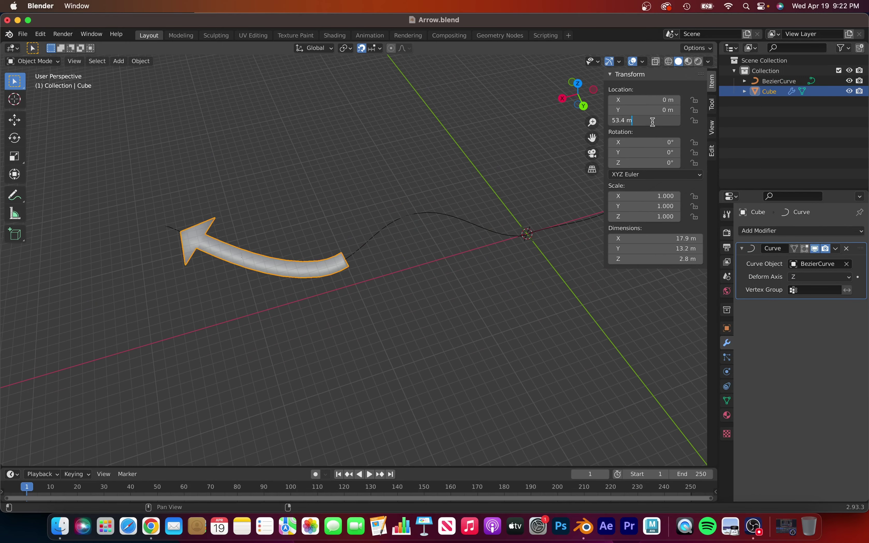
# - In the Shading workspace, make the arrow's Base Color pure red (FF0000) and preview it
pyautogui.moveTo(185, 240); pyautogui.dragTo(595, 124, button='middle')
pyautogui.moveTo(397, 259)
pyautogui.mouseDown(button='middle')
pyautogui.moveTo(503, 310)
pyautogui.moveTo(359, 291)
pyautogui.mouseUp(button='middle')
pyautogui.click(335, 35)
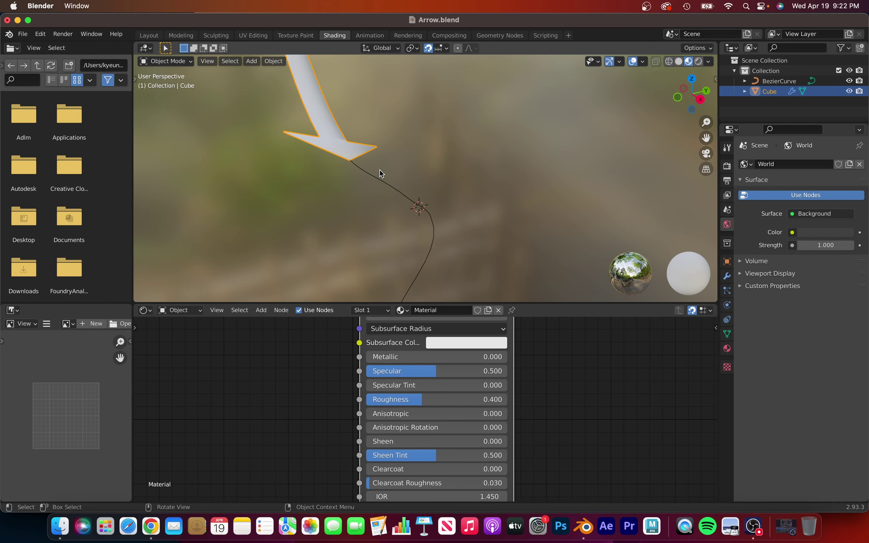
pyautogui.click(467, 343)
pyautogui.press('Return')
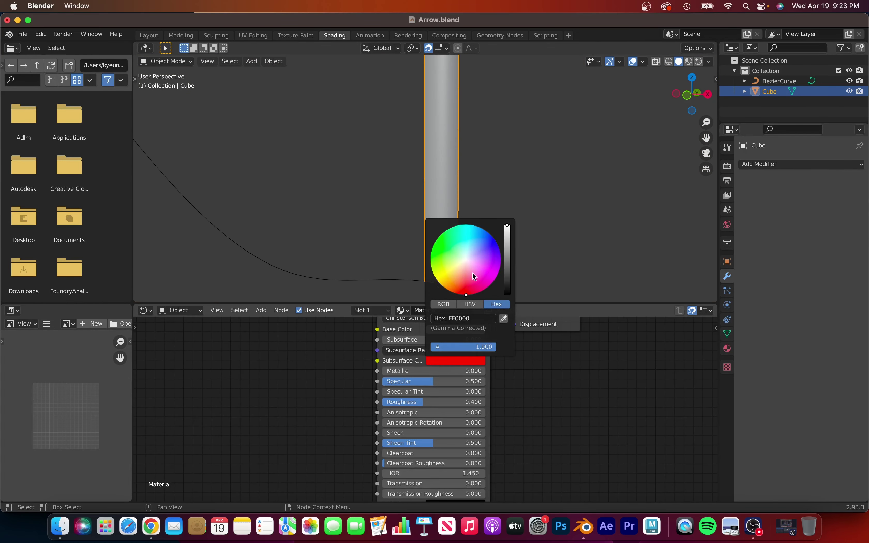
pyautogui.click(455, 329)
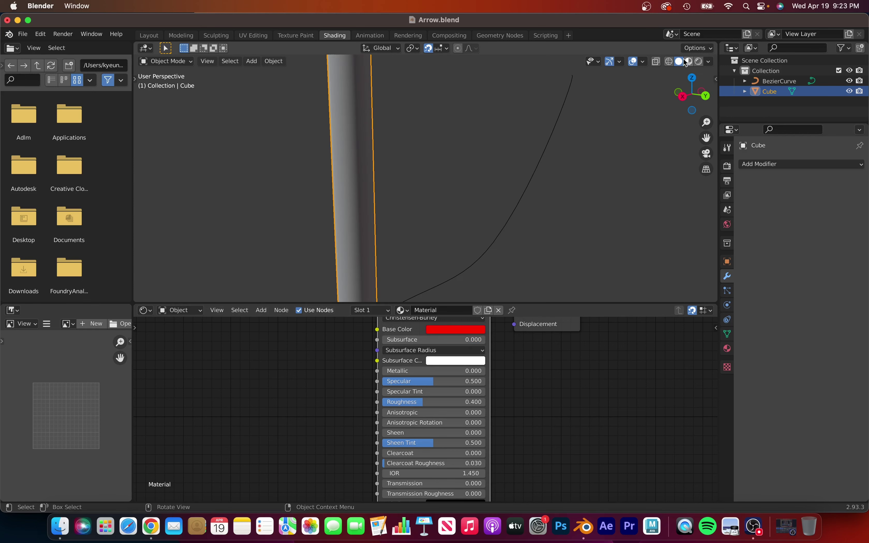
pyautogui.click(689, 62)
pyautogui.scroll(-5, 444, 179)
pyautogui.moveTo(444, 178); pyautogui.dragTo(520, 164, button='middle')
# - Set Metallic to 0.5 and add an RGB node beside the shader
pyautogui.click(434, 370)
pyautogui.write('.5')
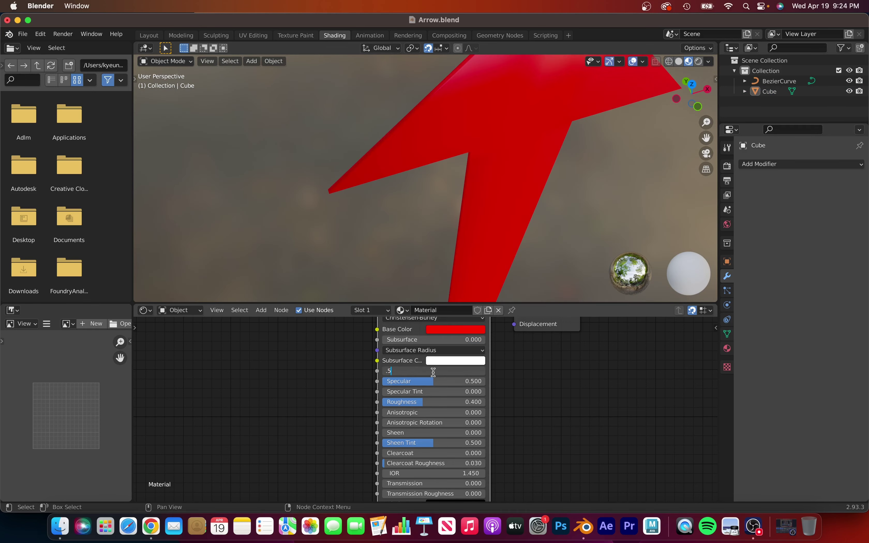
pyautogui.hotkey('shift', 'a')
pyautogui.click(298, 460)
pyautogui.click(351, 375)
# - Add Noise Texture and Bump nodes, linking noise Fac to Height, with Bump Strength 0.07
pyautogui.scroll(2, 319, 361)
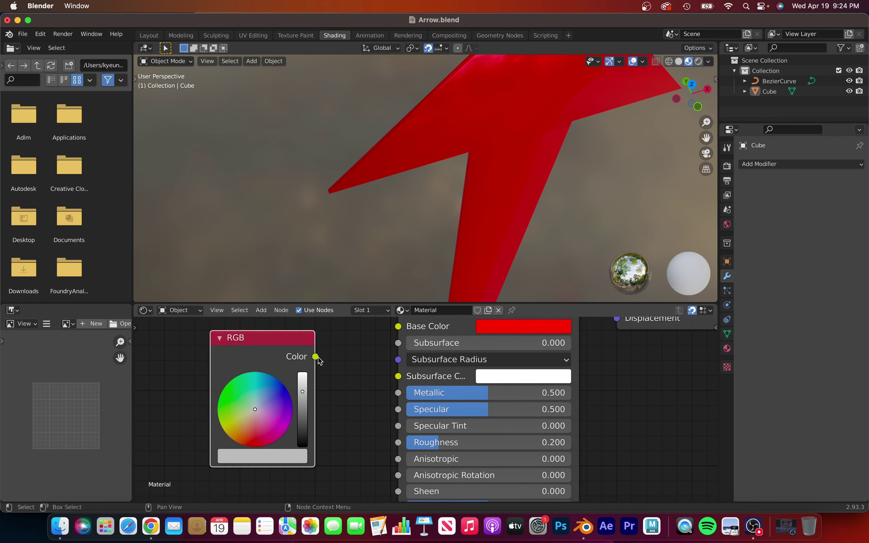
pyautogui.click(260, 310)
pyautogui.write('noi')
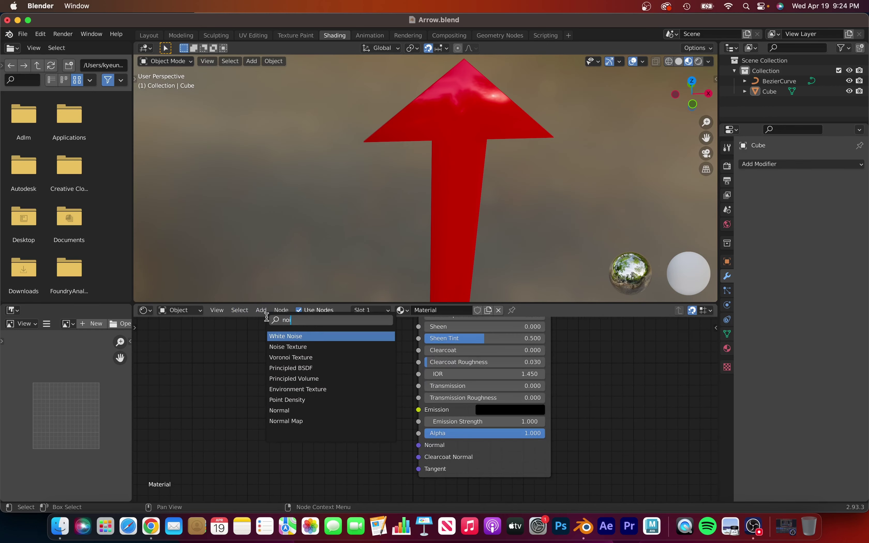
pyautogui.click(277, 345)
pyautogui.click(261, 310)
pyautogui.click(287, 336)
pyautogui.click(343, 359)
pyautogui.moveTo(254, 345); pyautogui.dragTo(293, 426)
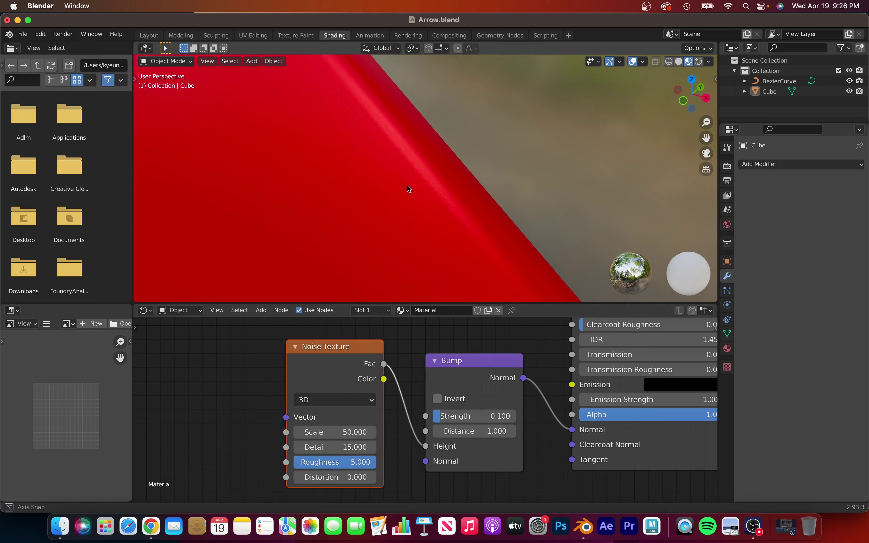
pyautogui.click(488, 415)
pyautogui.write('0.07')
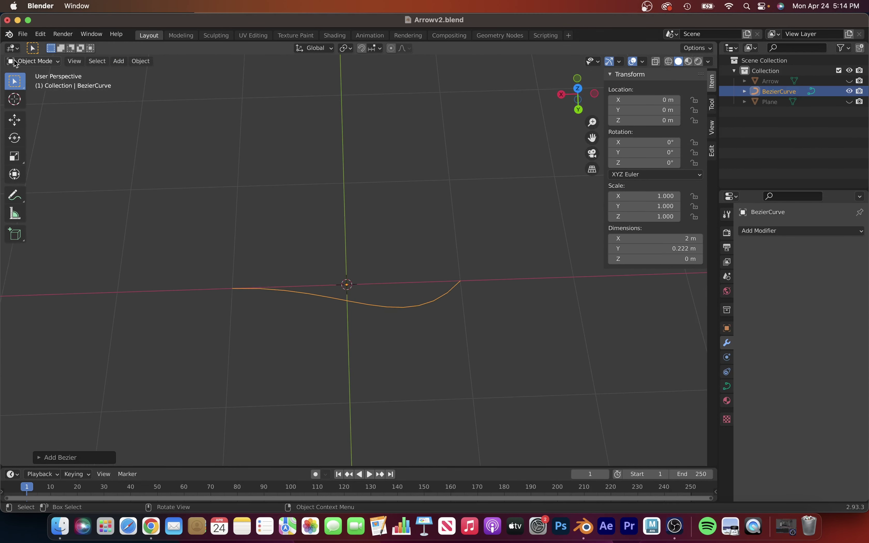
# - Extrude a new point on the Bezier curve and move its segments outward along X
pyautogui.press('Tab')
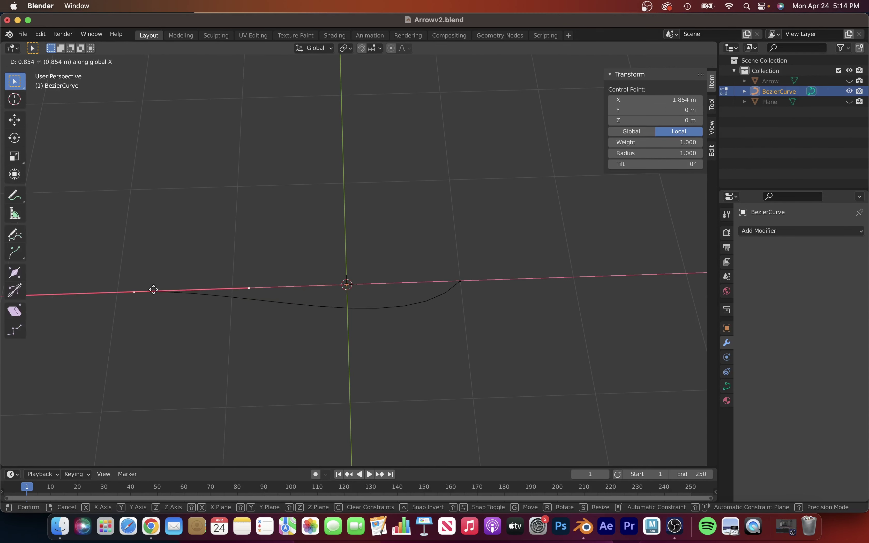
pyautogui.press('e')
pyautogui.click(470, 281)
pyautogui.click(712, 104)
pyautogui.moveTo(503, 251); pyautogui.dragTo(498, 264, button='middle')
pyautogui.press('g')
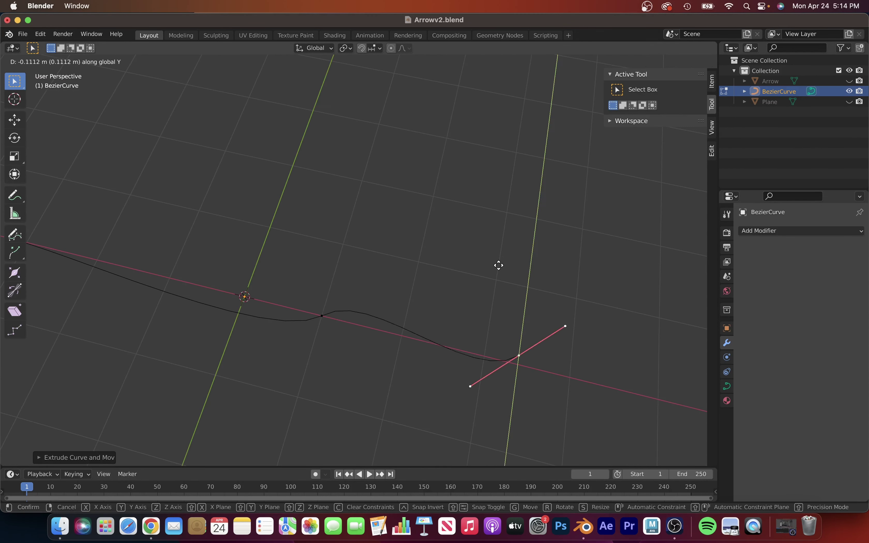
pyautogui.click(398, 228)
pyautogui.press('g')
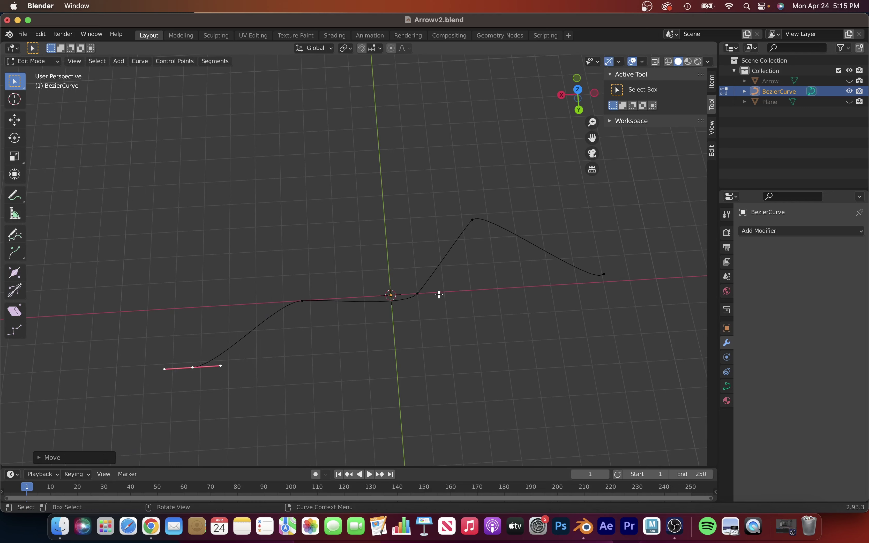
pyautogui.press('x')
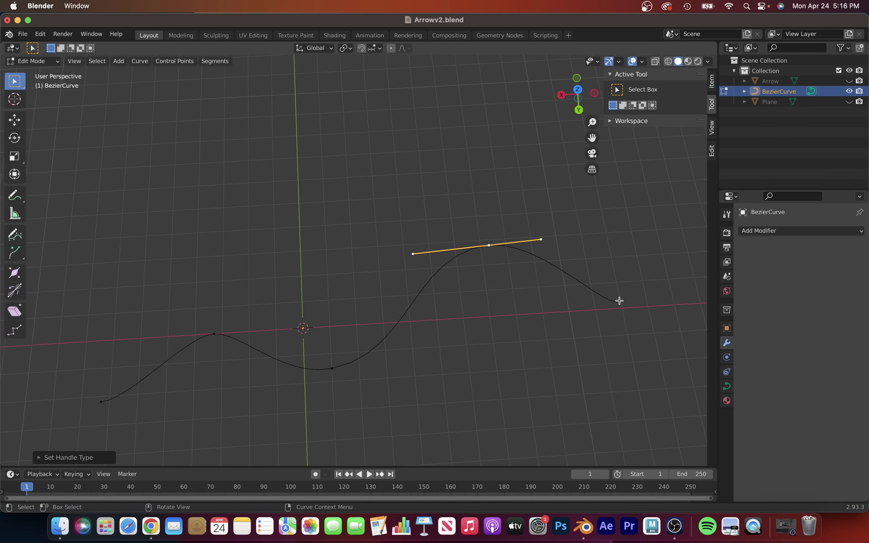
# - Extrude another end segment and set its handle type, undoing trial moves
pyautogui.press('e')
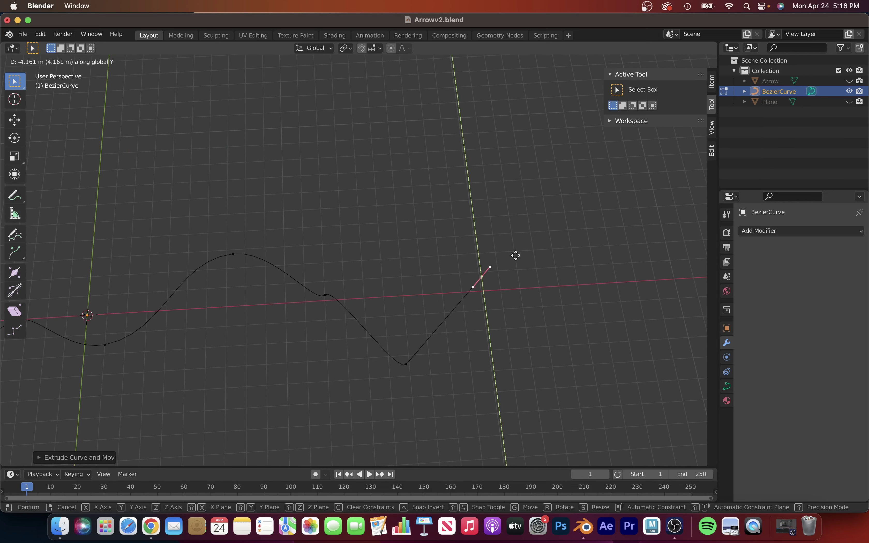
pyautogui.click(411, 363)
pyautogui.press('v')
pyautogui.click(452, 307)
pyautogui.press('g')
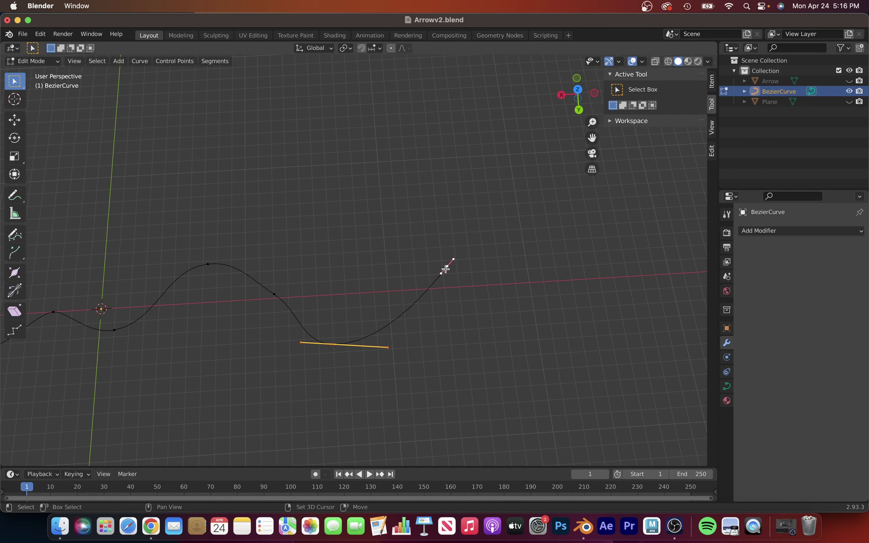
pyautogui.hotkey('ctrl', 'z')
pyautogui.press('g')
pyautogui.press('y')
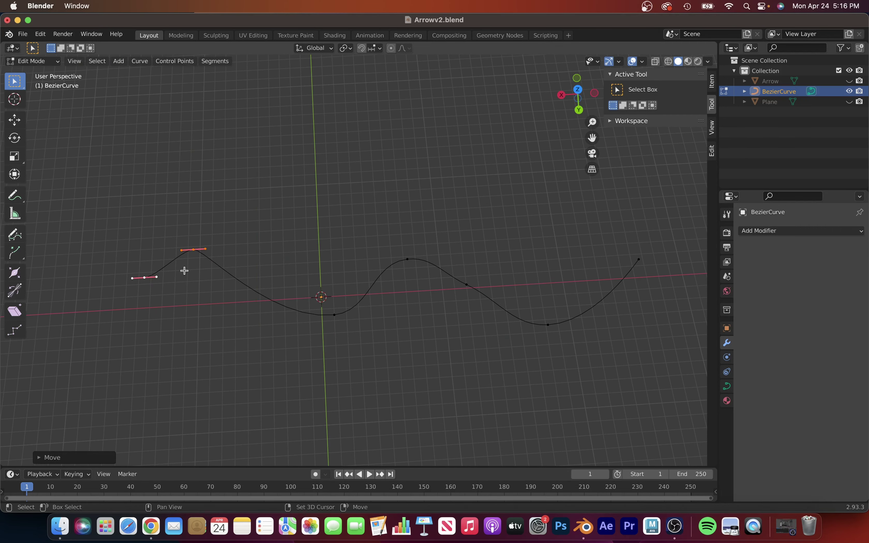
pyautogui.hotkey('ctrl', 'z')
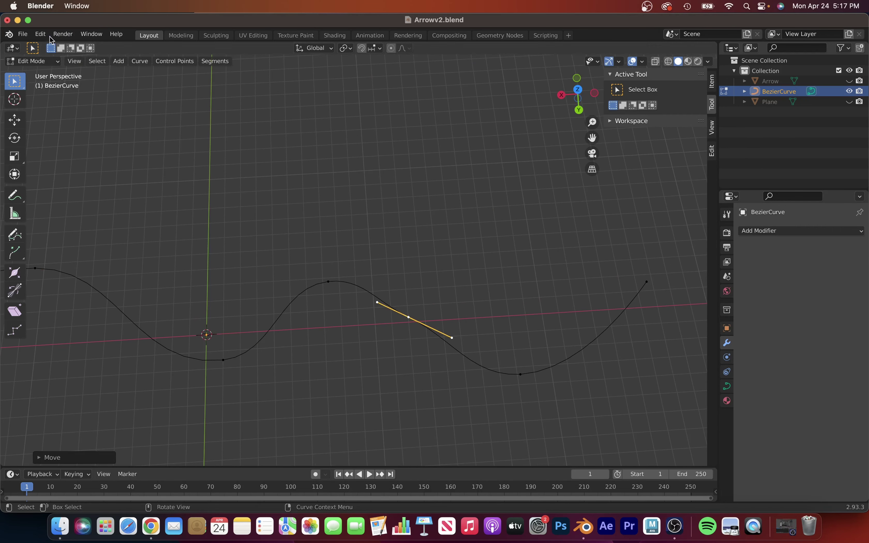
# - Try one more extruded segment, then undo it
pyautogui.moveTo(477, 280); pyautogui.dragTo(237, 348, button='middle')
pyautogui.press('e')
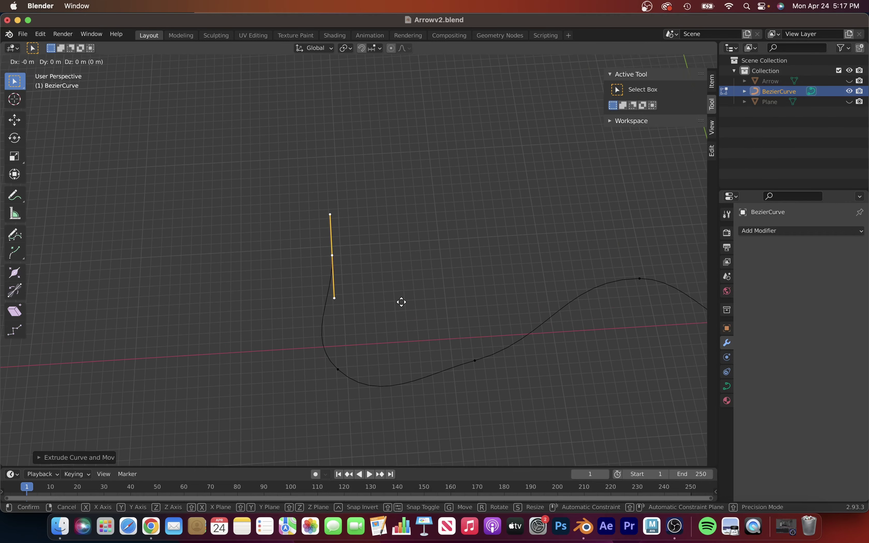
pyautogui.keyDown('shift'); pyautogui.moveTo(278, 315); pyautogui.dragTo(480, 357, button='middle'); pyautogui.keyUp('shift')
pyautogui.hotkey('ctrl', 'z')
pyautogui.scroll(-3, 388, 267)
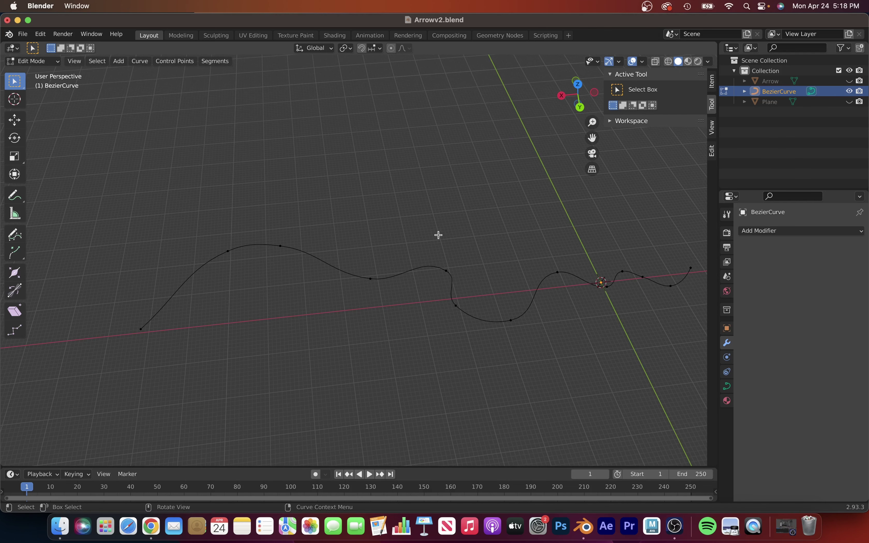
pyautogui.hotkey('ctrl', 'z')
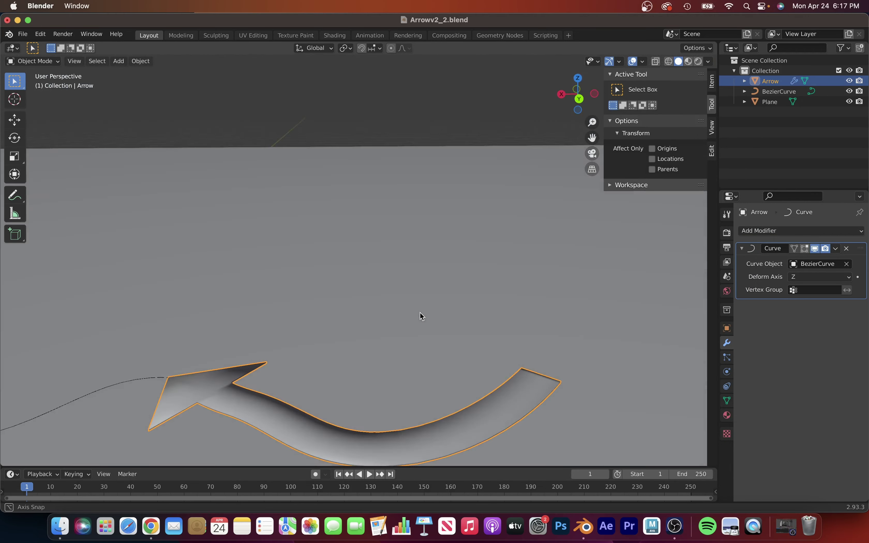
# - Look down on the arrow over the plane and nudge the arrow slightly up along Z
pyautogui.moveTo(421, 316); pyautogui.dragTo(452, 310, button='middle')
pyautogui.keyDown('ctrl'); pyautogui.scroll(1, 683, 186); pyautogui.keyUp('ctrl')
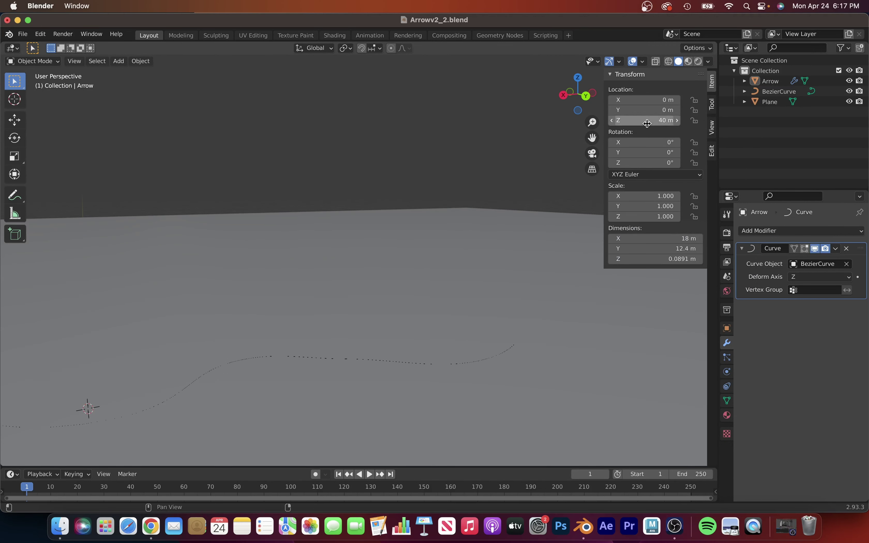
pyautogui.moveTo(503, 202); pyautogui.dragTo(484, 297, button='middle')
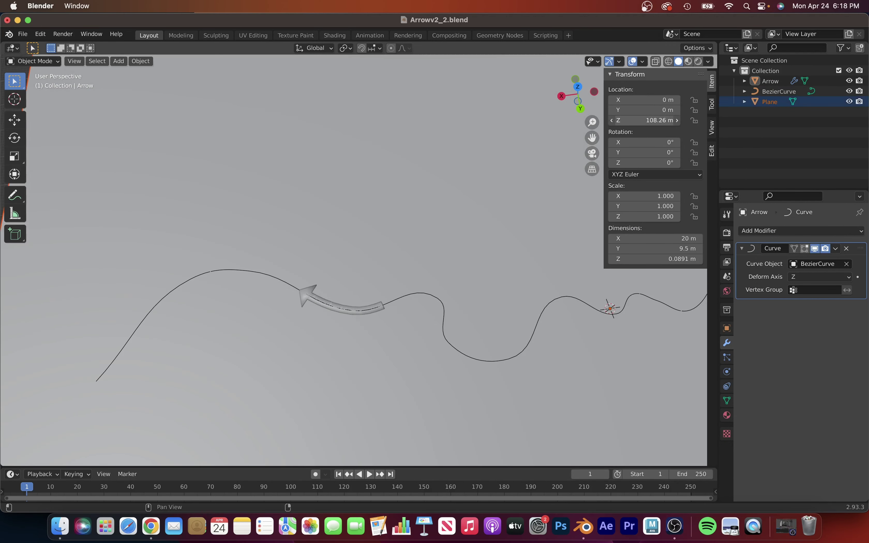
pyautogui.moveTo(639, 120); pyautogui.dragTo(643, 121)
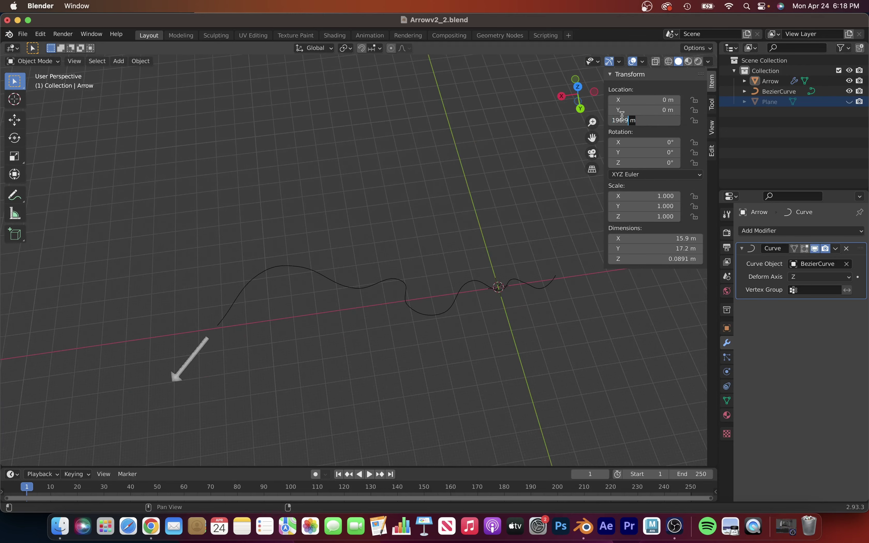
# - Select the BezierCurve, enter Edit Mode, and zoom in on its end
pyautogui.moveTo(191, 360); pyautogui.dragTo(417, 322, button='middle')
pyautogui.click(417, 321)
pyautogui.press('Tab')
pyautogui.scroll(3, 270, 229)
pyautogui.moveTo(282, 177); pyautogui.dragTo(282, 178)
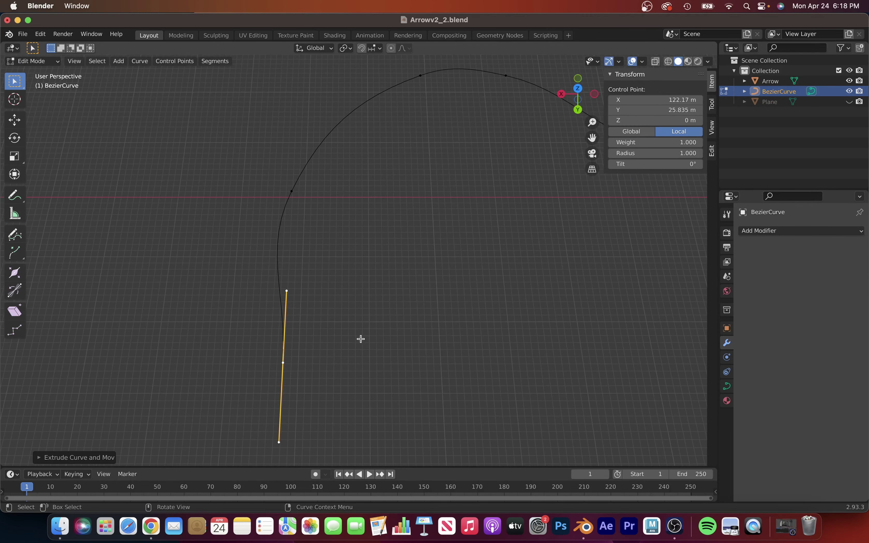
# - Reposition a Bezier curve point, set its handles to Automatic, and slide it along Y
pyautogui.press('g')
pyautogui.click(213, 217)
pyautogui.press('v')
pyautogui.press('v')
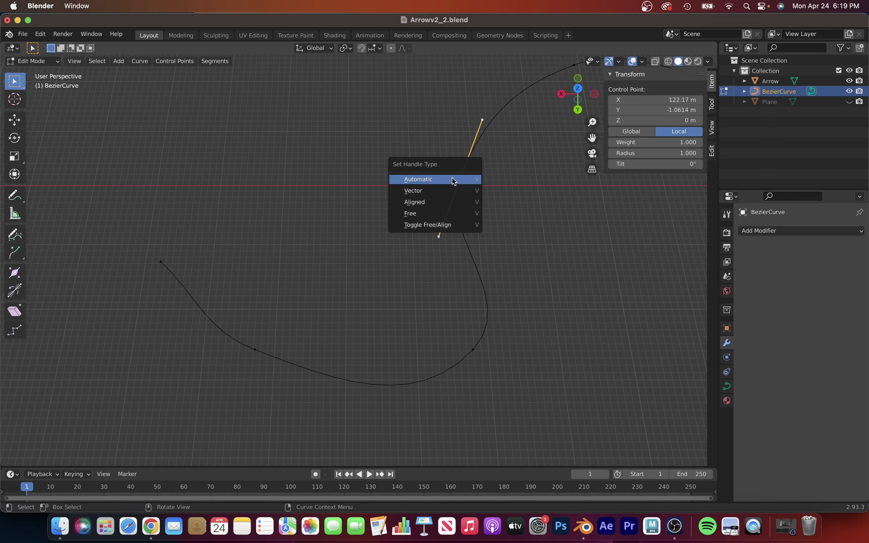
pyautogui.click(453, 179)
pyautogui.press('g')
pyautogui.press('y')
pyautogui.click(275, 275)
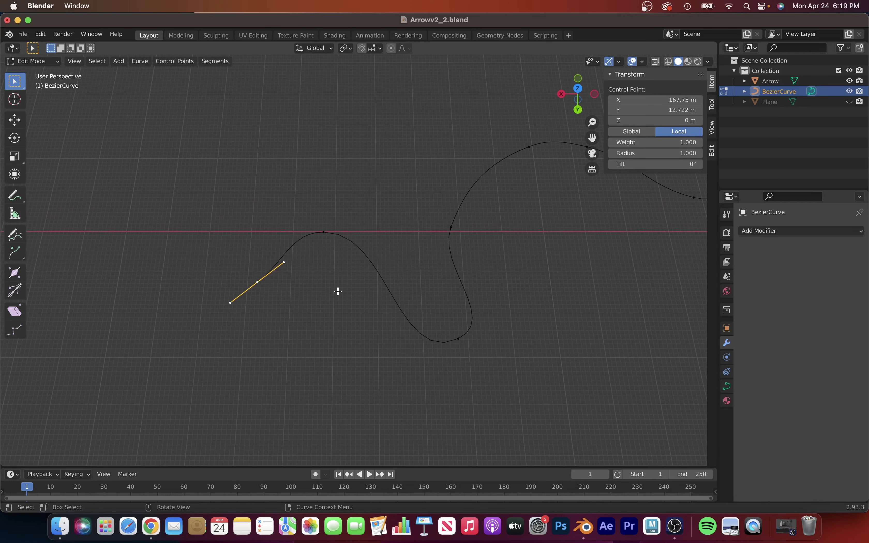
# - Extrude new straight points from both ends of the curve
pyautogui.press('e')
pyautogui.click(256, 291)
pyautogui.keyDown('shift'); pyautogui.moveTo(256, 291); pyautogui.dragTo(386, 304, button='middle'); pyautogui.keyUp('shift')
pyautogui.click(182, 294)
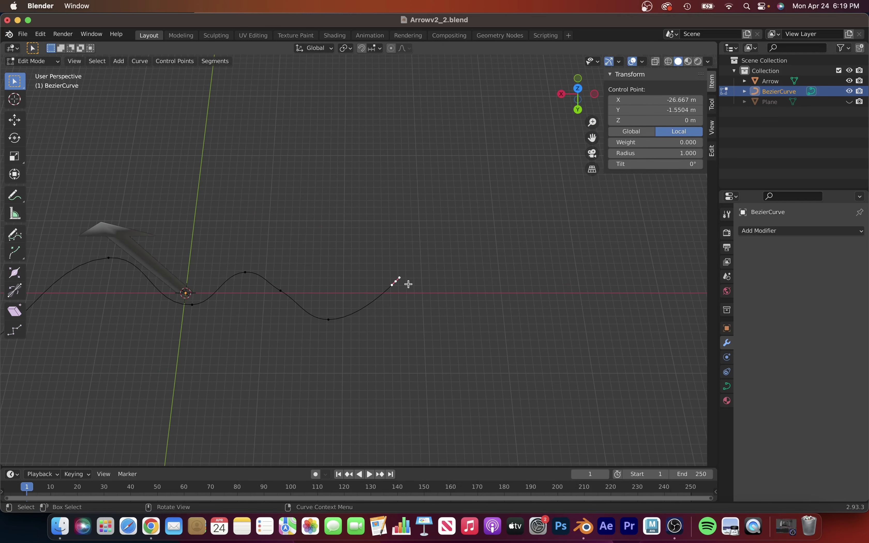
pyautogui.press('e')
pyautogui.click(483, 277)
pyautogui.keyDown('shift'); pyautogui.moveTo(483, 276); pyautogui.dragTo(386, 270, button='middle'); pyautogui.keyUp('shift')
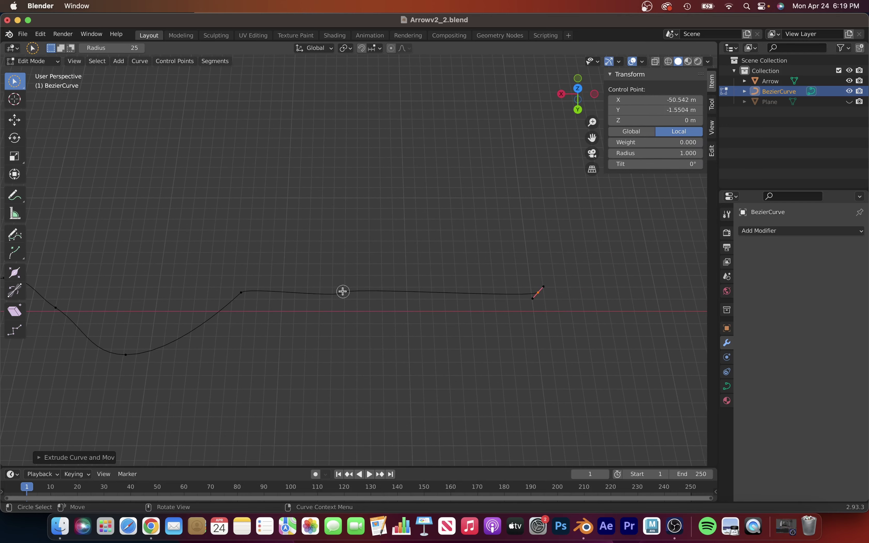
pyautogui.scroll(-3, 252, 345)
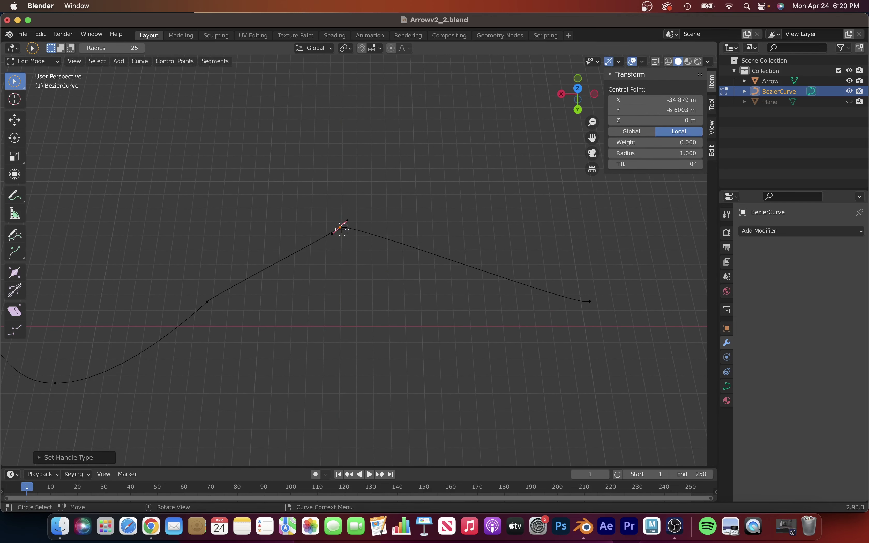
# - Adjust the curve's handle types and remove the raised middle point at its peak
pyautogui.hotkey('alt', 'a')
pyautogui.press('Tab')
pyautogui.press('Tab')
pyautogui.click(340, 229)
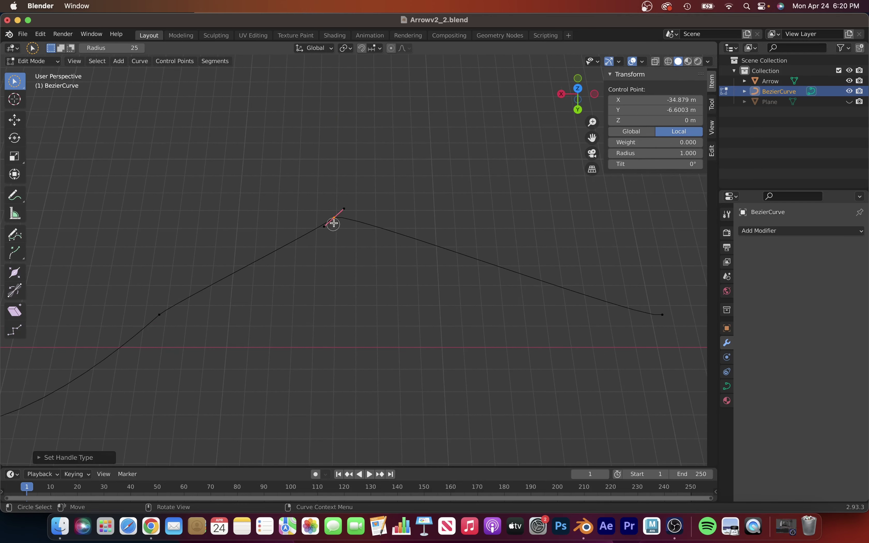
pyautogui.click(333, 223)
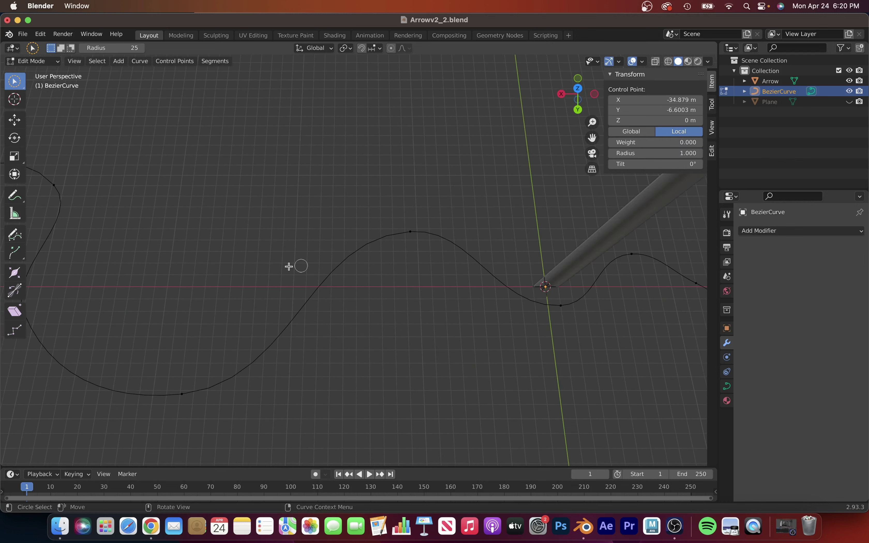
pyautogui.hotkey('ctrl', 'z')
pyautogui.hotkey('ctrl', 'z')
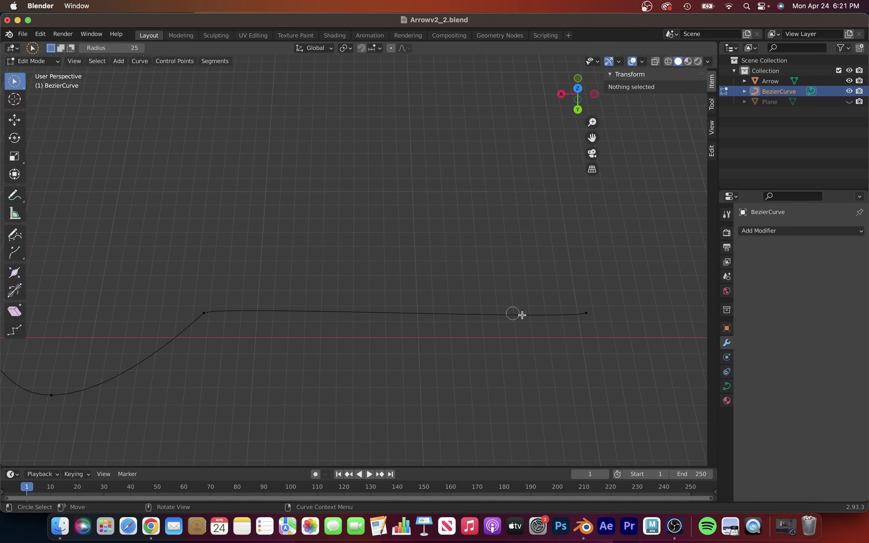
pyautogui.hotkey('ctrl', 'z')
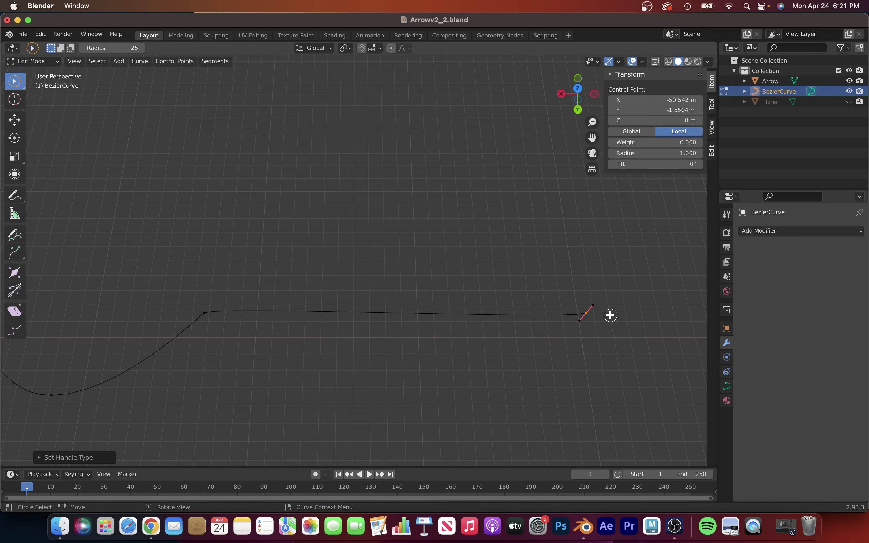
# - Extrude one more point from the curve's end and deselect all points
pyautogui.moveTo(610, 315); pyautogui.dragTo(441, 258, button='middle')
pyautogui.press('e')
pyautogui.click(527, 234)
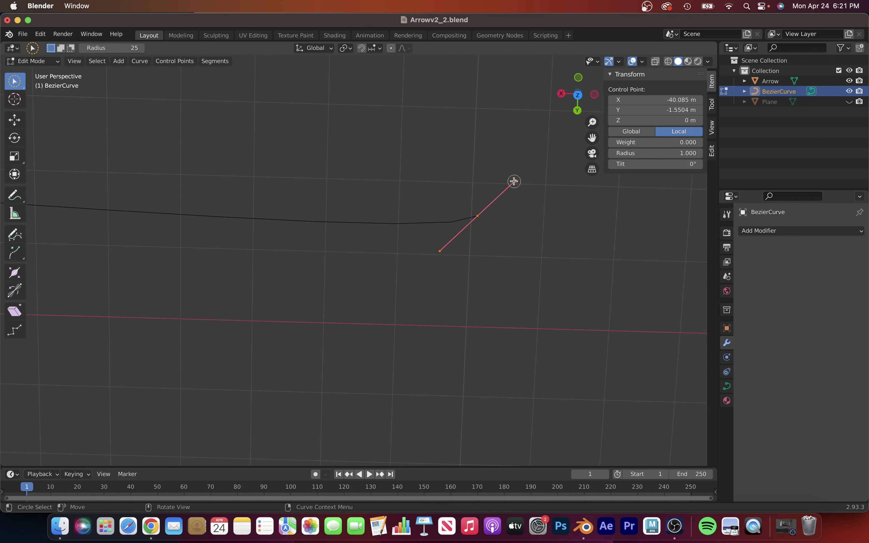
pyautogui.moveTo(653, 247); pyautogui.dragTo(291, 146, button='middle')
pyautogui.click(324, 243)
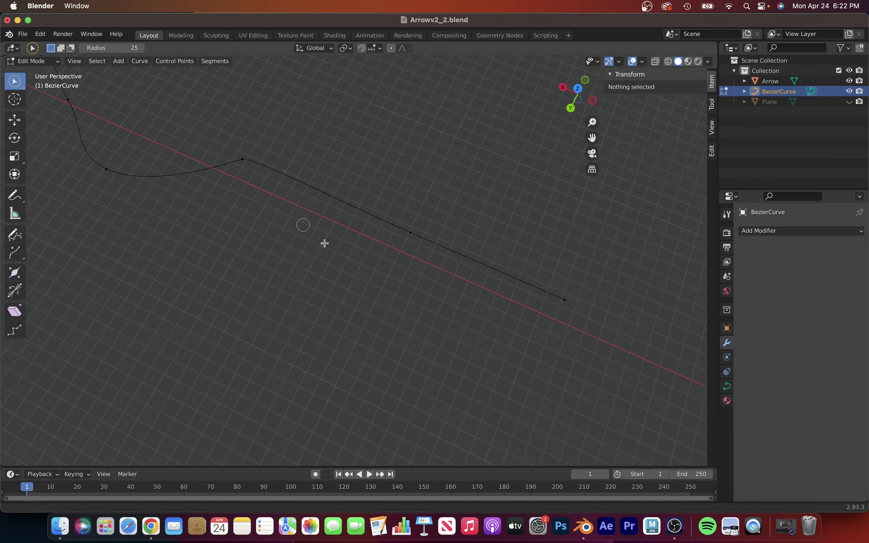
pyautogui.moveTo(595, 326); pyautogui.dragTo(512, 277, button='middle')
# - Leave Edit Mode, unhide the Plane and scale it up to 566 × 240 m
pyautogui.click(656, 399)
pyautogui.press('Tab')
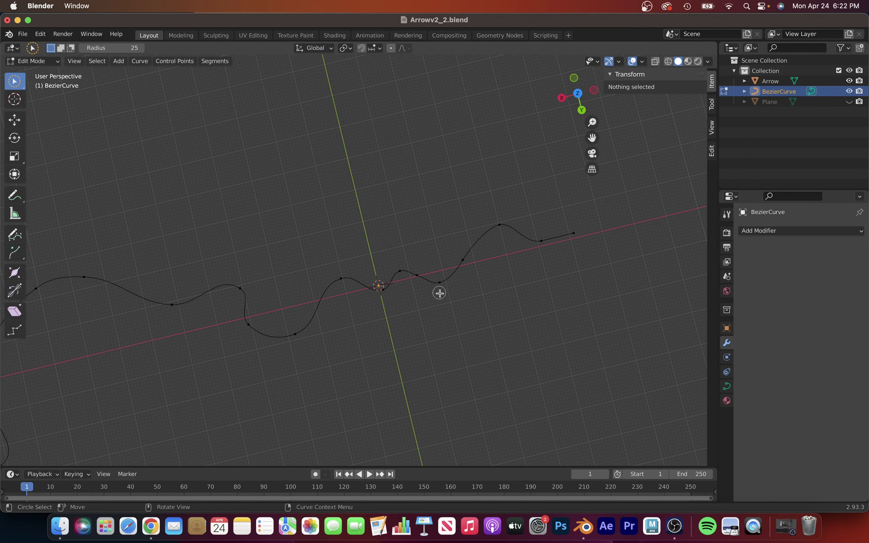
pyautogui.hotkey('alt', 'h')
pyautogui.moveTo(381, 202)
pyautogui.mouseDown(button='middle')
pyautogui.moveTo(357, 256)
pyautogui.moveTo(395, 234)
pyautogui.mouseUp(button='middle')
pyautogui.press('s')
pyautogui.press('s')
pyautogui.press('y')
pyautogui.click(441, 143)
pyautogui.moveTo(441, 142); pyautogui.dragTo(395, 216, button='middle')
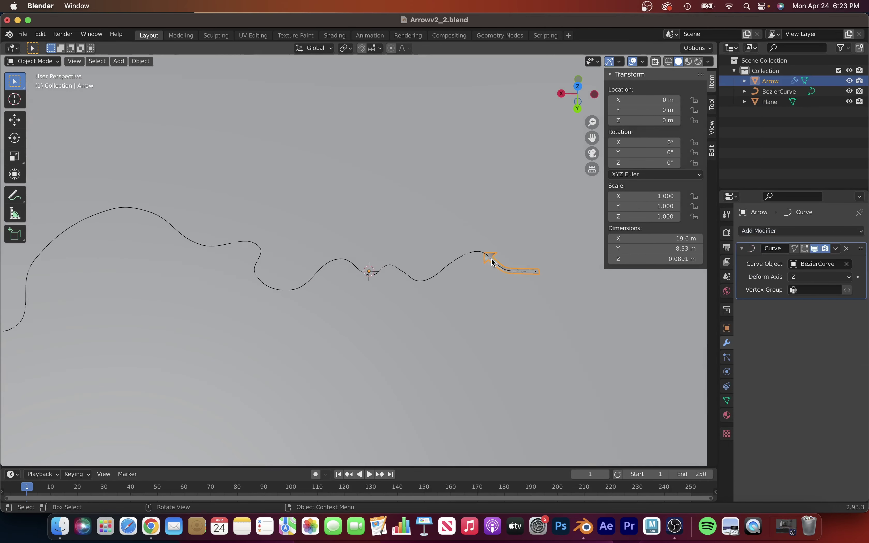
# - Hide the Plane and check the curve's points from above in Edit Mode
pyautogui.click(361, 307)
pyautogui.press('h')
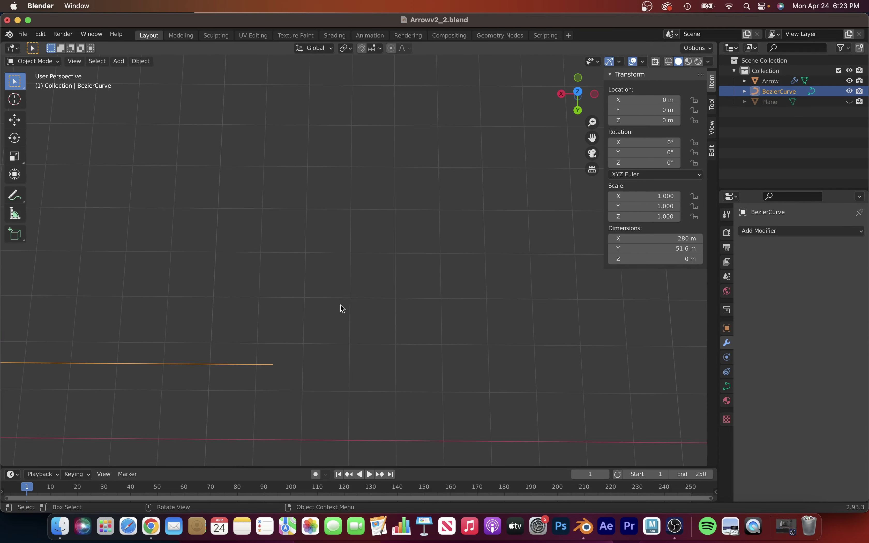
pyautogui.press('Tab')
pyautogui.moveTo(270, 369); pyautogui.dragTo(582, 336, button='middle')
pyautogui.scroll(-5, 207, 292)
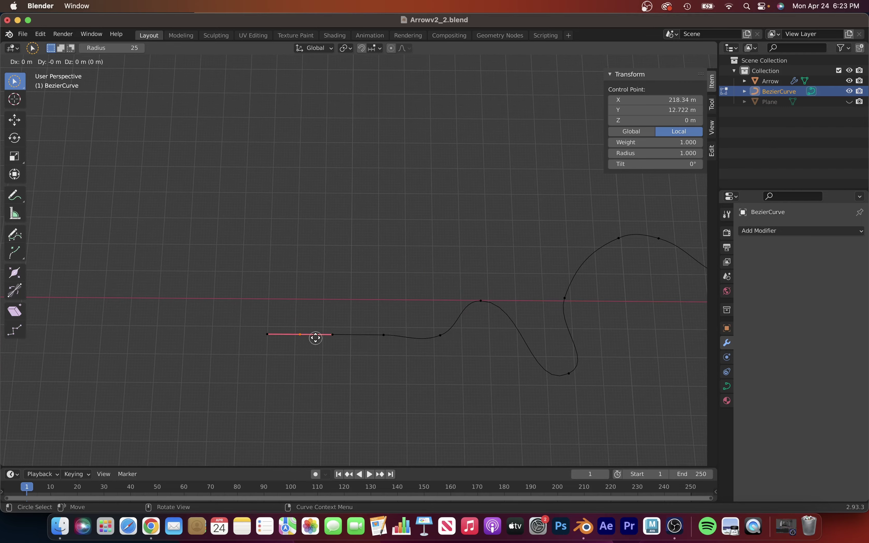
pyautogui.press('Tab')
# - Select the arrow, bring the hidden Plane back, and switch to front view
pyautogui.click(771, 81)
pyautogui.scroll(-2, 451, 291)
pyautogui.hotkey('alt', 'h')
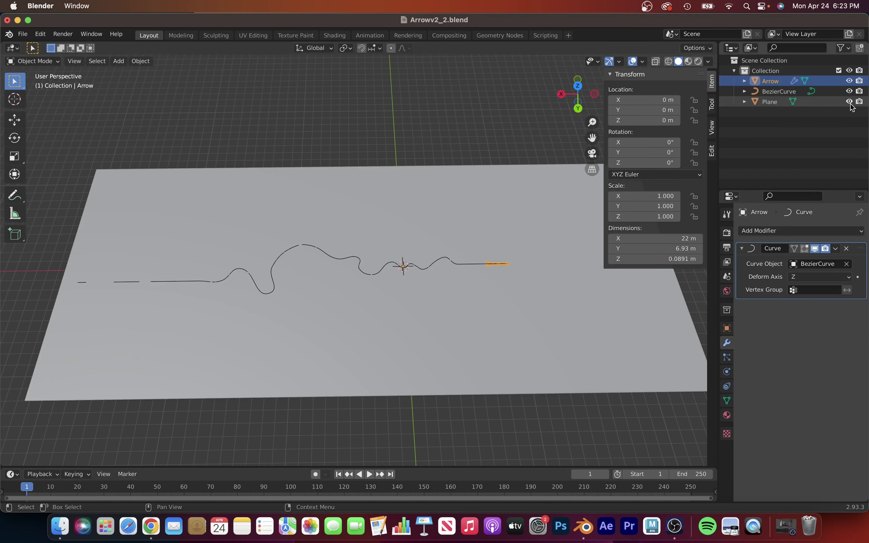
pyautogui.moveTo(558, 315); pyautogui.dragTo(486, 194, button='middle')
pyautogui.scroll(2, 485, 194)
pyautogui.click(119, 61)
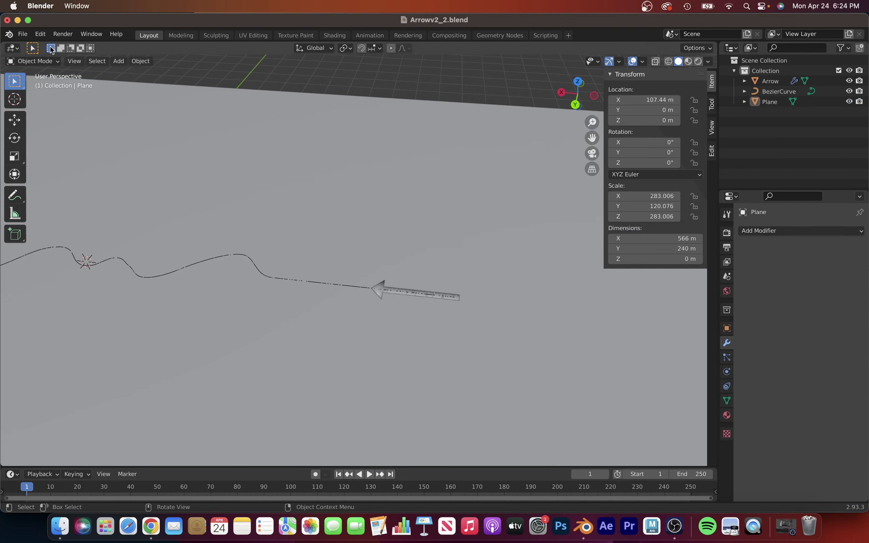
pyautogui.press('ctrl+KP_1')
pyautogui.click(118, 60)
# - Add a new Camera, move it, and show its transform values from the top view
pyautogui.click(136, 226)
pyautogui.press('KP_0')
pyautogui.press('g')
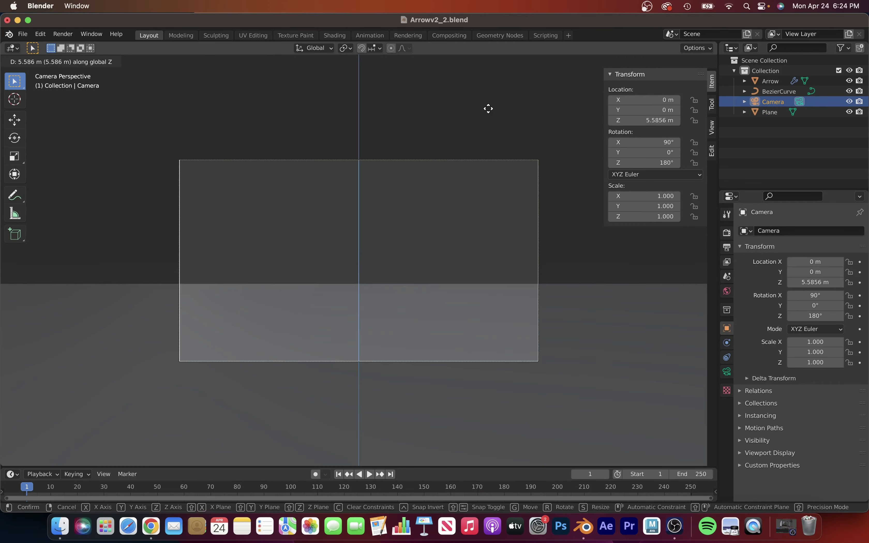
pyautogui.click(130, 305)
pyautogui.moveTo(131, 305); pyautogui.dragTo(398, 359, button='middle')
pyautogui.click(712, 128)
pyautogui.click(712, 82)
pyautogui.press('KP_Decimal')
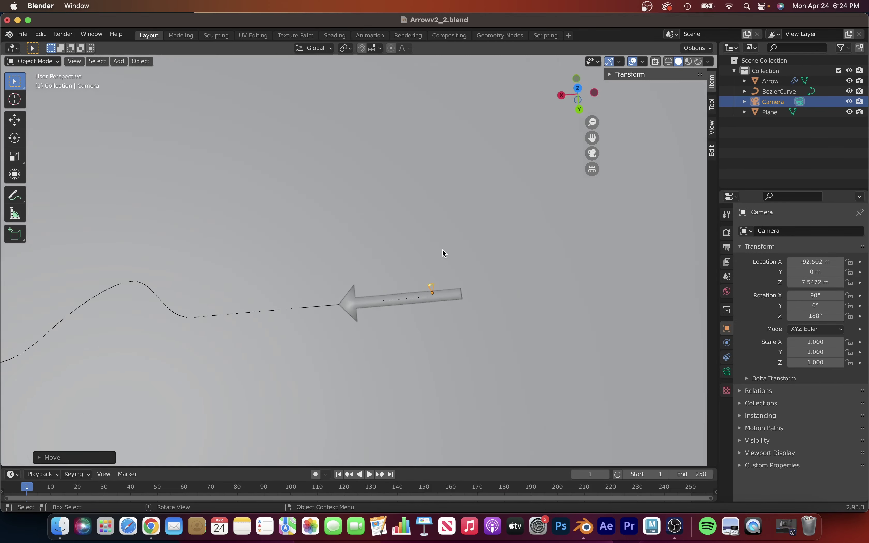
pyautogui.press('KP_7')
pyautogui.moveTo(378, 293); pyautogui.dragTo(477, 223, button='middle')
# - Rotate the camera -90° on X to point down and raise it along Z
pyautogui.press('r')
pyautogui.press('x')
pyautogui.press('-')
pyautogui.press('9')
pyautogui.press('0')
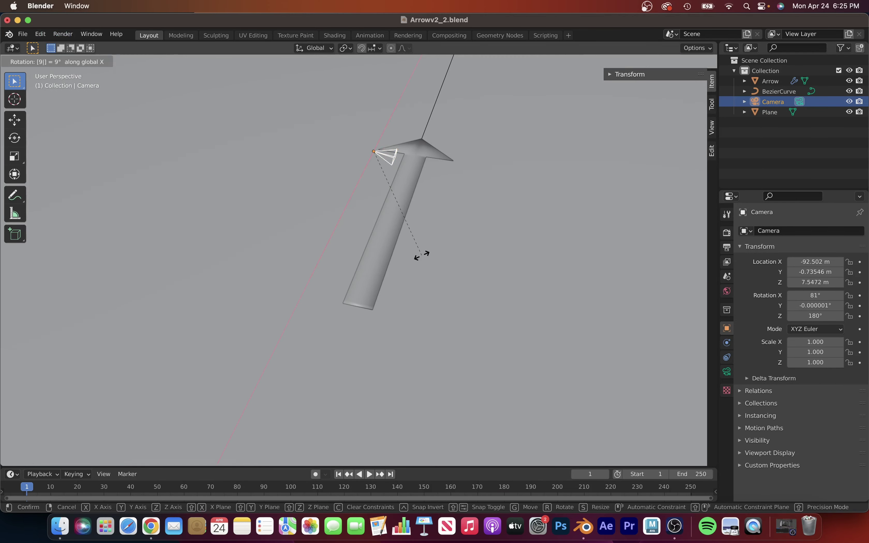
pyautogui.press('Return')
pyautogui.press('KP_0')
pyautogui.press('g')
pyautogui.press('z')
pyautogui.click(609, 180)
# - Raise the camera to about 86 m above the arrow and apply the Plane's transforms
pyautogui.press('g')
pyautogui.press('x')
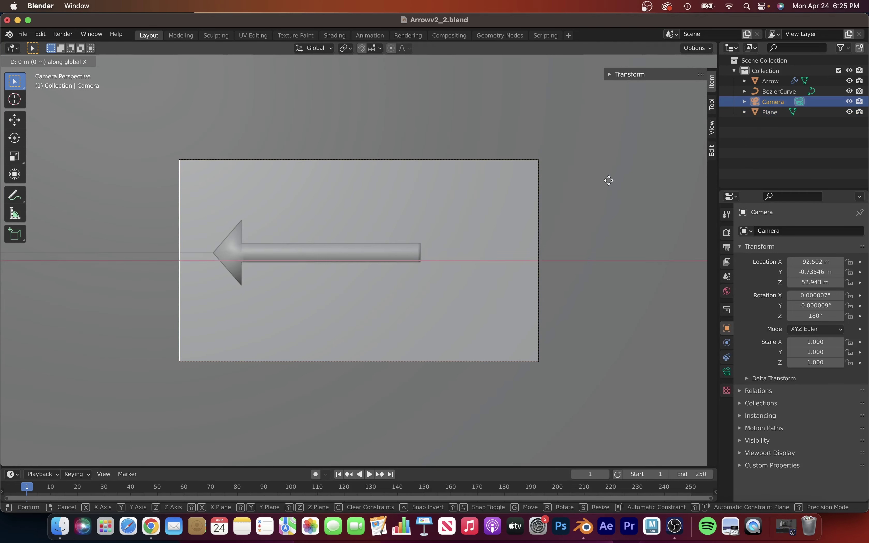
pyautogui.press('g')
pyautogui.press('z')
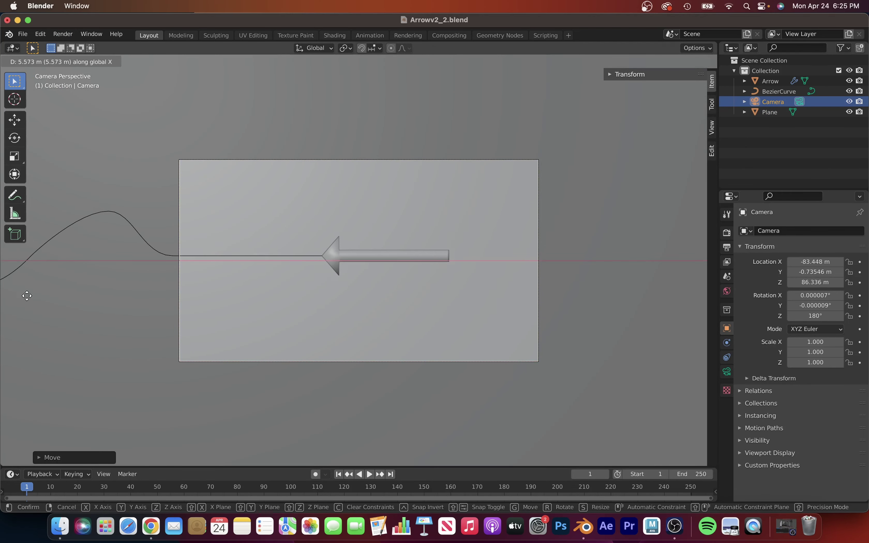
pyautogui.click(27, 296)
pyautogui.moveTo(383, 252); pyautogui.dragTo(502, 287, button='middle')
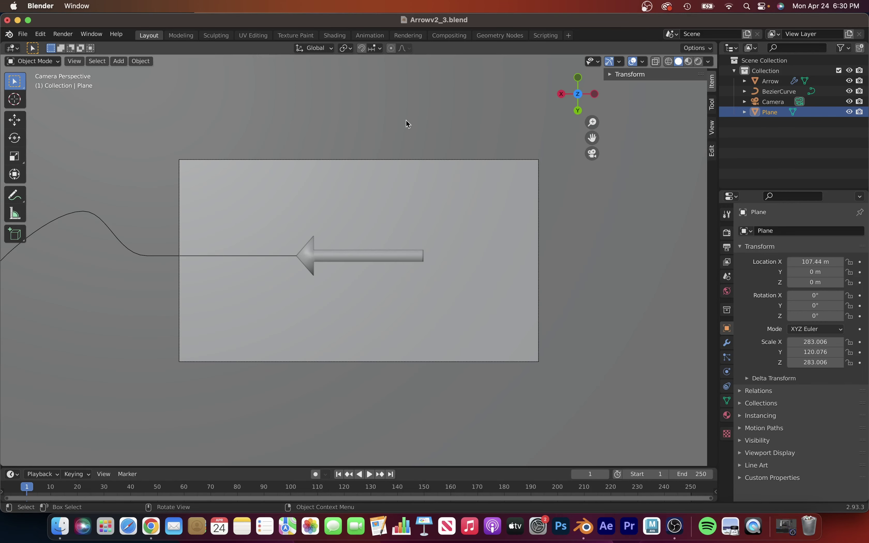
pyautogui.click(140, 61)
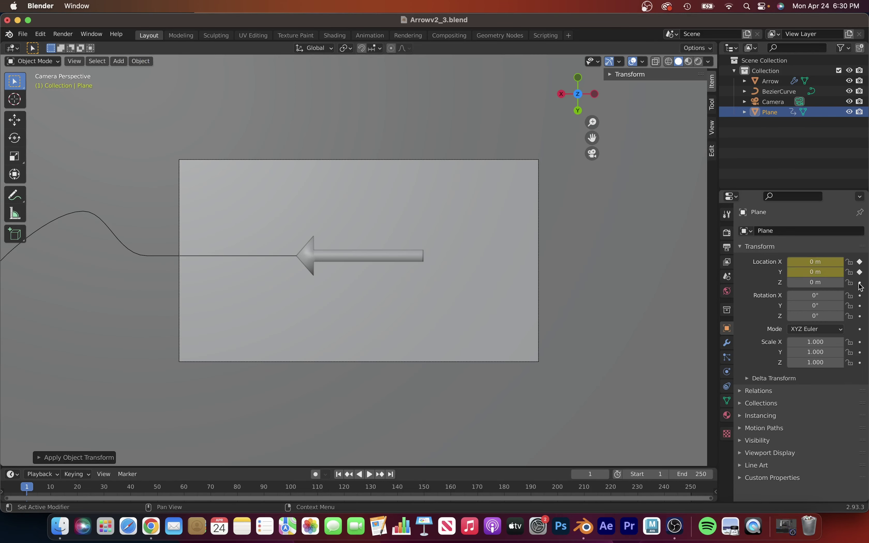
# - Enlarge the Timeline and set the animation's end frame to 300
pyautogui.moveTo(539, 466); pyautogui.dragTo(539, 395)
pyautogui.click(695, 404)
pyautogui.write('350')
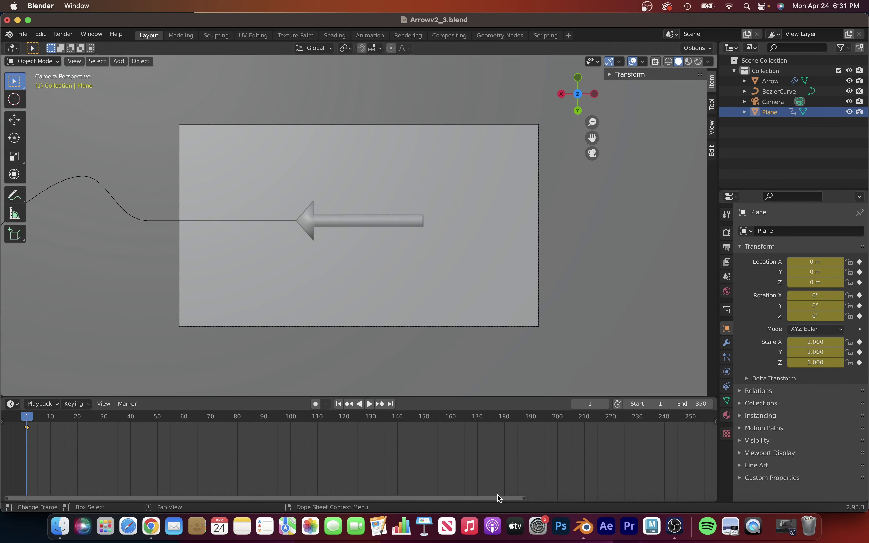
pyautogui.moveTo(499, 498); pyautogui.dragTo(634, 498)
pyautogui.hotkey('shift', 'Right')
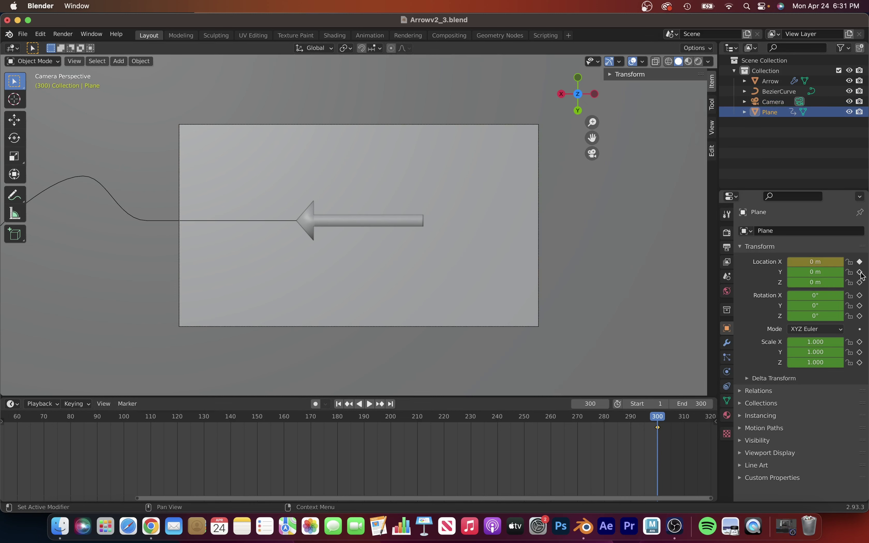
# - Keyframe the Plane and the Camera's location and rotation at frame 1
pyautogui.rightClick(119, 371)
pyautogui.click(772, 101)
pyautogui.click(139, 61)
pyautogui.click(861, 262)
pyautogui.click(860, 295)
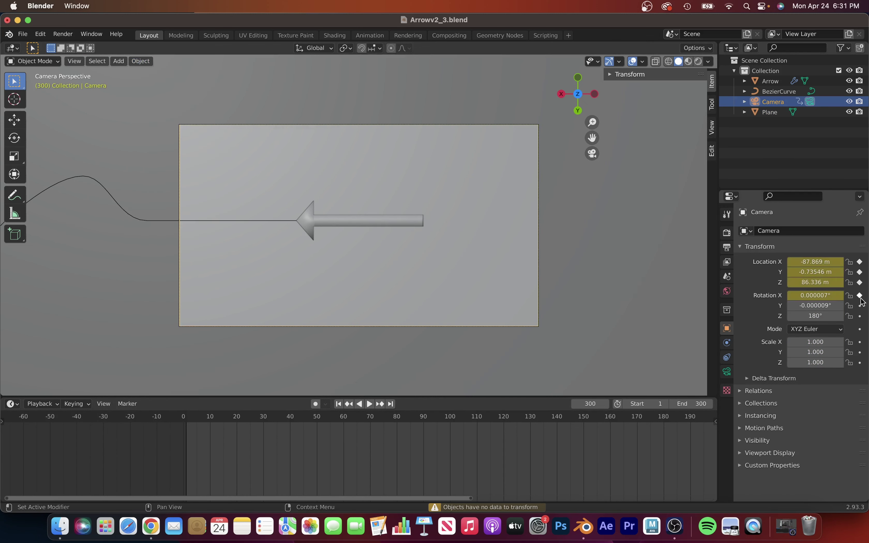
pyautogui.hotkey('shift', 'Right')
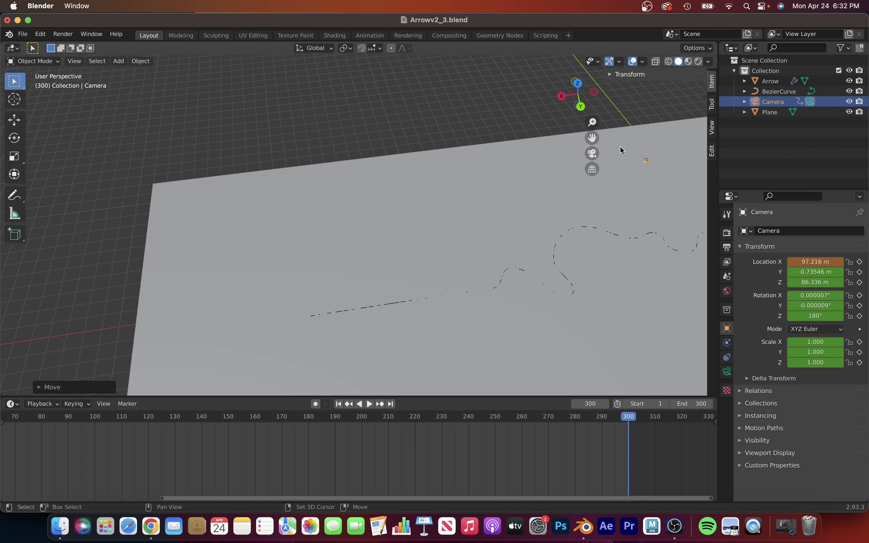
# - Slide the camera along X to the curve's end and keyframe it at frame 300
pyautogui.click(365, 125)
pyautogui.click(632, 433)
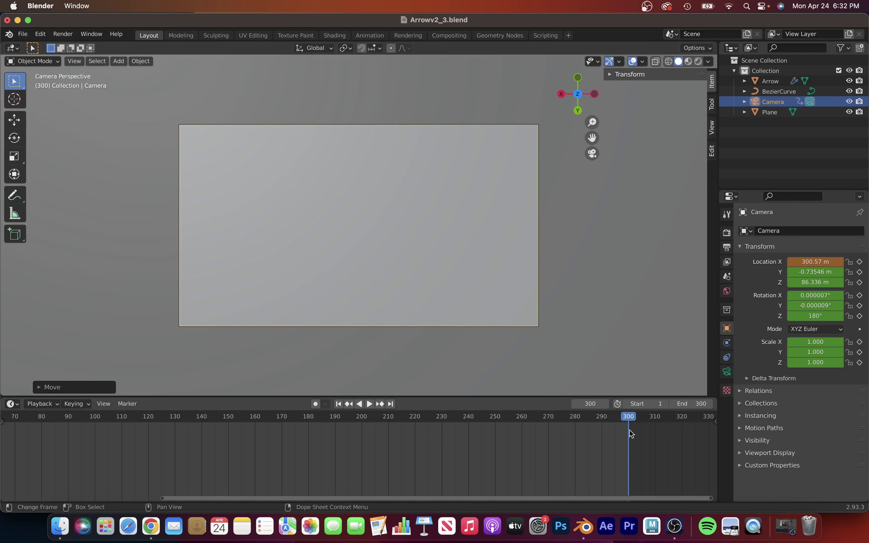
pyautogui.click(859, 306)
pyautogui.press('KP_0')
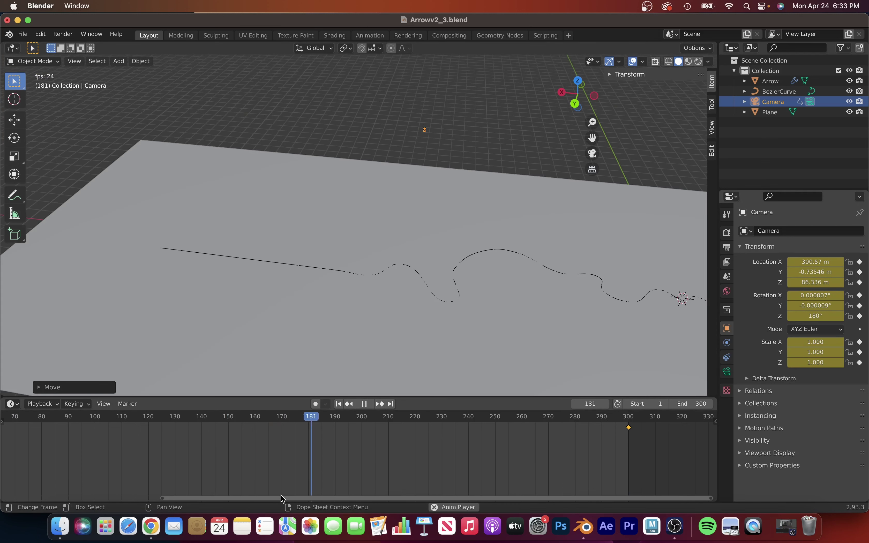
pyautogui.press('Escape')
pyautogui.press('KP_0')
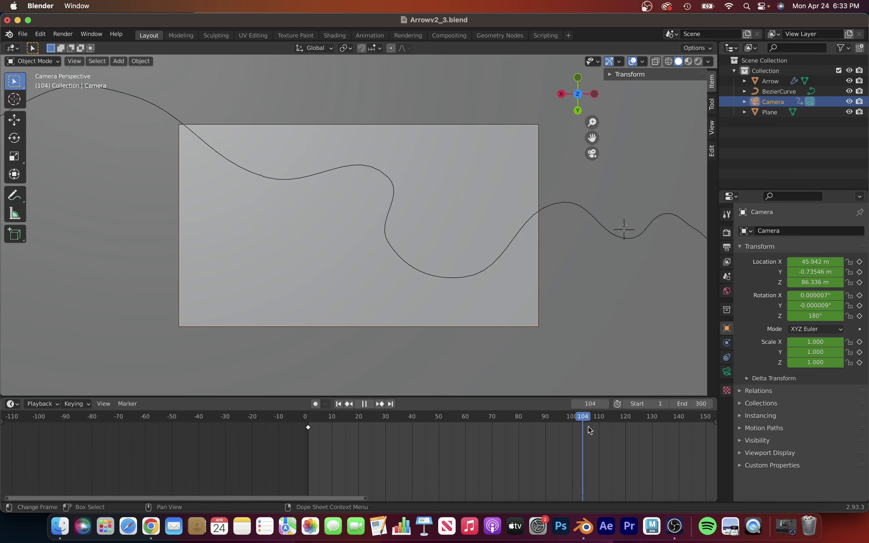
# - At frame 130, correct the camera's Y position, keyframe it, and hide the Plane
pyautogui.press('g')
pyautogui.press('space')
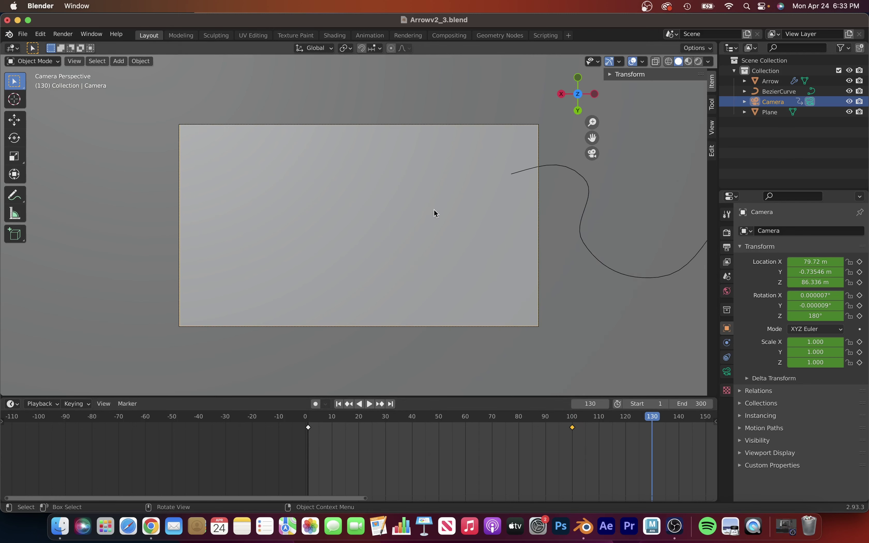
pyautogui.click(867, 99)
pyautogui.click(849, 111)
pyautogui.press('g')
pyautogui.press('y')
pyautogui.click(615, 133)
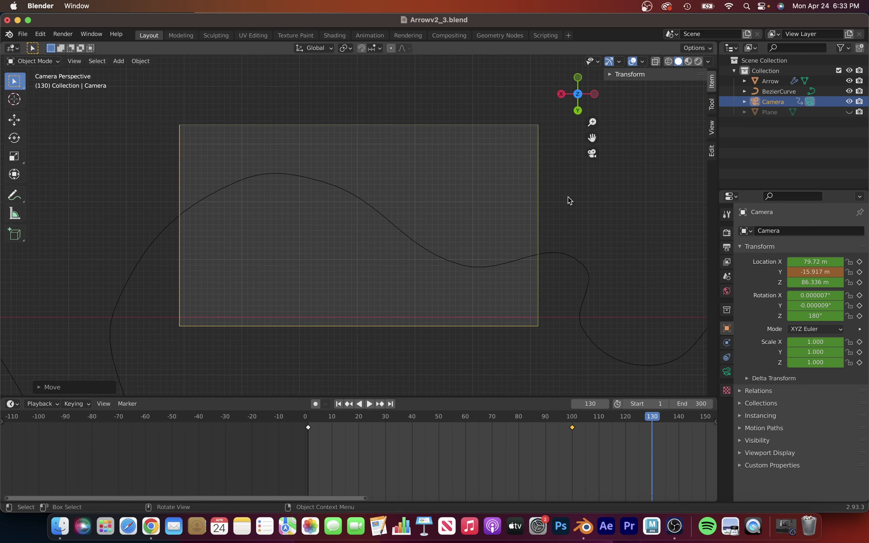
pyautogui.press('space')
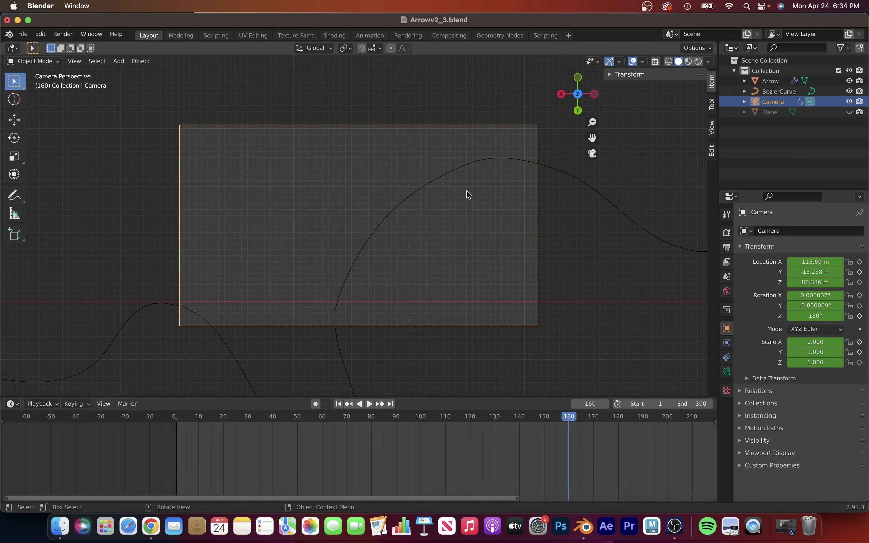
# - Reposition and keyframe the camera at frame 170 to keep following the curve
pyautogui.scroll(1, 571, 419)
pyautogui.scroll(2, 628, 419)
pyautogui.press('g')
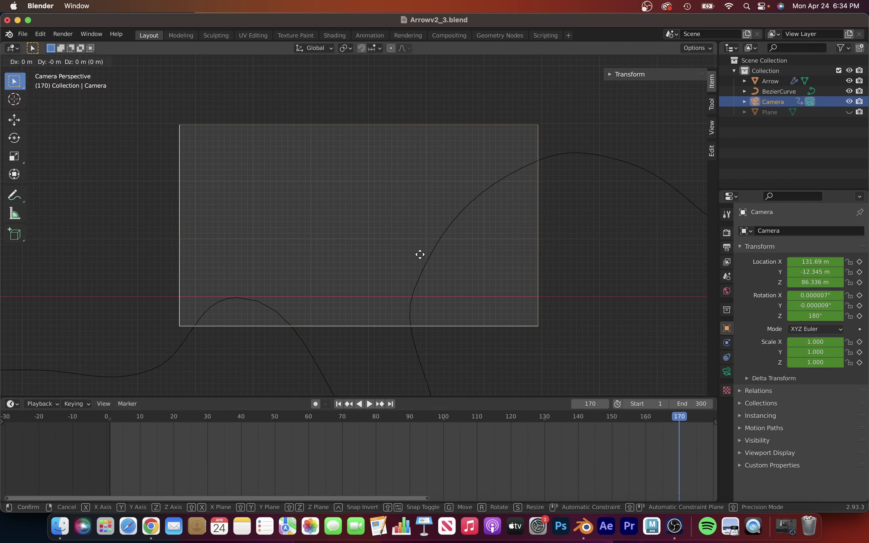
pyautogui.click(296, 152)
pyautogui.scroll(-3, 605, 457)
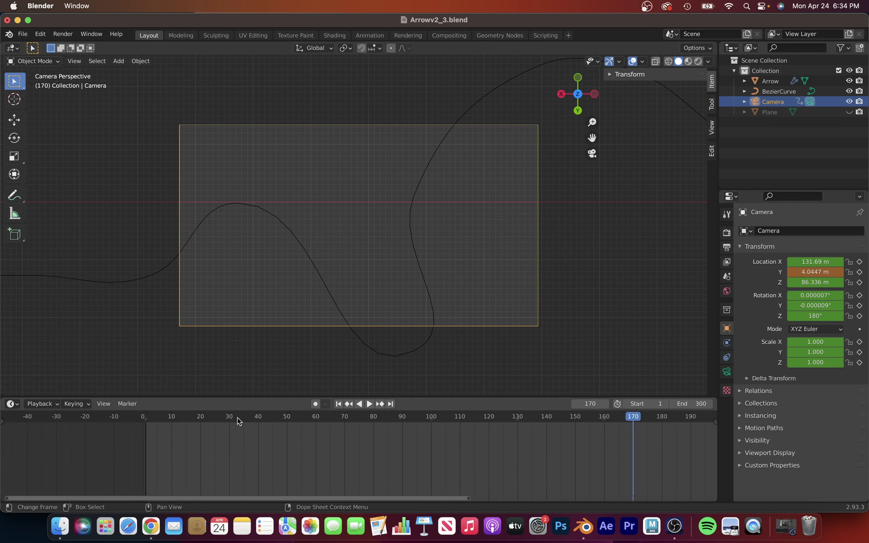
pyautogui.hotkey('shift', 'Right')
# - Play the animation through the camera to check it tracks the curve
pyautogui.scroll(2, 359, 431)
pyautogui.moveTo(359, 252); pyautogui.dragTo(395, 202, button='middle')
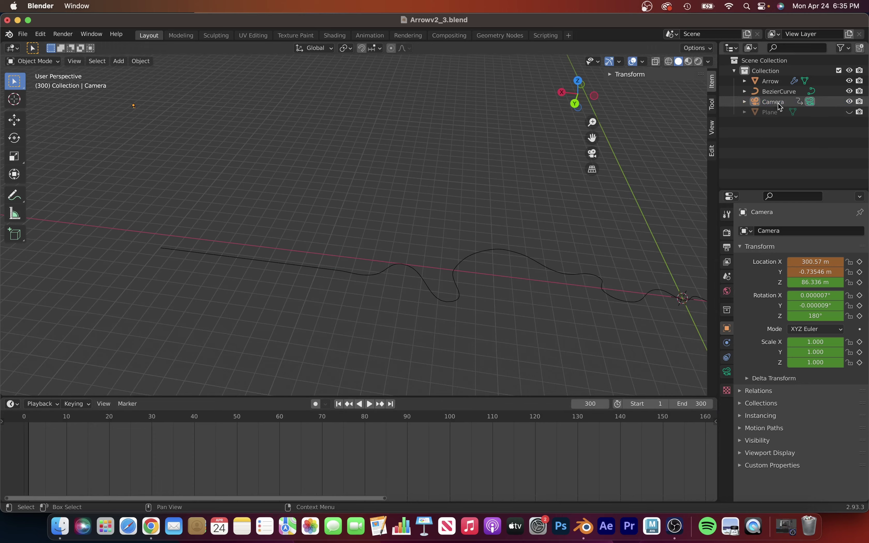
pyautogui.scroll(-3, 529, 471)
pyautogui.click(288, 420)
pyautogui.press('space')
pyautogui.press('KP_0')
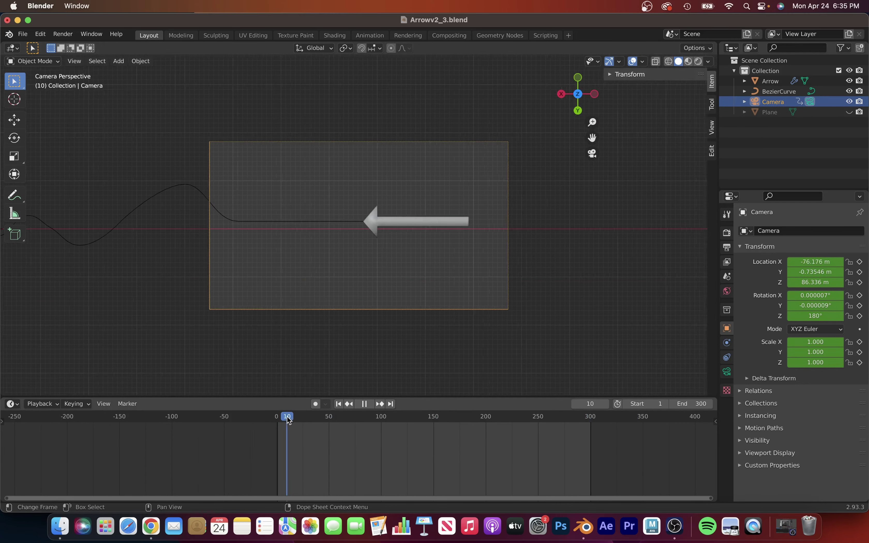
pyautogui.press('Escape')
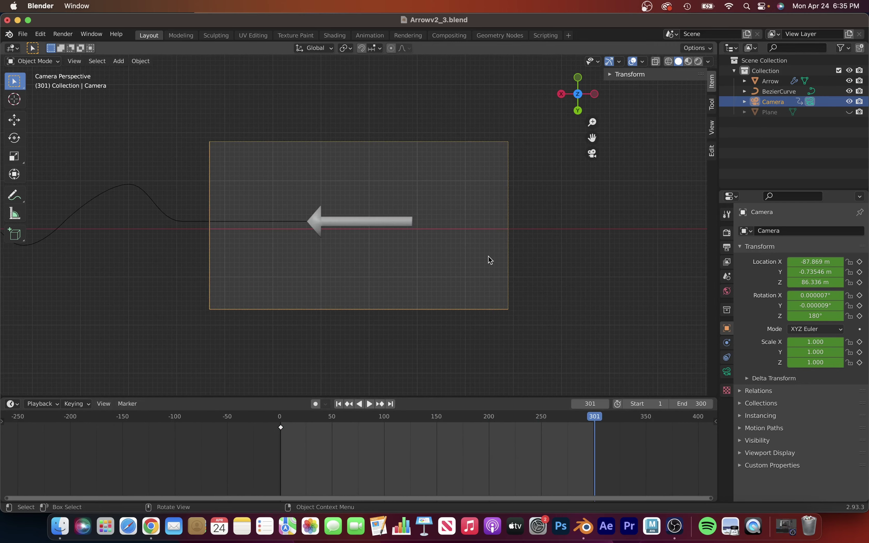
# - Set the arrow's Z location to 470 m in its transform panel
pyautogui.moveTo(488, 255); pyautogui.dragTo(669, 300, button='middle')
pyautogui.click(680, 285)
pyautogui.click(630, 74)
pyautogui.doubleClick(656, 120)
pyautogui.write('300')
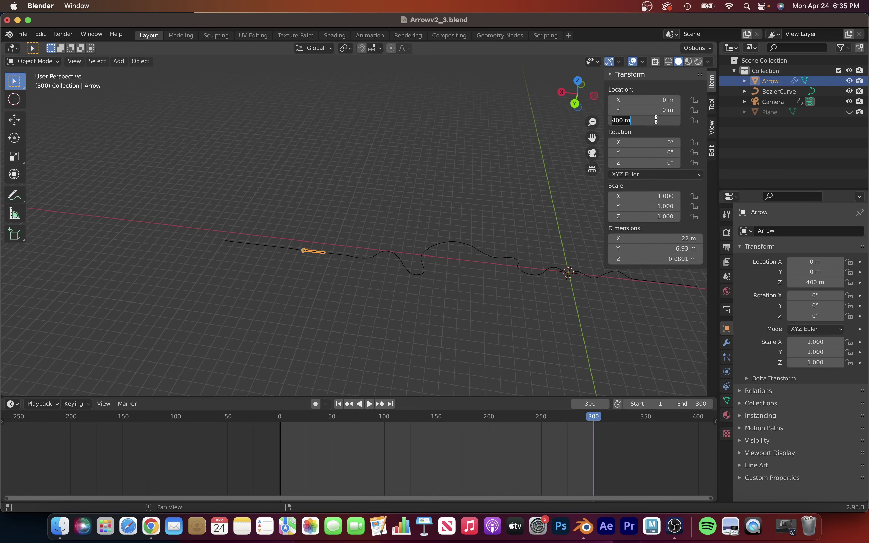
pyautogui.write('7')
pyautogui.press('Return')
# - Keyframe the arrow's Z location at 470 m for frame 300 and 0 for frame 1, then play it
pyautogui.press('i')
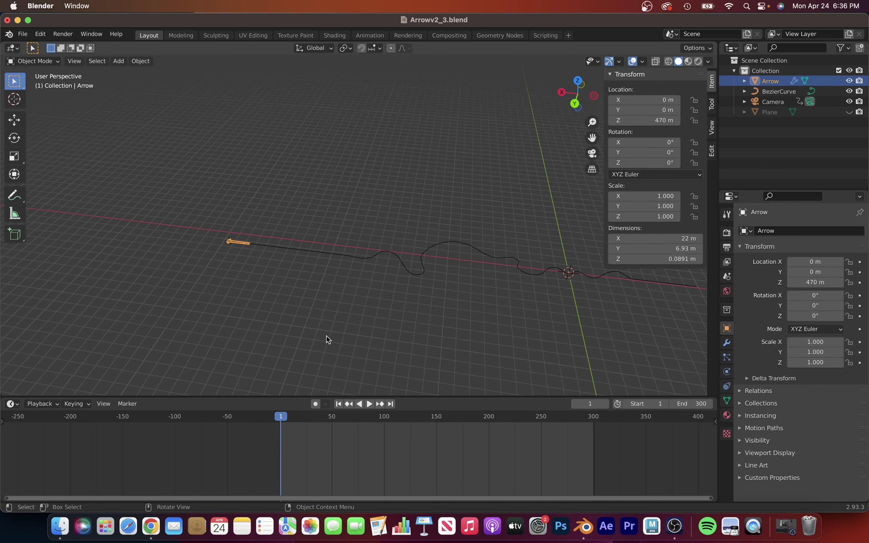
pyautogui.press('Return')
pyautogui.press('i')
pyautogui.click(369, 404)
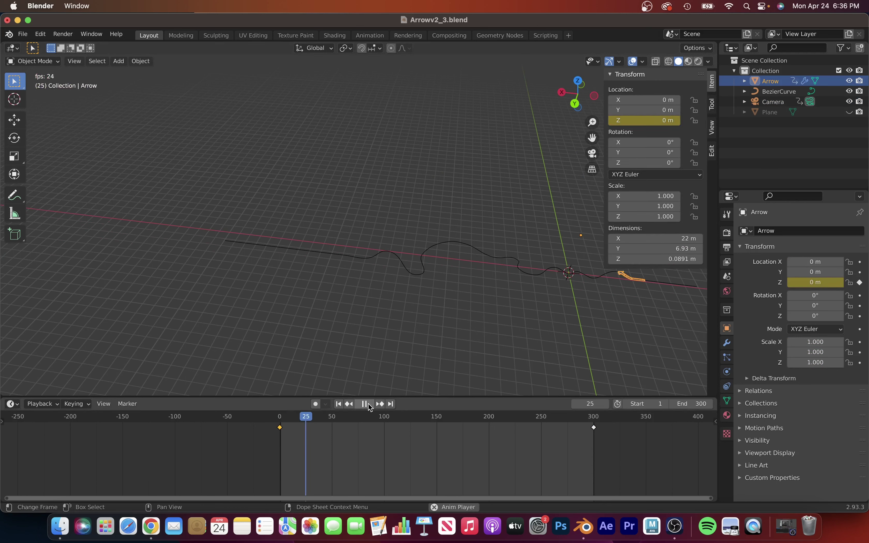
pyautogui.press('super+Tab')
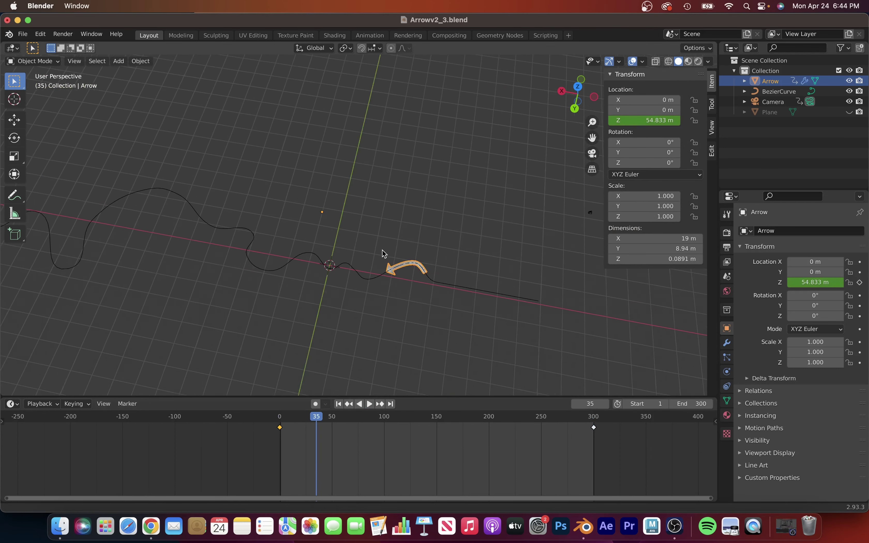
# - Keyframe the arrow's Z location at frame 100, then set and keyframe Z 270 m at frame 200
pyautogui.moveTo(316, 417); pyautogui.dragTo(383, 418)
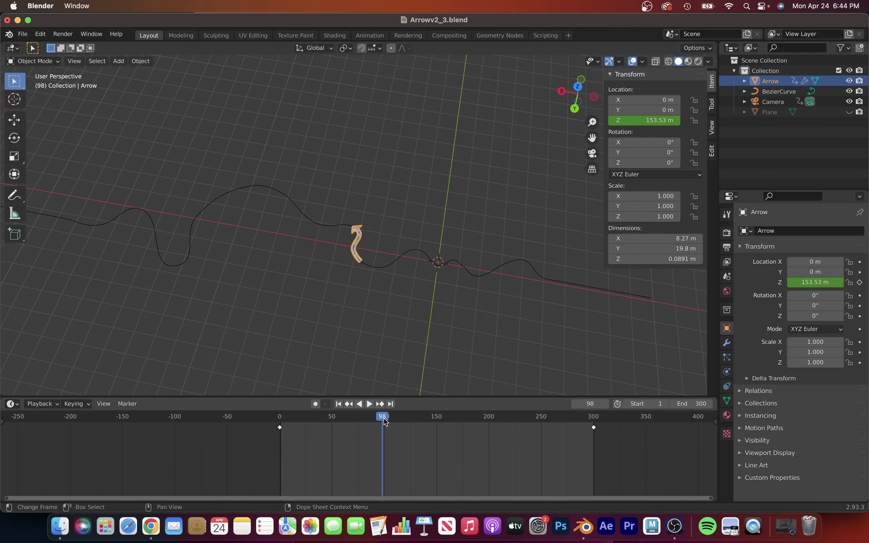
pyautogui.press('i')
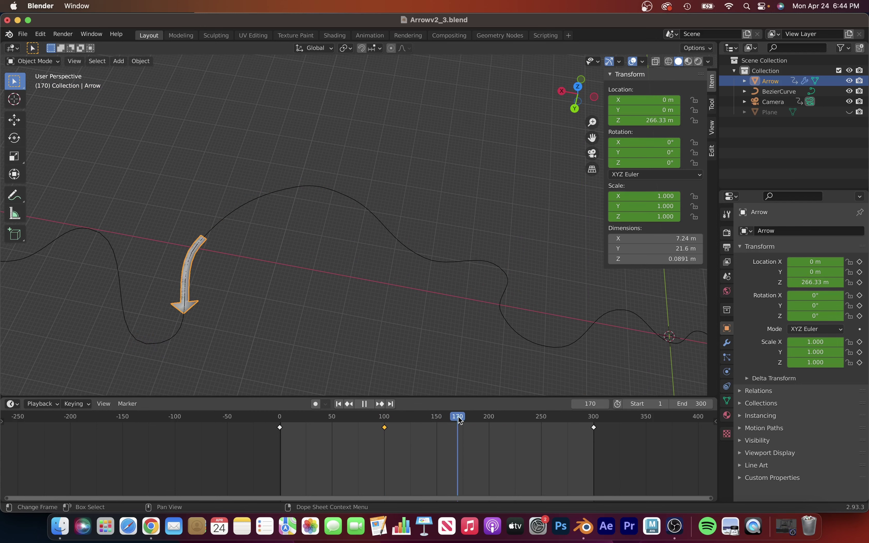
pyautogui.press('Escape')
pyautogui.doubleClick(655, 120)
pyautogui.write('270')
pyautogui.press('Return')
pyautogui.press('i')
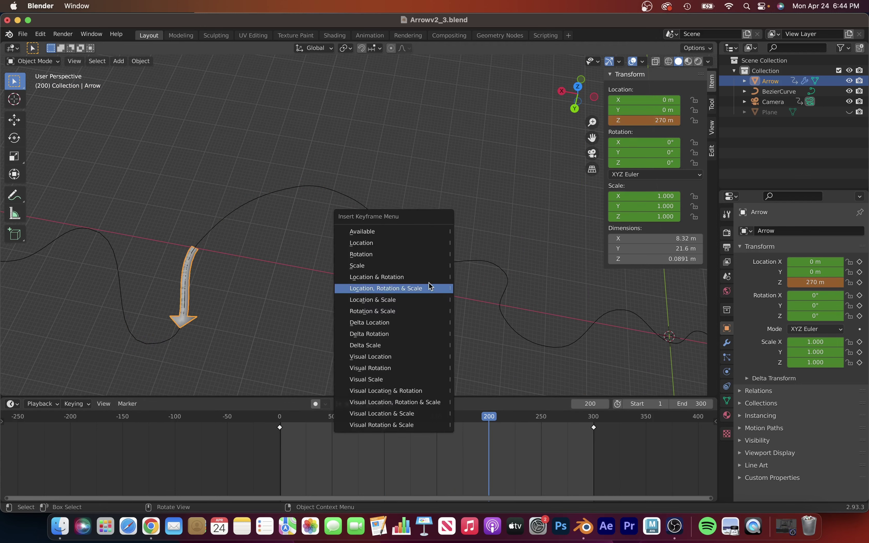
pyautogui.click(388, 287)
# - Play the animation, scrub back and keyframe the arrow's Z location of 5 m
pyautogui.click(399, 418)
pyautogui.press('space')
pyautogui.moveTo(329, 420)
pyautogui.mouseDown()
pyautogui.moveTo(336, 413)
pyautogui.moveTo(291, 420)
pyautogui.mouseUp()
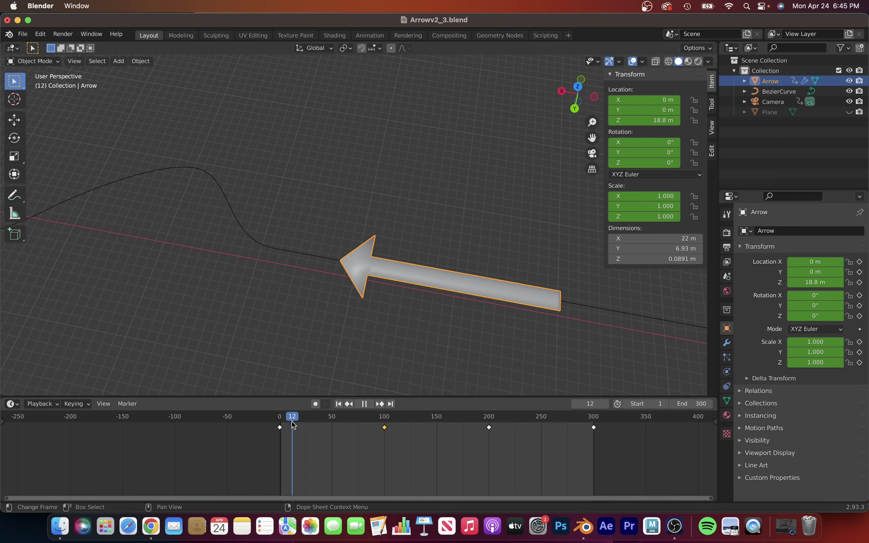
pyautogui.doubleClick(658, 120)
pyautogui.press('i')
pyautogui.click(359, 404)
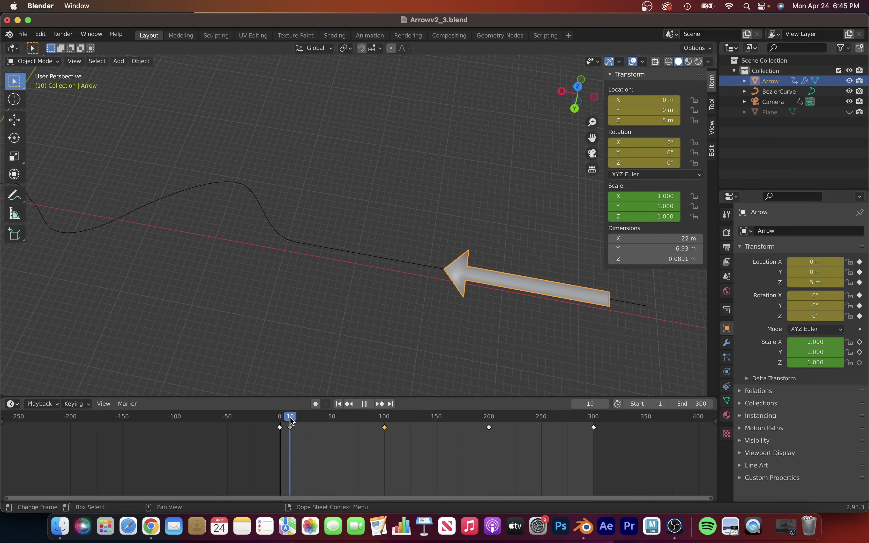
pyautogui.scroll(1, 291, 420)
pyautogui.scroll(-3, 395, 287)
# - Stop playback at frame 20, select the arrow and keyframe its transform
pyautogui.press('space')
pyautogui.click(557, 302)
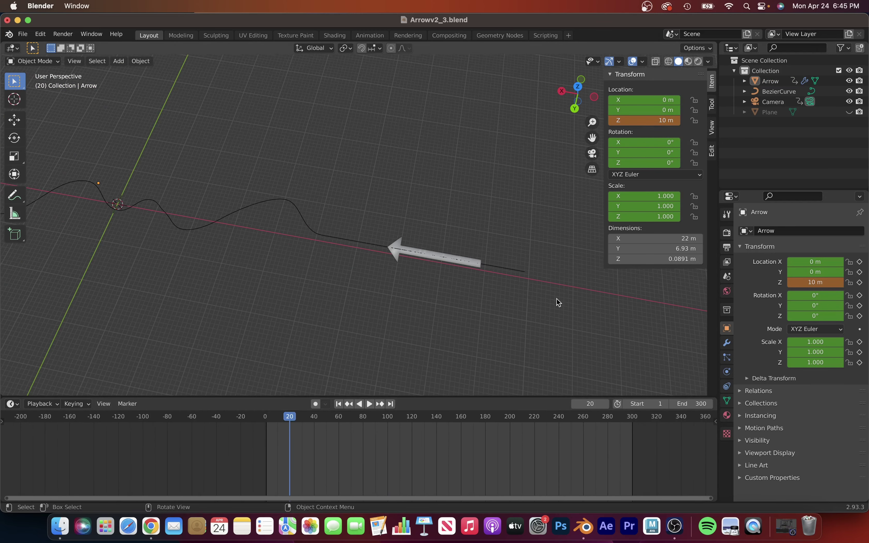
pyautogui.click(417, 253)
pyautogui.press('i')
pyautogui.click(369, 403)
# - Set a new arrow Z location at frame 40 and keyframe it
pyautogui.press('space')
pyautogui.click(660, 120)
pyautogui.write('20')
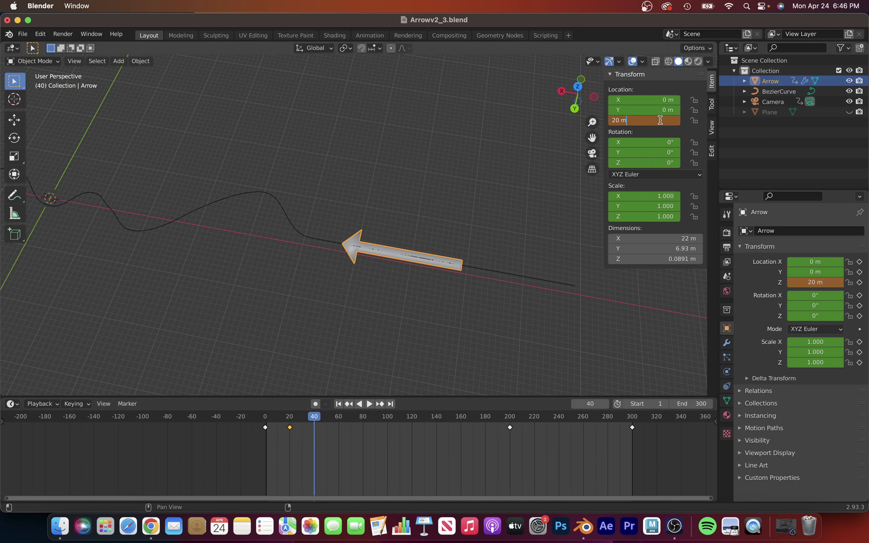
pyautogui.write('i')
pyautogui.click(397, 197)
pyautogui.click(344, 419)
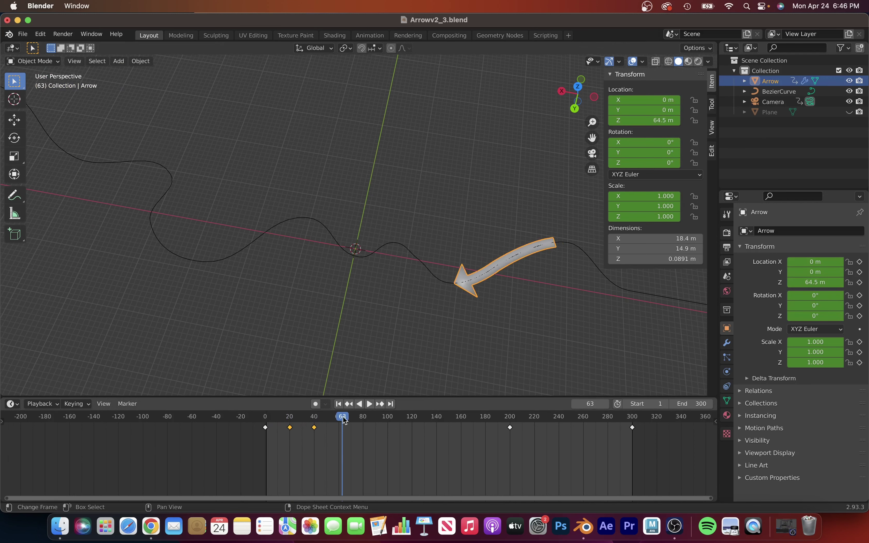
# - Keyframe the arrow's Z location of 120 m at frame 80
pyautogui.press('space')
pyautogui.click(363, 418)
pyautogui.click(667, 120)
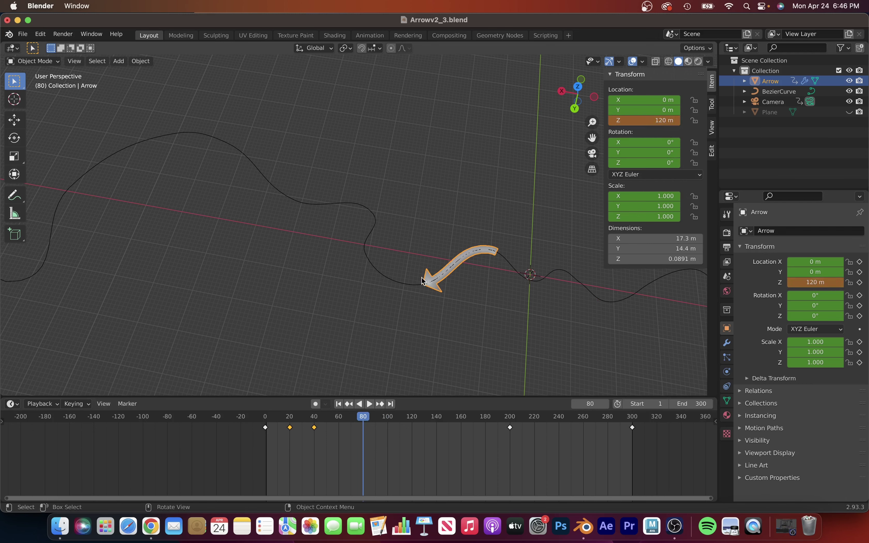
pyautogui.press('i')
pyautogui.press('space')
pyautogui.click(370, 403)
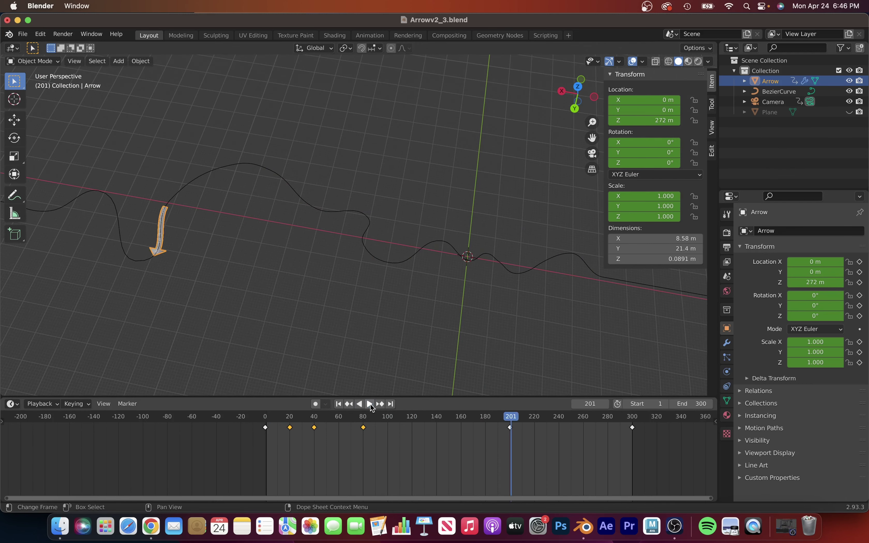
# - Keyframe the arrow's Z location of 350 m at frame 220 and play back the path
pyautogui.click(535, 419)
pyautogui.click(617, 120)
pyautogui.write('350')
pyautogui.press('Return')
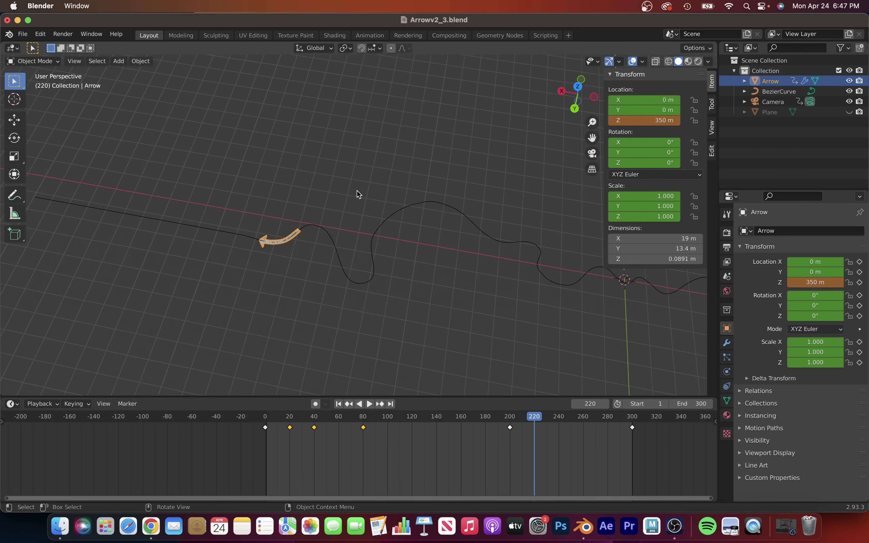
pyautogui.press('i')
pyautogui.click(427, 264)
pyautogui.click(368, 404)
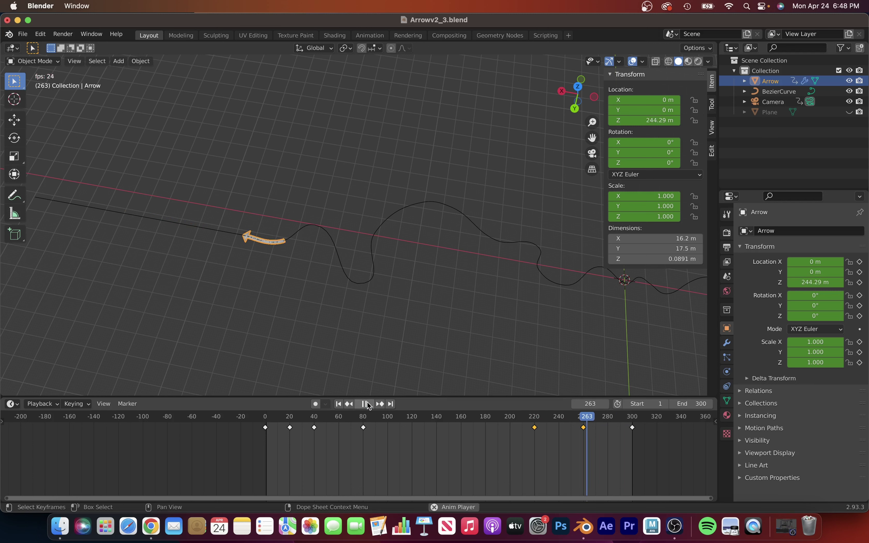
# - Shift the keyframe near frame 260 back to frame 250 and replay the animation
pyautogui.click(532, 417)
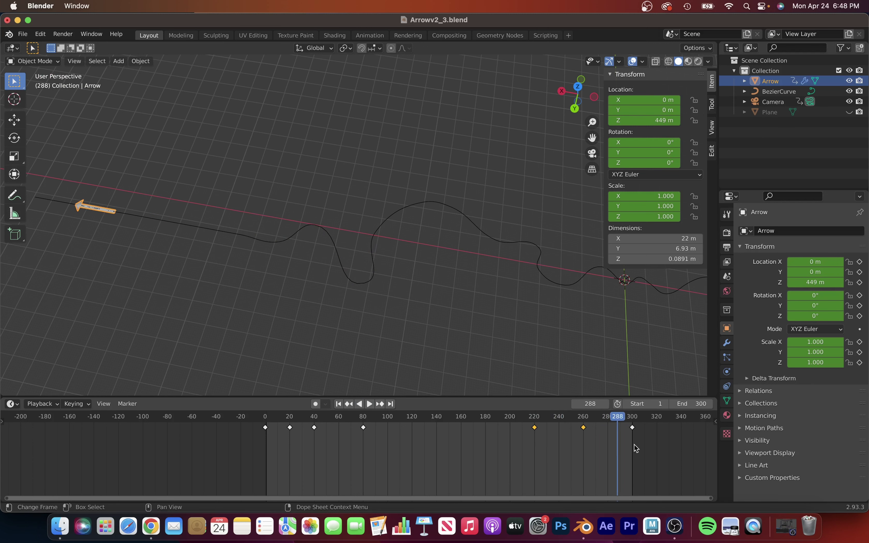
pyautogui.press('space')
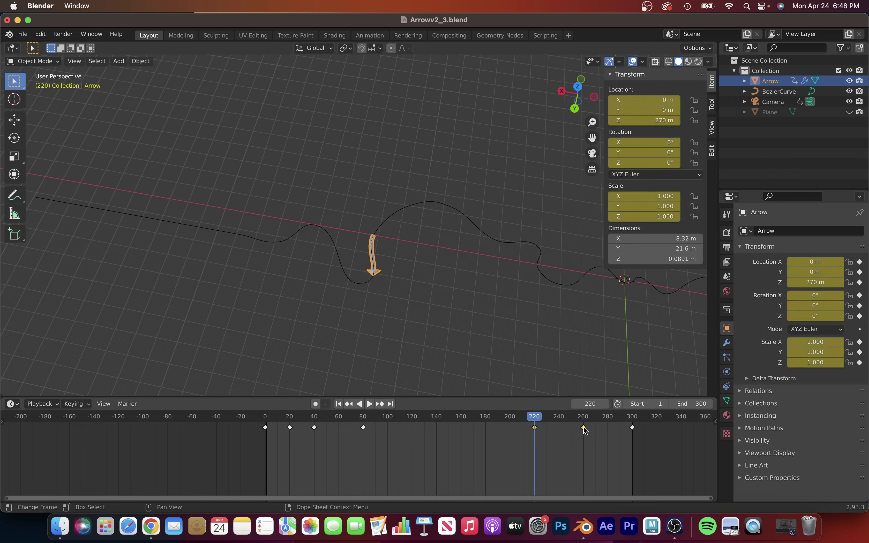
pyautogui.scroll(5, 585, 431)
pyautogui.click(550, 415)
pyautogui.moveTo(549, 427); pyautogui.dragTo(522, 426)
pyautogui.click(370, 404)
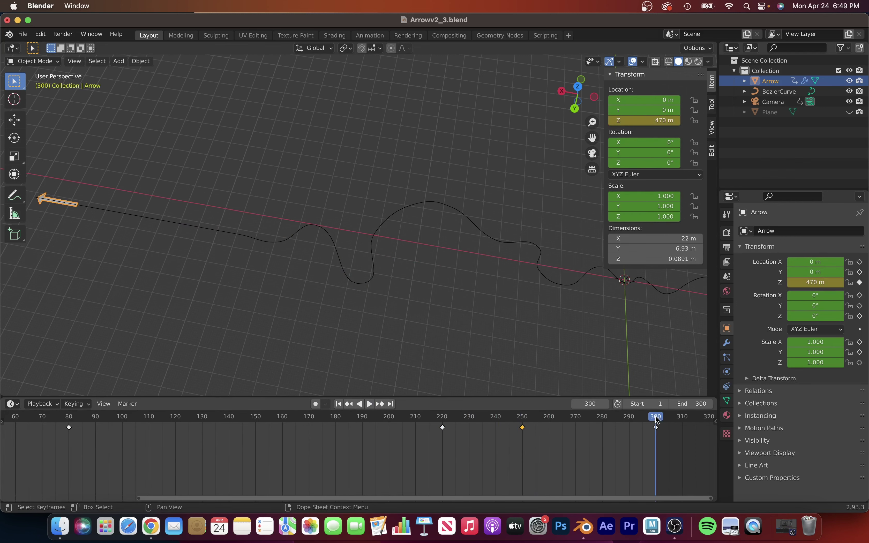
pyautogui.click(369, 404)
# - Set and keyframe a new arrow Z location at frame 120, then stop playback
pyautogui.scroll(-2, 368, 403)
pyautogui.scroll(-3, 369, 279)
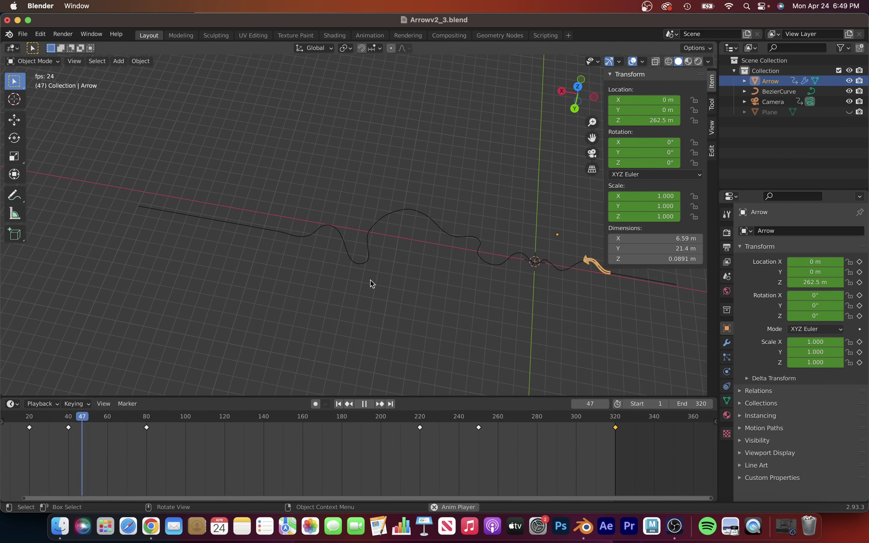
pyautogui.press('space')
pyautogui.doubleClick(664, 120)
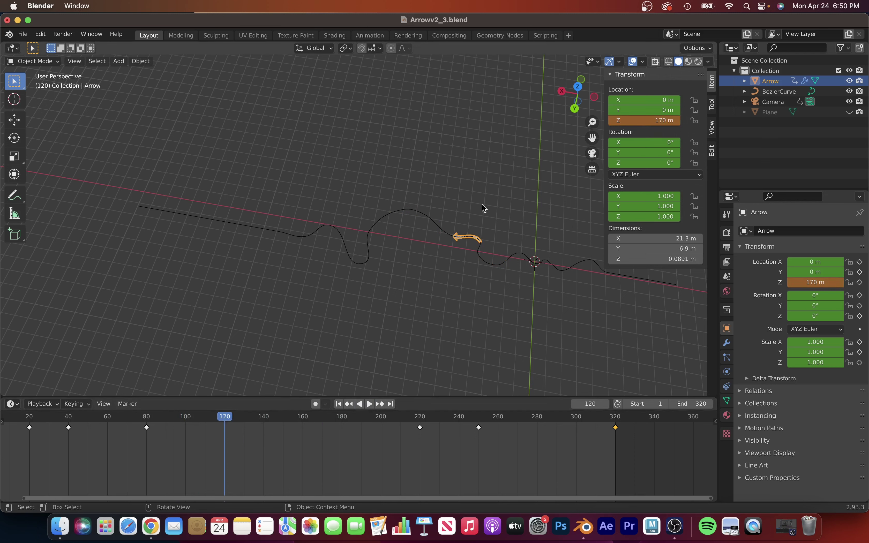
pyautogui.press('i')
pyautogui.press('Down')
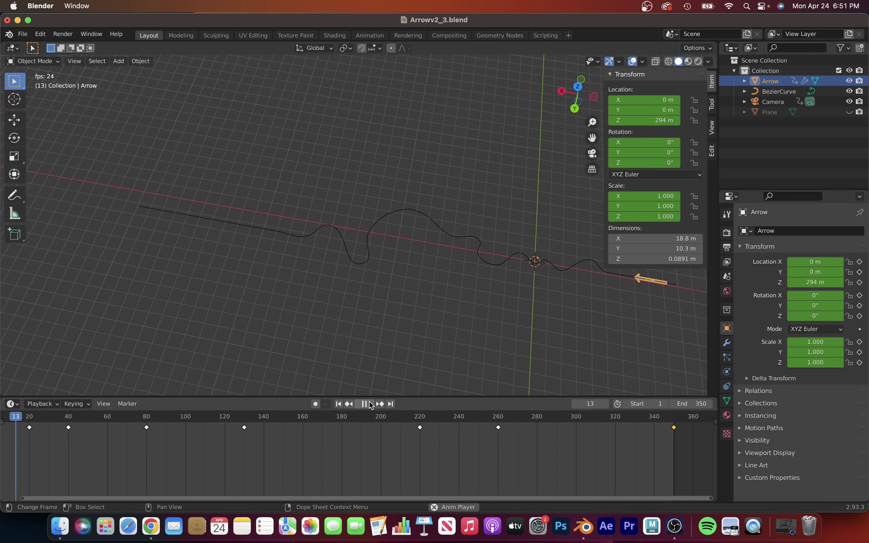
pyautogui.click(371, 405)
# - Add a Sun light and raise it straight up along Z above the curve
pyautogui.moveTo(524, 253); pyautogui.dragTo(180, 200, button='middle')
pyautogui.hotkey('shift', 'a')
pyautogui.click(213, 210)
pyautogui.press('g')
pyautogui.press('z')
pyautogui.click(449, 171)
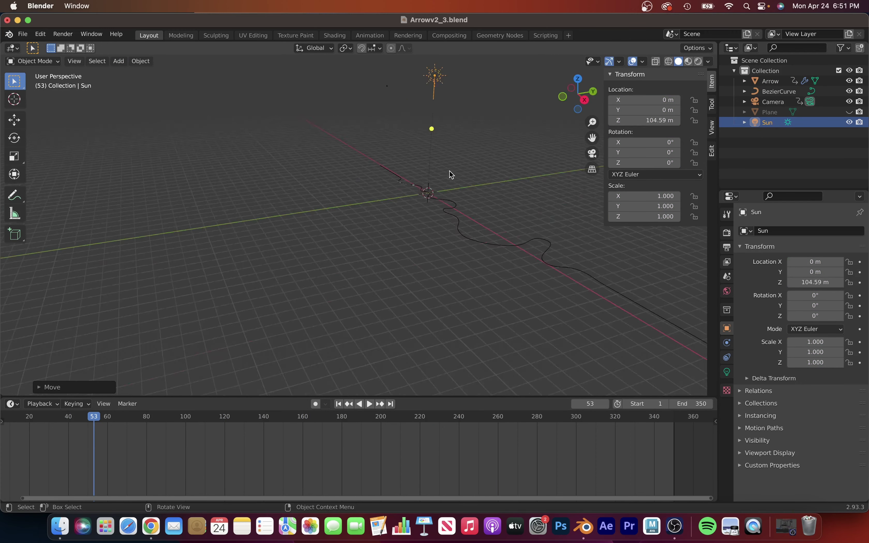
# - Unhide the Plane and preview the camera shot from frame 1 in rendered shading
pyautogui.press('KP_0')
pyautogui.press('Home')
pyautogui.click(89, 449)
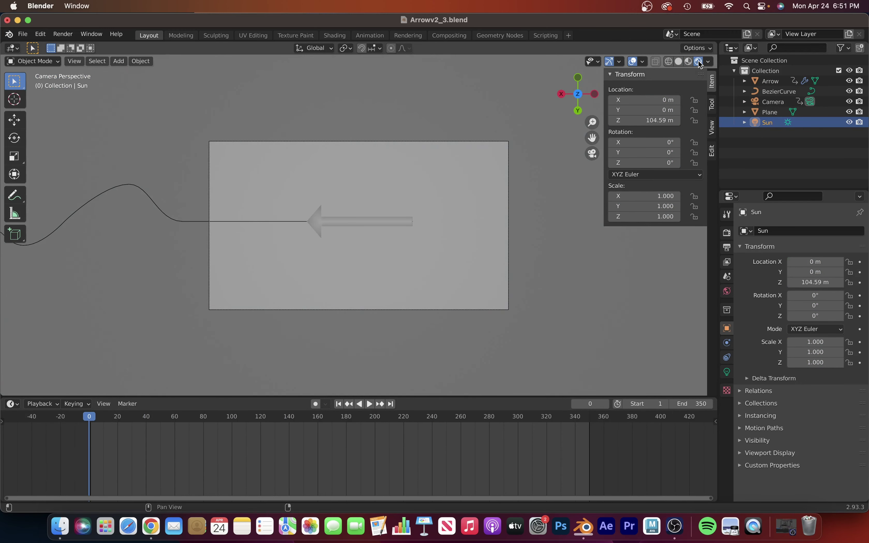
pyautogui.click(698, 61)
pyautogui.moveTo(467, 115)
pyautogui.keyDown('shift'); pyautogui.mouseDown(button='middle')
pyautogui.moveTo(361, 234)
pyautogui.moveTo(372, 259)
pyautogui.moveTo(311, 204)
pyautogui.moveTo(215, 324)
pyautogui.mouseUp(button='middle'); pyautogui.keyUp('shift')
pyautogui.scroll(2, 361, 234)
pyautogui.press('z')
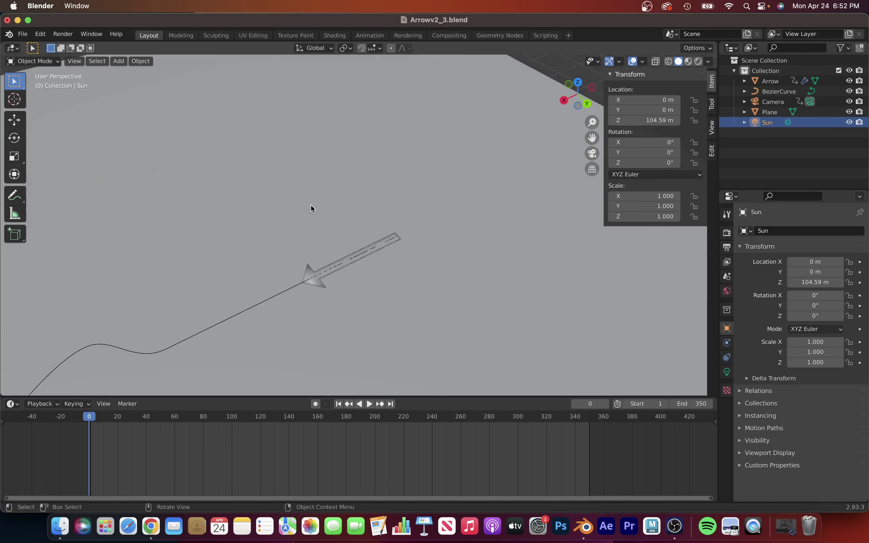
# - Select the Arrow, change the frame, then select the Sun and view its light settings
pyautogui.click(283, 180)
pyautogui.click(175, 419)
pyautogui.moveTo(103, 418); pyautogui.dragTo(89, 418)
pyautogui.moveTo(165, 301); pyautogui.dragTo(334, 126, button='middle')
pyautogui.click(330, 122)
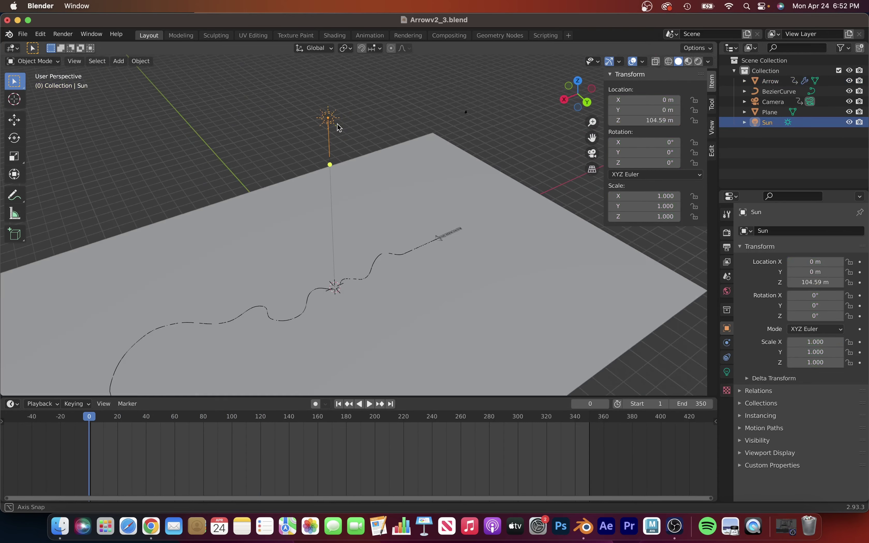
pyautogui.click(727, 372)
pyautogui.click(821, 288)
# - Preview the shot through the scene camera with rendered shading
pyautogui.moveTo(359, 179); pyautogui.dragTo(421, 232, button='middle')
pyautogui.press('KP_0')
pyautogui.press('z')
pyautogui.scroll(2, 448, 249)
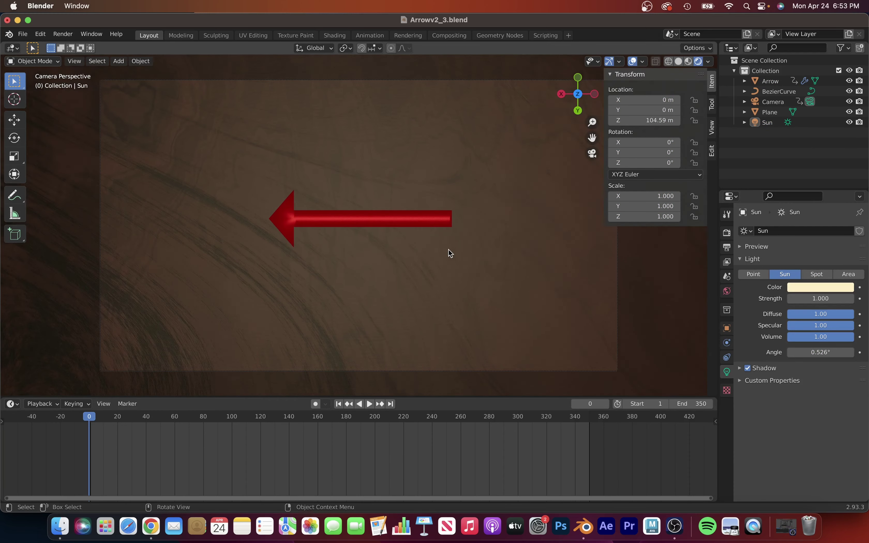
pyautogui.scroll(1, 452, 253)
pyautogui.scroll(-2, 459, 251)
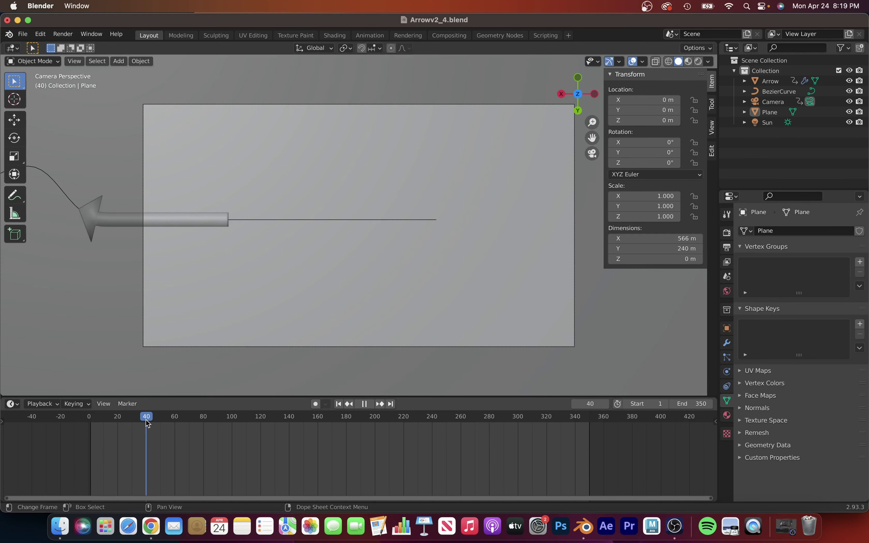
# - Center the camera on the arrow along X at frame 40, keyframe its location, and preview playback
pyautogui.click(587, 293)
pyautogui.press('g')
pyautogui.press('x')
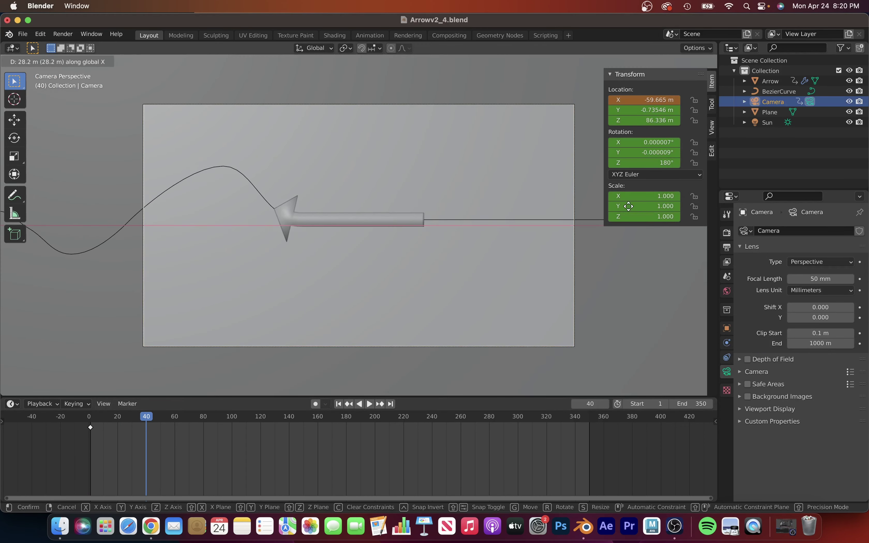
pyautogui.click(416, 196)
pyautogui.press('i')
pyautogui.press('space')
pyautogui.click(109, 419)
pyautogui.press('space')
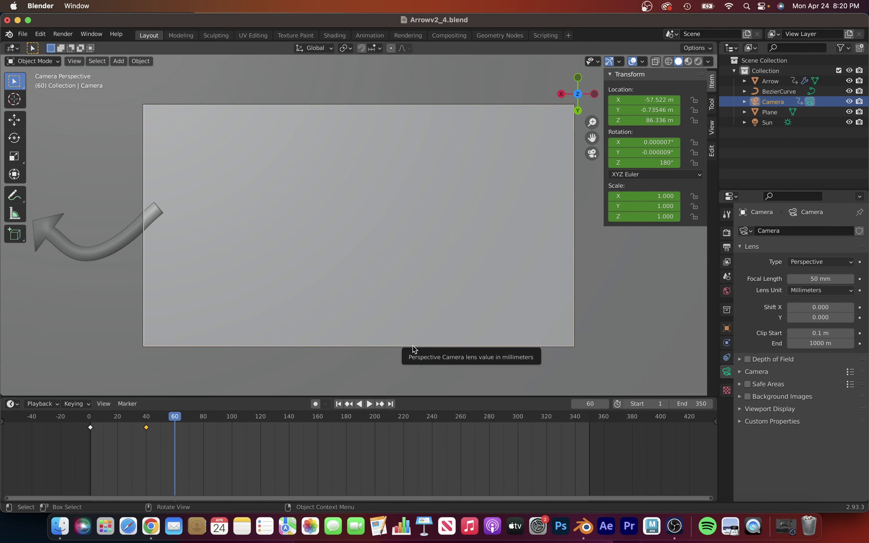
# - Shift the camera along X and keyframe its location at frame 60
pyautogui.press('g')
pyautogui.press('x')
pyautogui.click(447, 132)
pyautogui.press('i')
pyautogui.click(472, 236)
pyautogui.keyDown('alt'); pyautogui.scroll(10, 407, 210); pyautogui.keyUp('alt')
# - Reposition the camera along X at frame 50, keyframe it, and play back to check
pyautogui.press('g')
pyautogui.press('x')
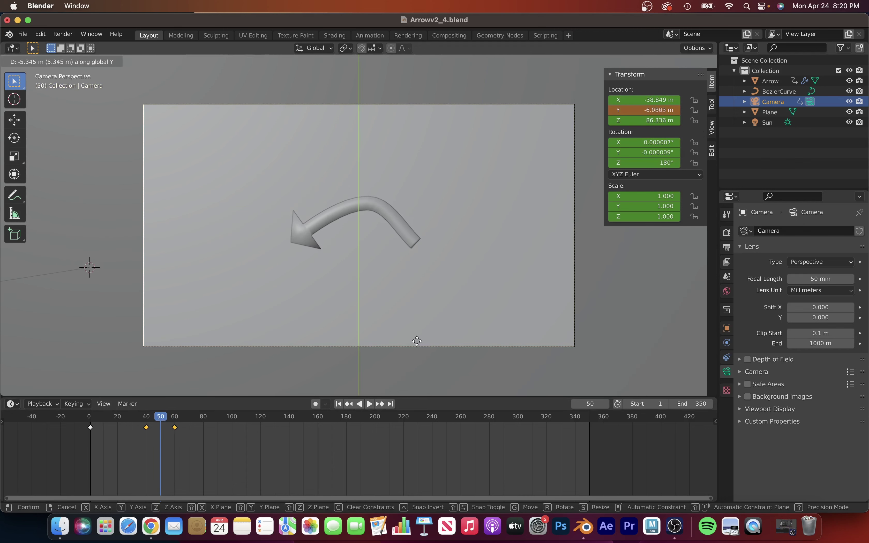
pyautogui.click(459, 161)
pyautogui.press('i')
pyautogui.press('space')
pyautogui.press('space')
# - Keyframe the camera over the arrow at frame 80 (X move) and frame 100 (Y move)
pyautogui.press('g')
pyautogui.press('x')
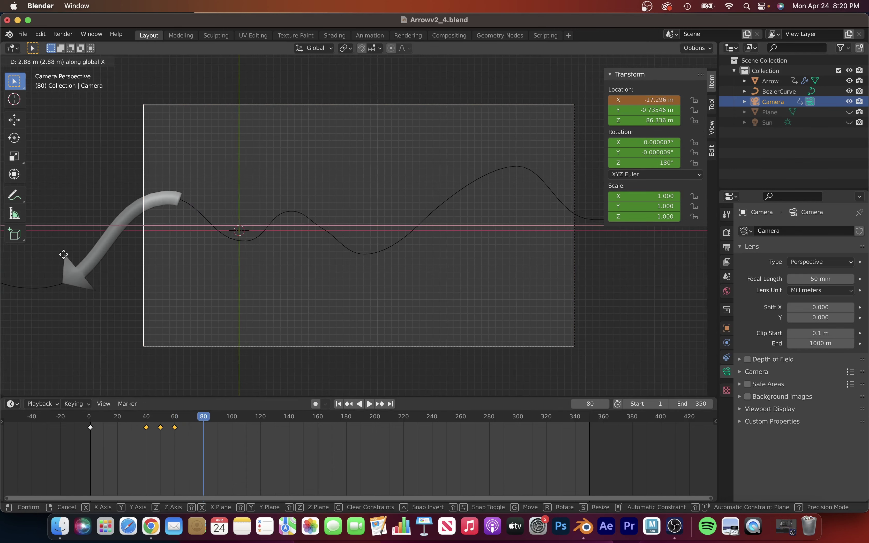
pyautogui.click(391, 125)
pyautogui.press('i')
pyautogui.click(232, 416)
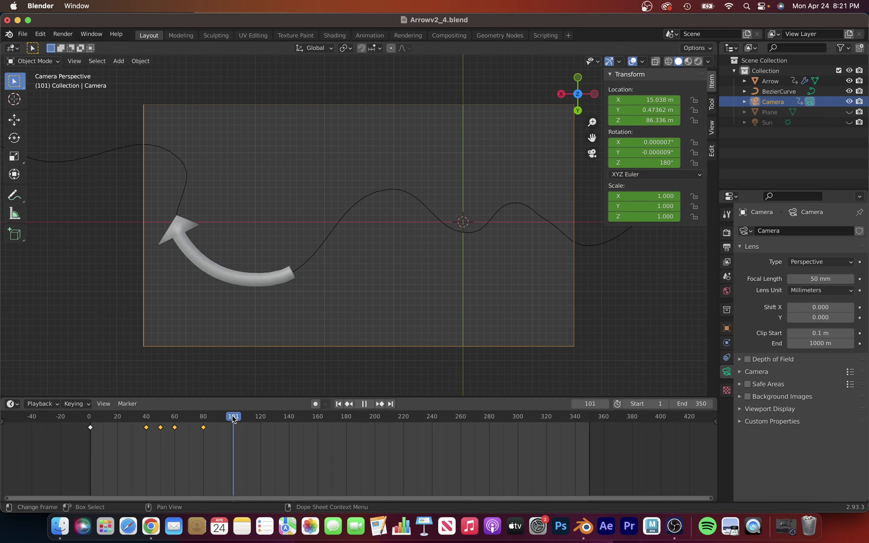
pyautogui.press('g')
pyautogui.press('y')
pyautogui.click(293, 89)
pyautogui.press('i')
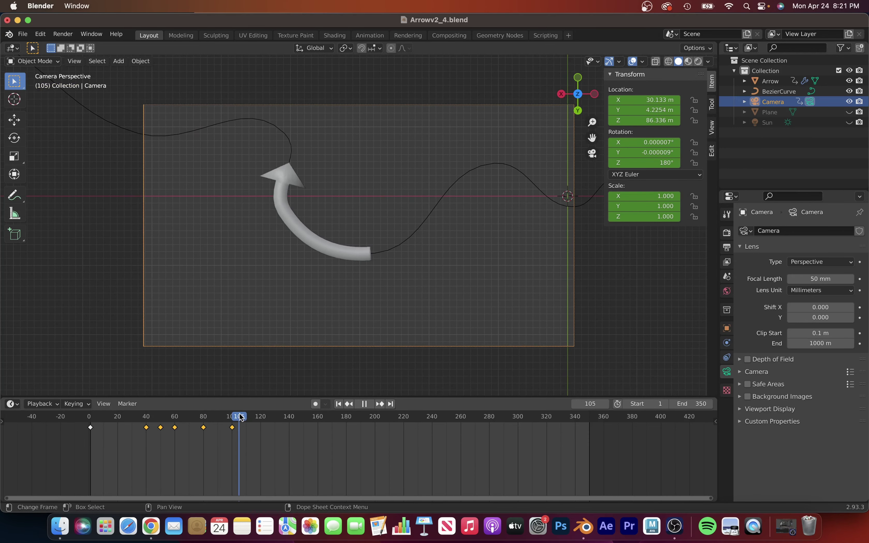
# - Move the camera along Y to frame the arrow at frame 120 and keyframe it
pyautogui.click(261, 416)
pyautogui.press('g')
pyautogui.press('y')
pyautogui.click(493, 266)
pyautogui.press('g')
pyautogui.press('x')
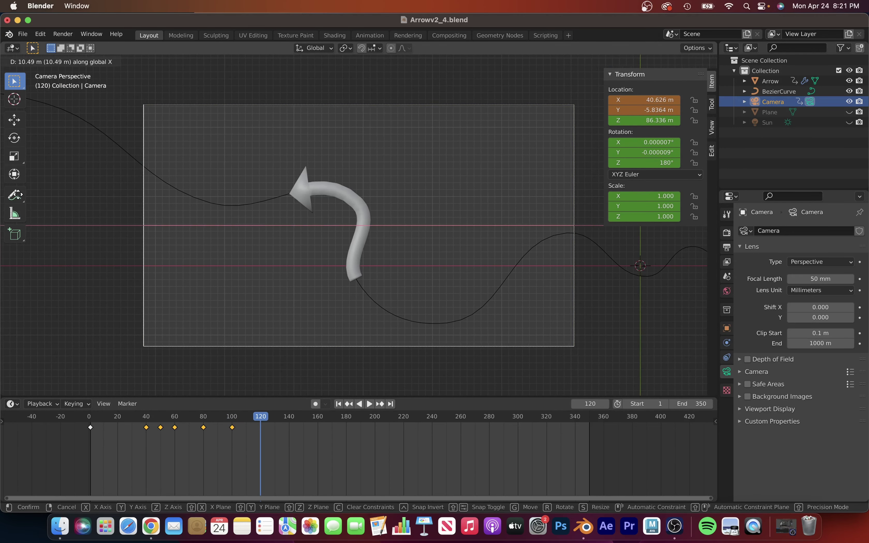
# - Re-center the camera along X at frame 140, keyframe it, and check playback
pyautogui.click(413, 276)
pyautogui.press('i')
pyautogui.moveTo(246, 416); pyautogui.dragTo(317, 417)
pyautogui.press('g')
pyautogui.press('x')
pyautogui.click(517, 135)
pyautogui.press('i')
pyautogui.press('space')
# - Keyframe the camera's location at frame 160 after centering it along X
pyautogui.click(261, 418)
pyautogui.press('space')
pyautogui.press('g')
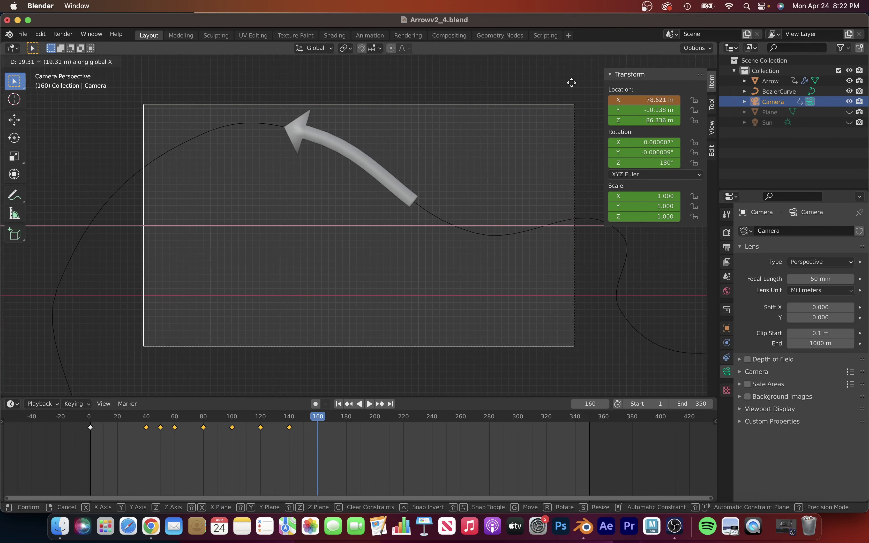
pyautogui.click(643, 136)
pyautogui.press('i')
# - At frame 180, move the camera along X and Y and keyframe location and rotation
pyautogui.click(346, 417)
pyautogui.press('g')
pyautogui.press('x')
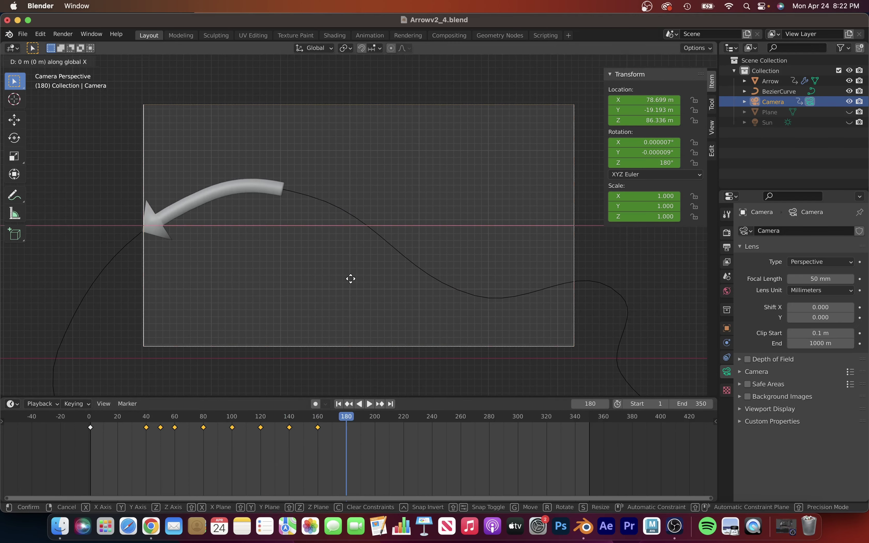
pyautogui.click(606, 338)
pyautogui.press('g')
pyautogui.press('y')
pyautogui.click(562, 223)
pyautogui.press('i')
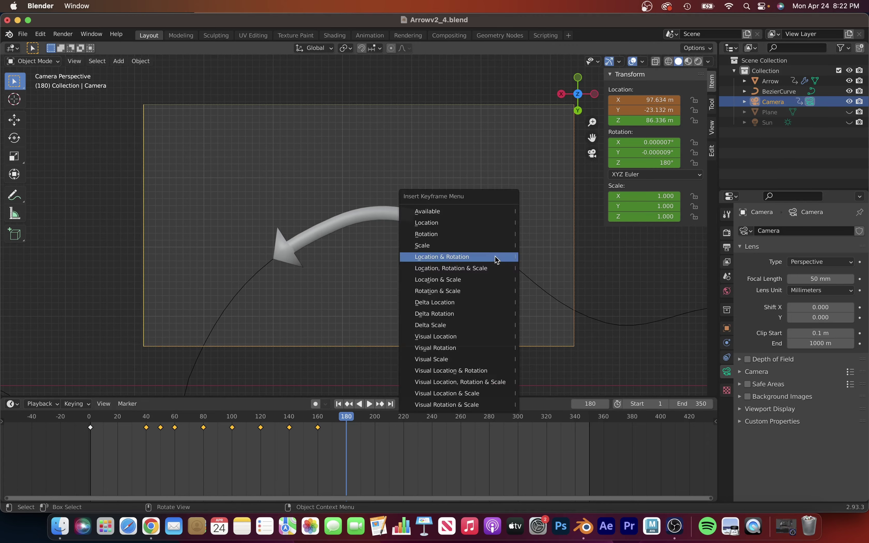
pyautogui.click(497, 256)
# - Center the camera over the arrow at frame 200 and keyframe its location
pyautogui.click(376, 417)
pyautogui.press('space')
pyautogui.press('g')
pyautogui.press('x')
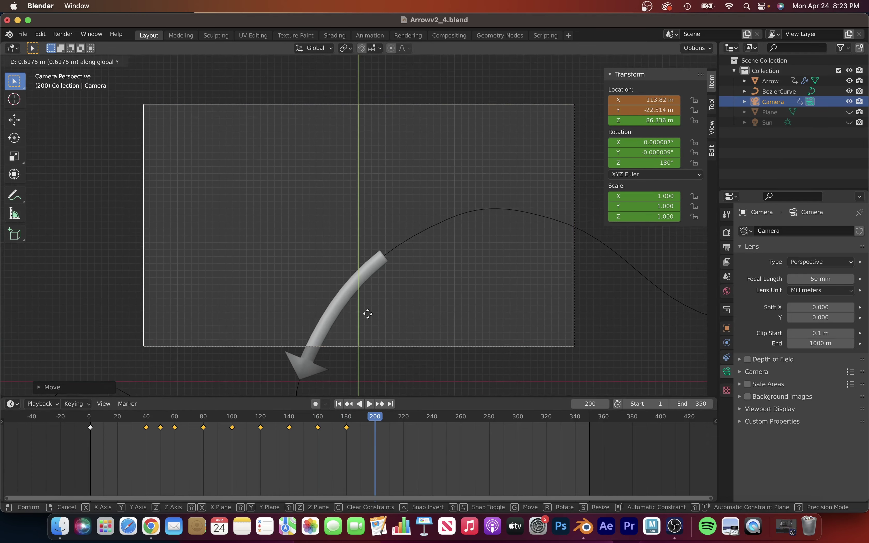
pyautogui.click(365, 163)
pyautogui.press('i')
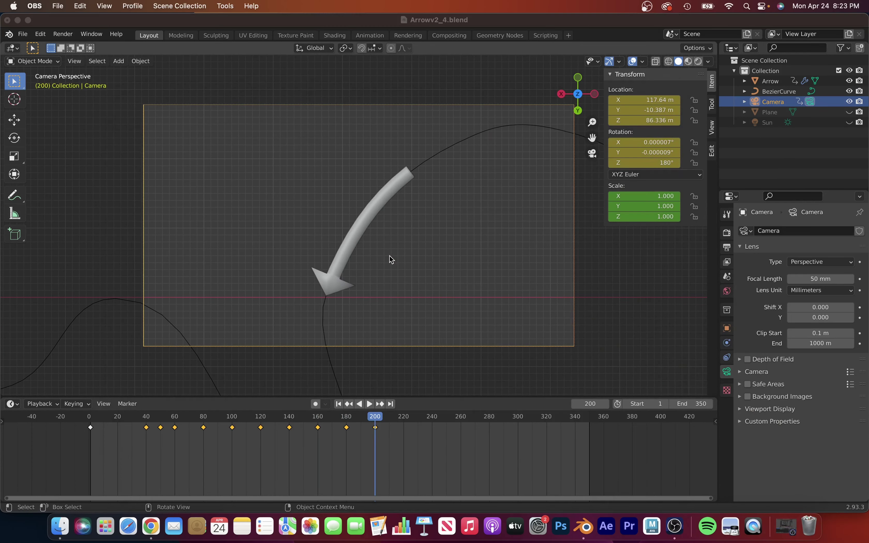
# - Keyframe the camera at frame 221 after a Y move, then adjust along X and keyframe again
pyautogui.click(405, 429)
pyautogui.press('g')
pyautogui.press('y')
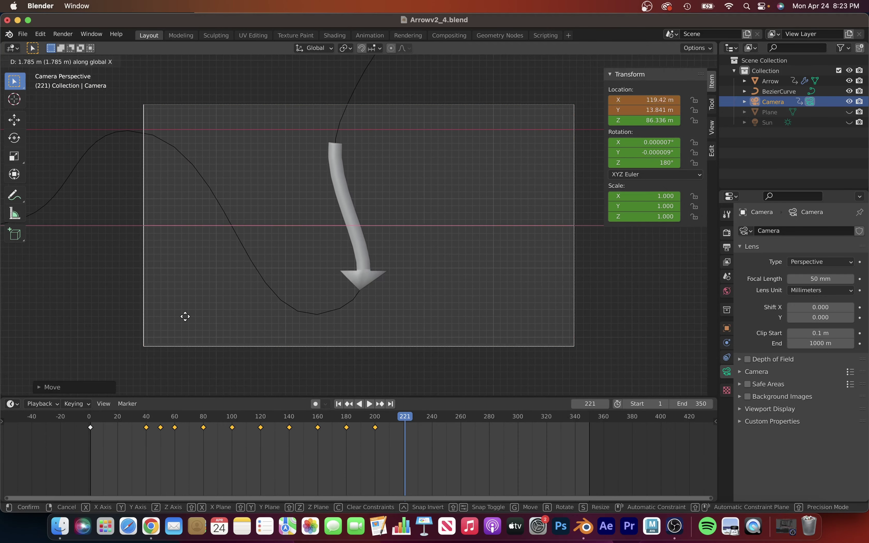
pyautogui.click(394, 301)
pyautogui.press('i')
pyautogui.keyDown('alt'); pyautogui.scroll(-19, 395, 309); pyautogui.keyUp('alt')
pyautogui.press('g')
pyautogui.press('x')
pyautogui.click(171, 195)
pyautogui.press('i')
# - Move the camera along Y and keyframe it at frame 230
pyautogui.click(419, 417)
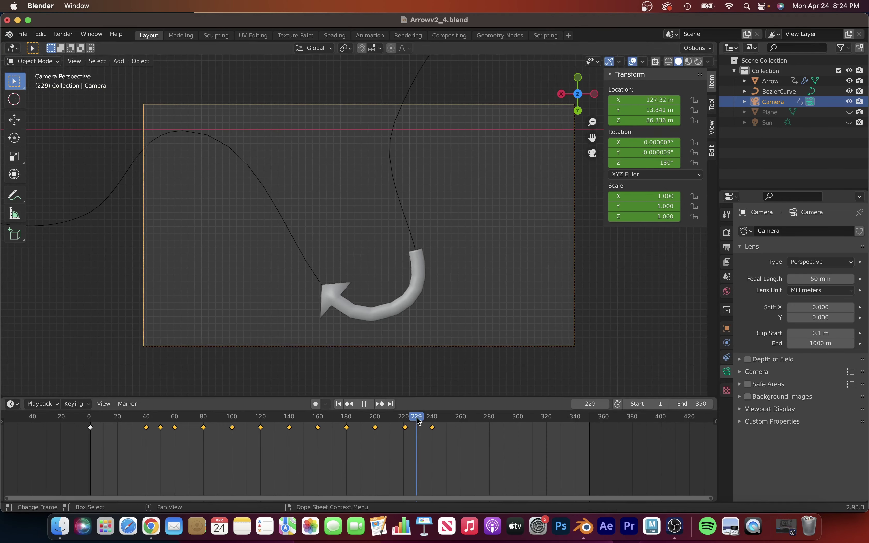
pyautogui.press('g')
pyautogui.press('y')
pyautogui.click(392, 283)
pyautogui.press('i')
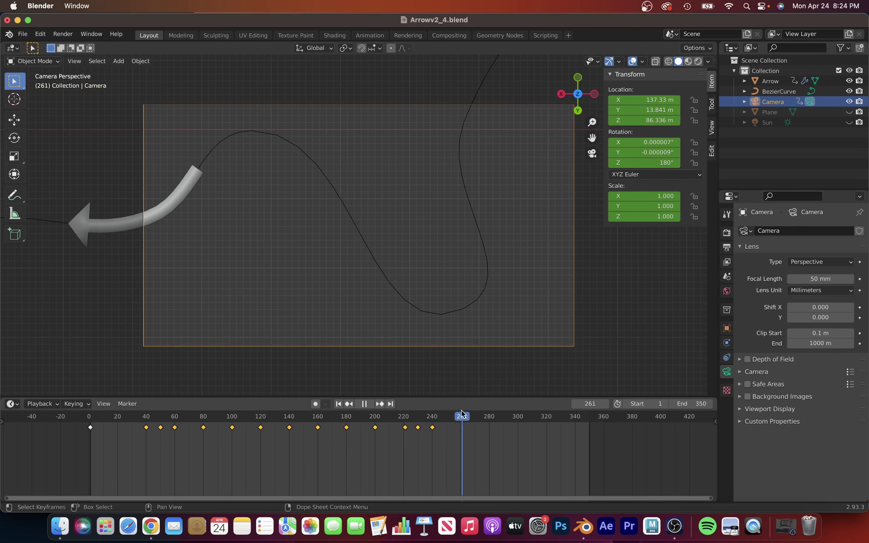
# - At frame 260, re-center the camera along X and Y over the arrow
pyautogui.click(461, 417)
pyautogui.press('g')
pyautogui.press('x')
pyautogui.click(631, 181)
pyautogui.keyDown('alt'); pyautogui.scroll(-10, 423, 275); pyautogui.keyUp('alt')
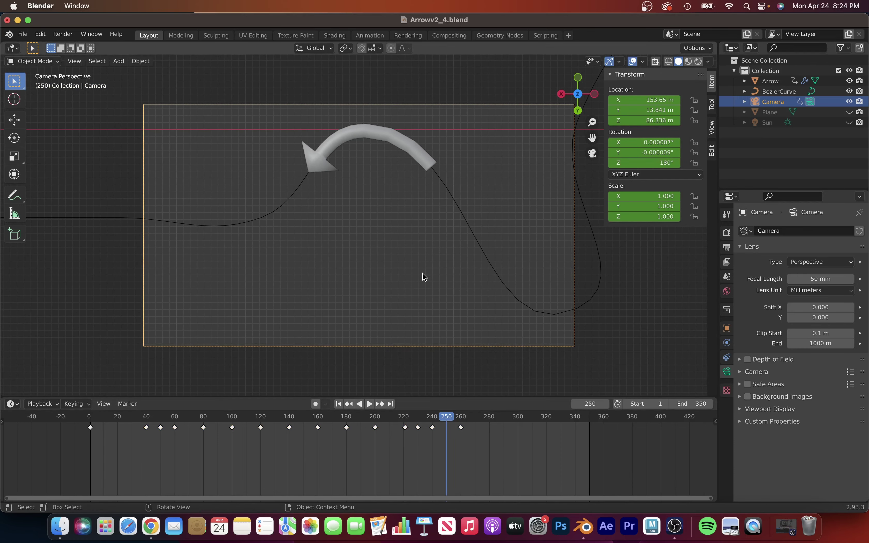
pyautogui.press('g')
pyautogui.press('y')
pyautogui.click(515, 105)
pyautogui.press('Up')
# - Keyframe the camera centered along X at frames 280 and 300
pyautogui.click(489, 417)
pyautogui.press('g')
pyautogui.press('x')
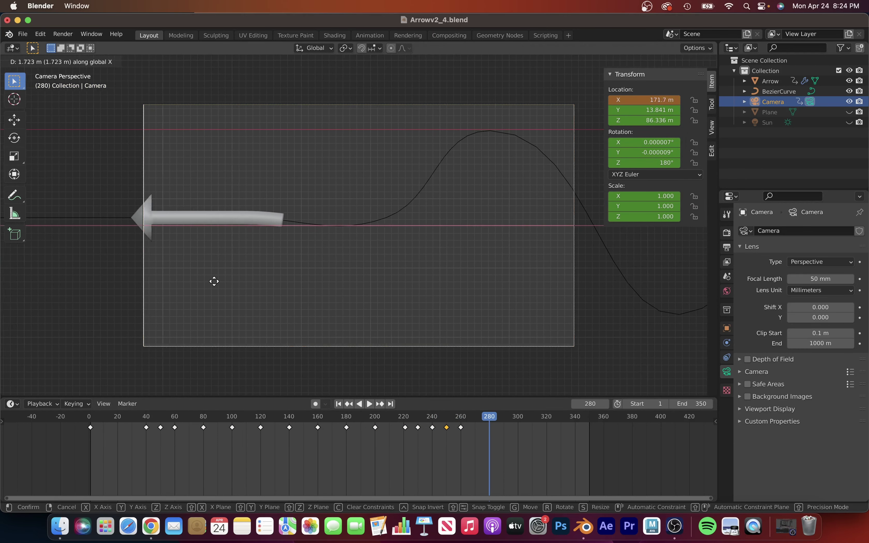
pyautogui.click(381, 268)
pyautogui.press('Up')
pyautogui.press('Up')
pyautogui.press('g')
pyautogui.press('x')
pyautogui.click(587, 108)
pyautogui.press('Up')
pyautogui.press('Up')
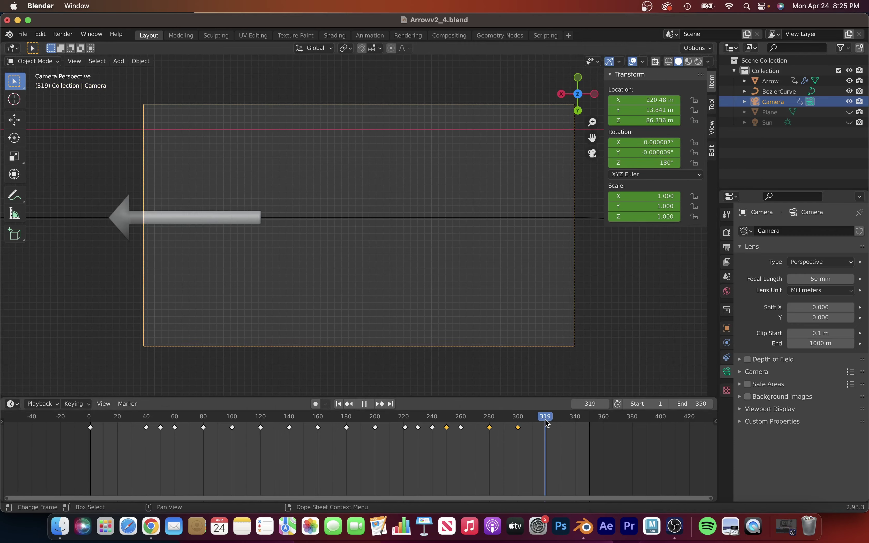
# - Keyframe the camera along X at frames 320 and 350, reaching X 263.22 m, then play back
pyautogui.press('g')
pyautogui.press('x')
pyautogui.click(462, 249)
pyautogui.press('Up')
pyautogui.press('Up')
pyautogui.press('Up')
pyautogui.press('g')
pyautogui.press('x')
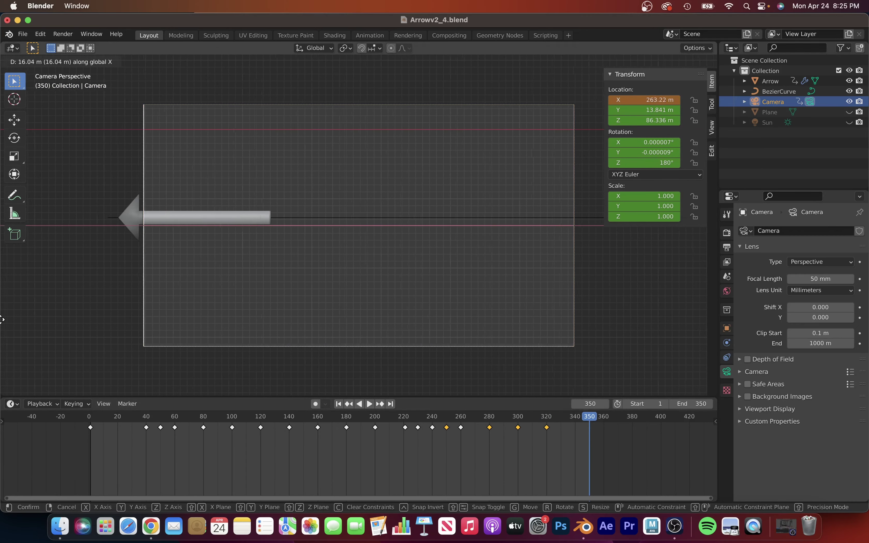
pyautogui.click(463, 249)
pyautogui.press('i')
pyautogui.click(416, 418)
pyautogui.press('space')
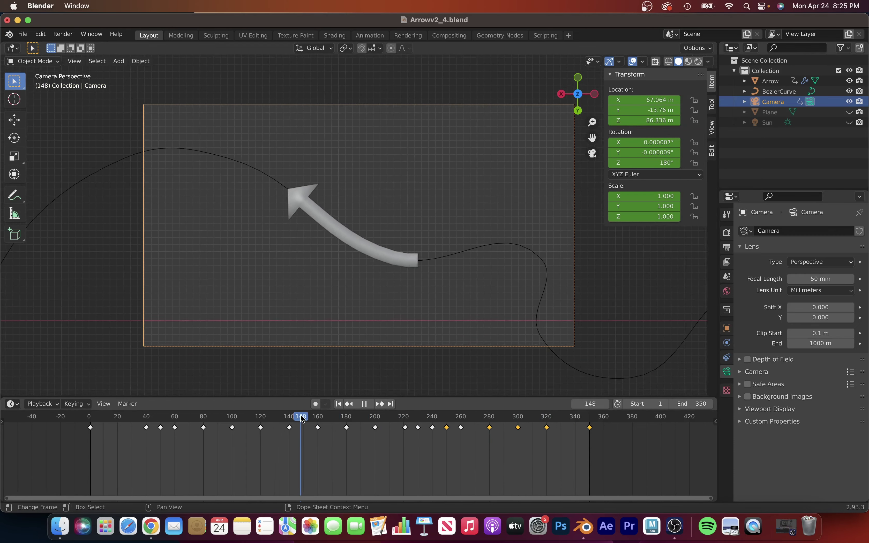
# - Scrub the animation, then recentre the camera and keyframe it at frame 20
pyautogui.moveTo(303, 418)
pyautogui.mouseDown()
pyautogui.moveTo(153, 416)
pyautogui.moveTo(193, 416)
pyautogui.mouseUp()
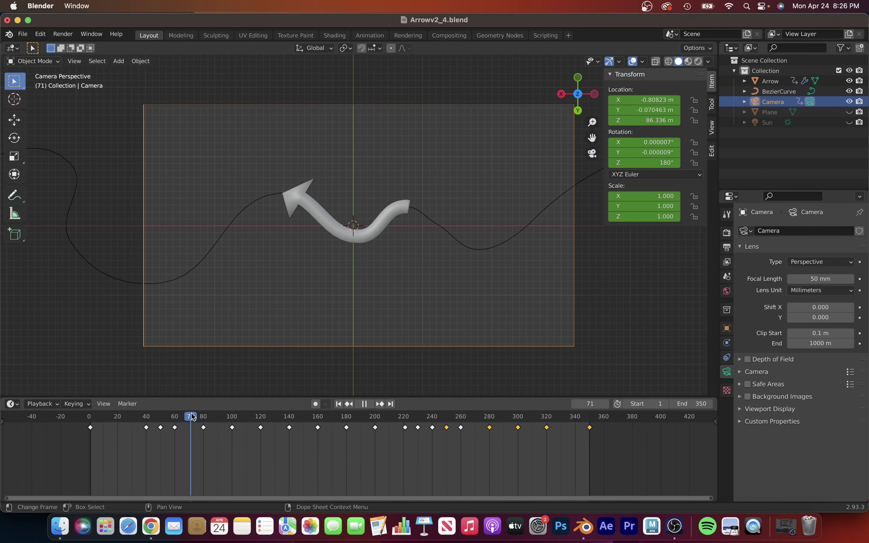
pyautogui.moveTo(477, 430); pyautogui.dragTo(193, 432)
pyautogui.click(118, 418)
pyautogui.press('g')
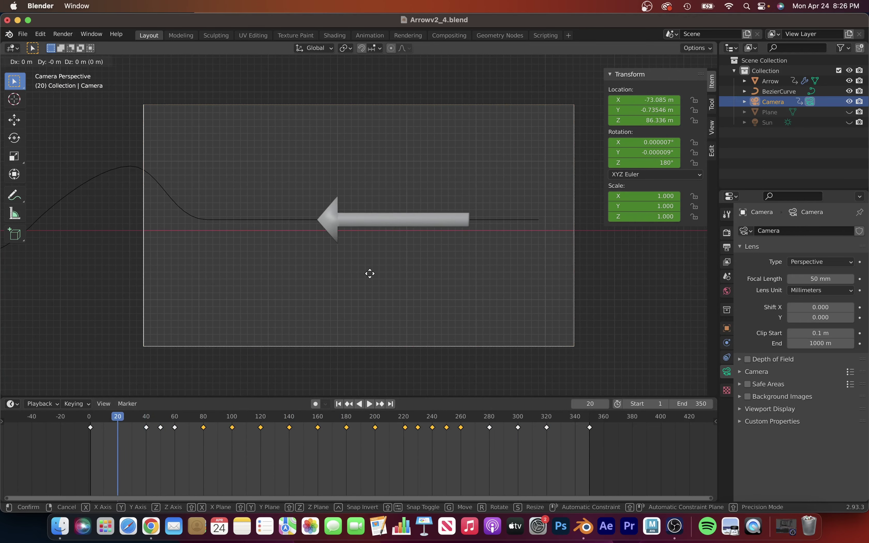
pyautogui.click(204, 268)
pyautogui.press('i')
pyautogui.press('space')
# - Recentre the camera on the arrow around frame 67 and key its location and rotation
pyautogui.click(370, 405)
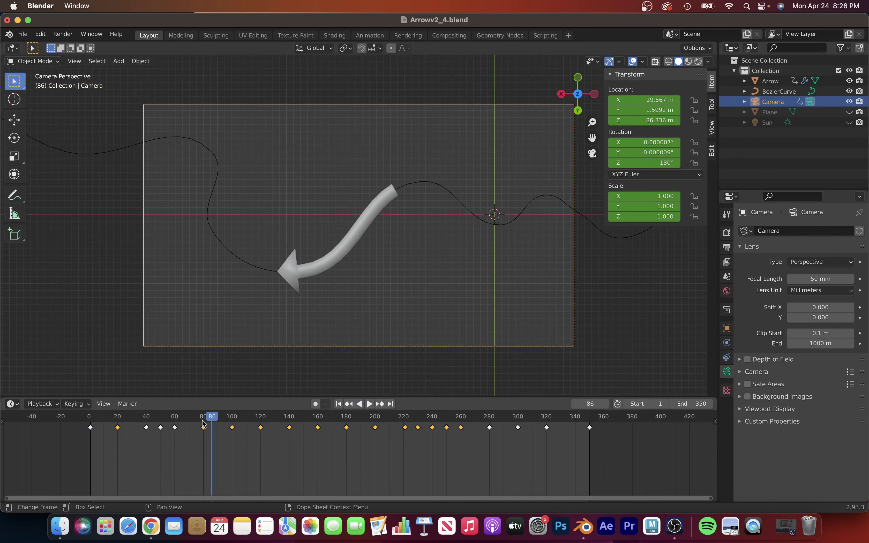
pyautogui.moveTo(209, 417); pyautogui.dragTo(185, 418)
pyautogui.press('space')
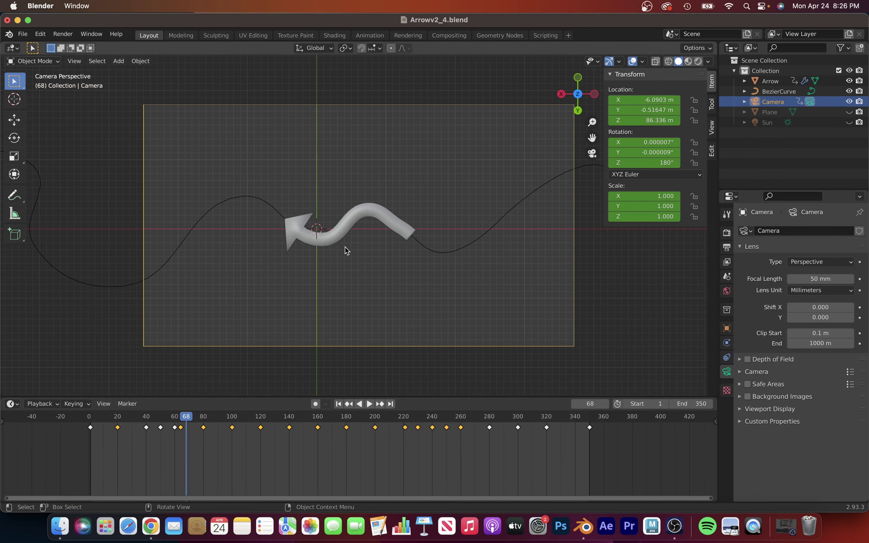
pyautogui.press('g')
pyautogui.click(334, 261)
pyautogui.press('i')
pyautogui.click(185, 418)
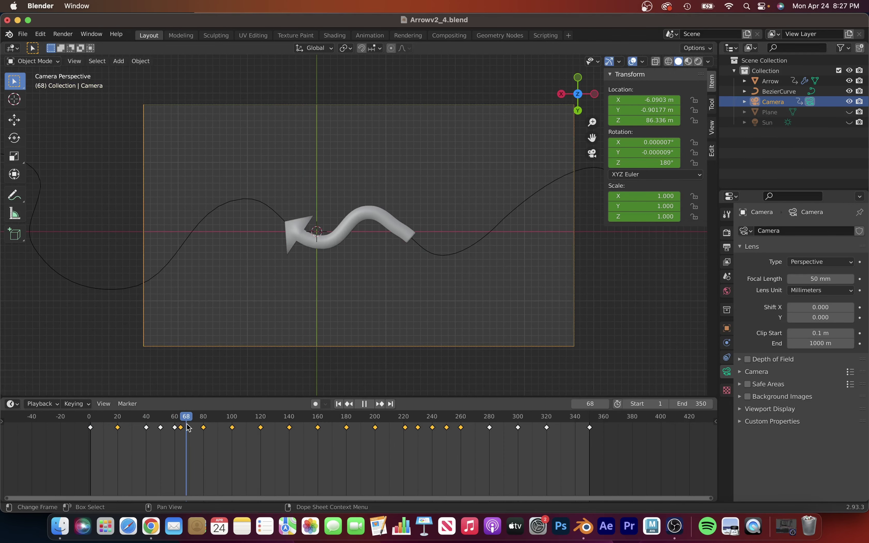
# - Reposition the camera over the arrow and keyframe it at frame 74
pyautogui.press('g')
pyautogui.press('i')
pyautogui.click(594, 233)
pyautogui.click(197, 421)
pyautogui.press('g')
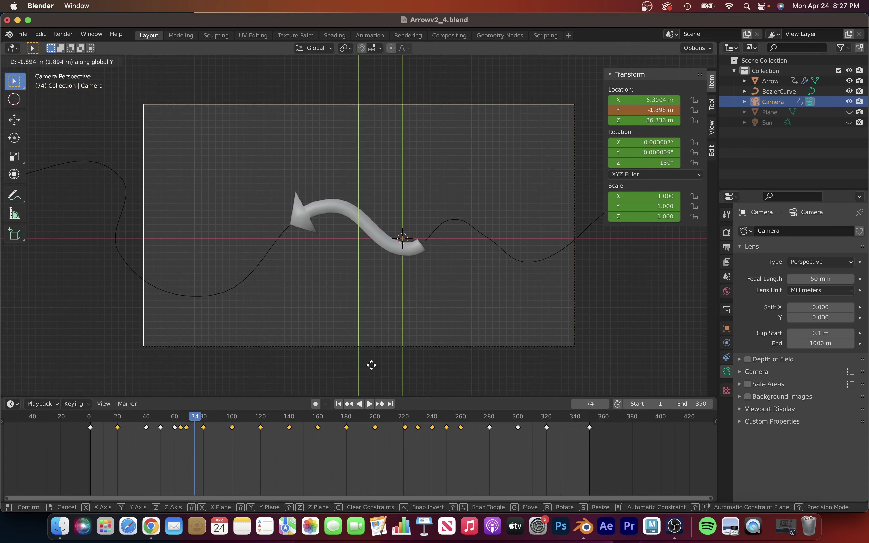
# - Shift the camera along X over the arrow and keyframe it at frame 80
pyautogui.click(327, 339)
pyautogui.press('i')
pyautogui.press('Up')
pyautogui.press('g')
pyautogui.click(617, 200)
pyautogui.press('i')
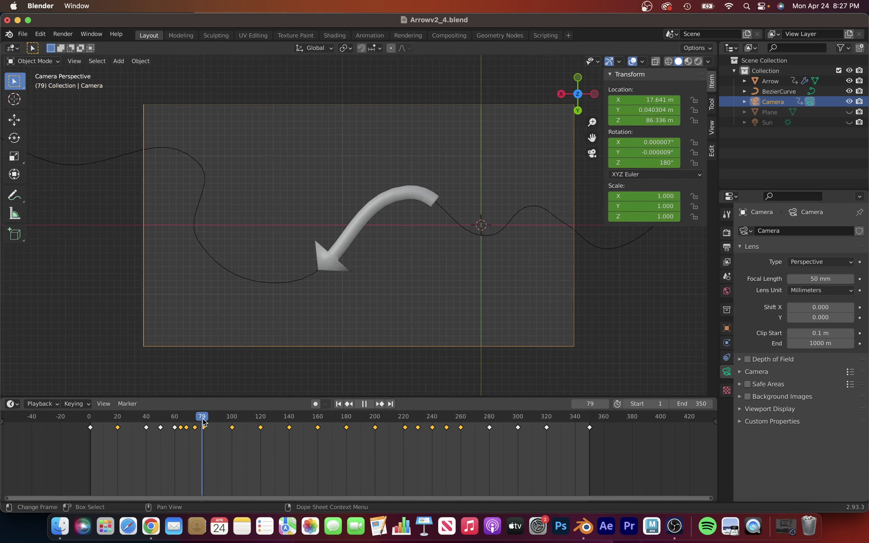
# - Recentre the camera on the arrow and keyframe it at frame 90
pyautogui.click(218, 419)
pyautogui.press('g')
pyautogui.click(275, 296)
pyautogui.press('i')
# - Recentre the camera and keyframe it at frame 130
pyautogui.moveTo(213, 419); pyautogui.dragTo(360, 417)
pyautogui.press('g')
pyautogui.click(388, 199)
pyautogui.press('i')
pyautogui.click(298, 414)
# - Recentre the camera where the arrow drifts and keyframe it at frame 190
pyautogui.press('g')
pyautogui.click(47, 310)
pyautogui.press('i')
pyautogui.click(394, 418)
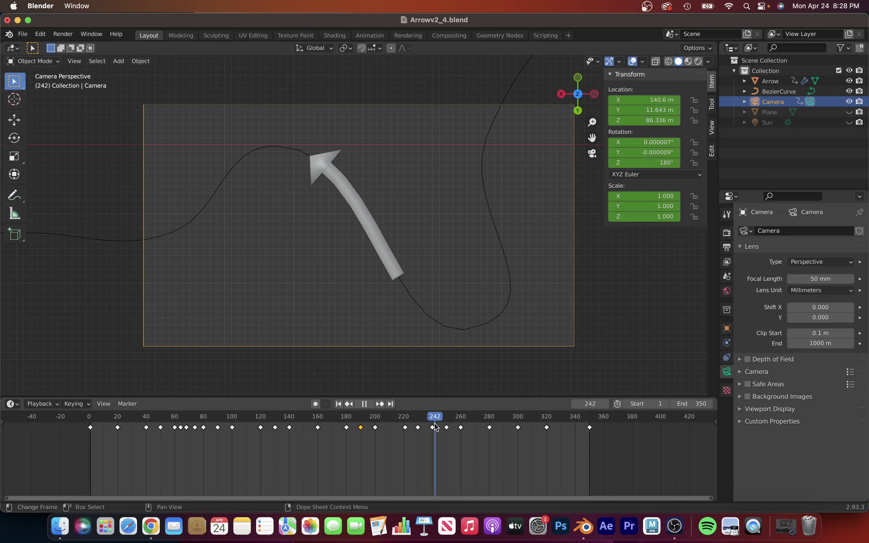
# - Recentre the camera on the arrow and keyframe it at frame 260
pyautogui.press('i')
pyautogui.press('space')
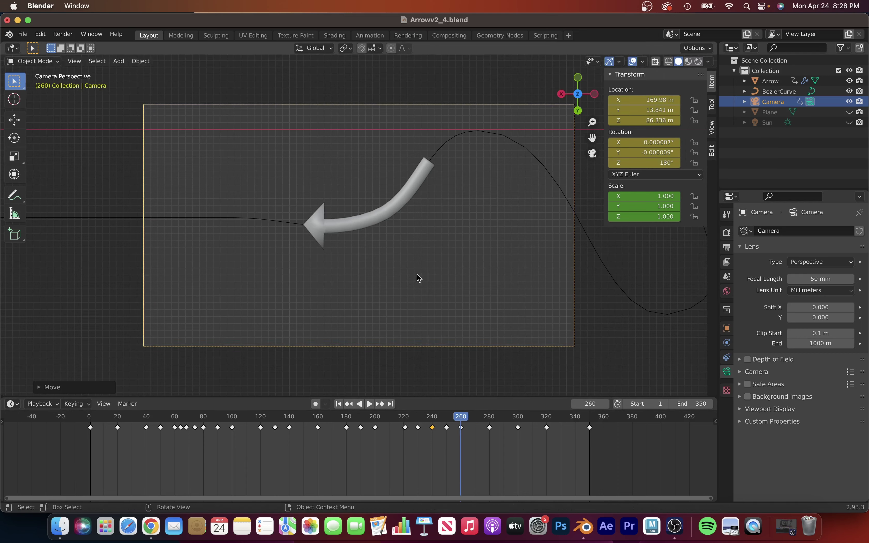
pyautogui.press('g')
pyautogui.click(417, 247)
pyautogui.press('i')
# - Key the camera's location and rotation at frame 338 and play back the animation
pyautogui.moveTo(461, 417); pyautogui.dragTo(572, 417)
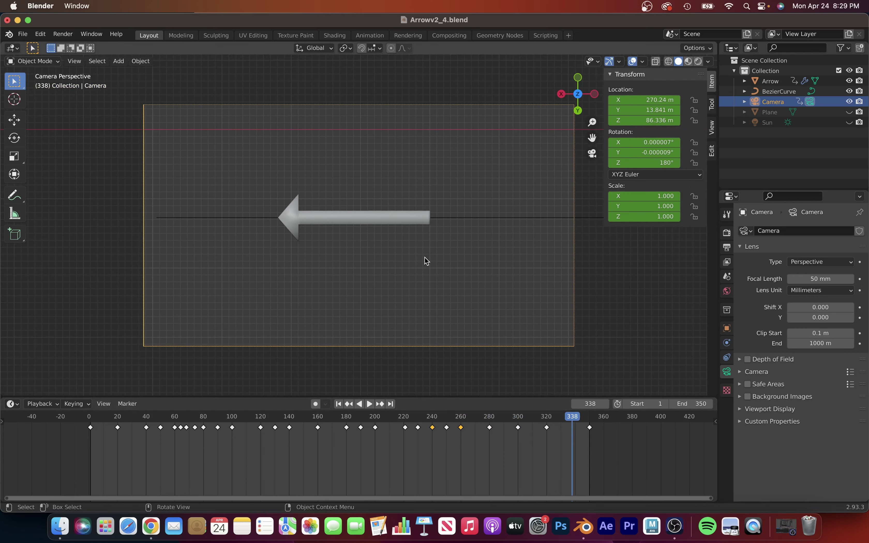
pyautogui.press('i')
pyautogui.click(388, 248)
pyautogui.press('space')
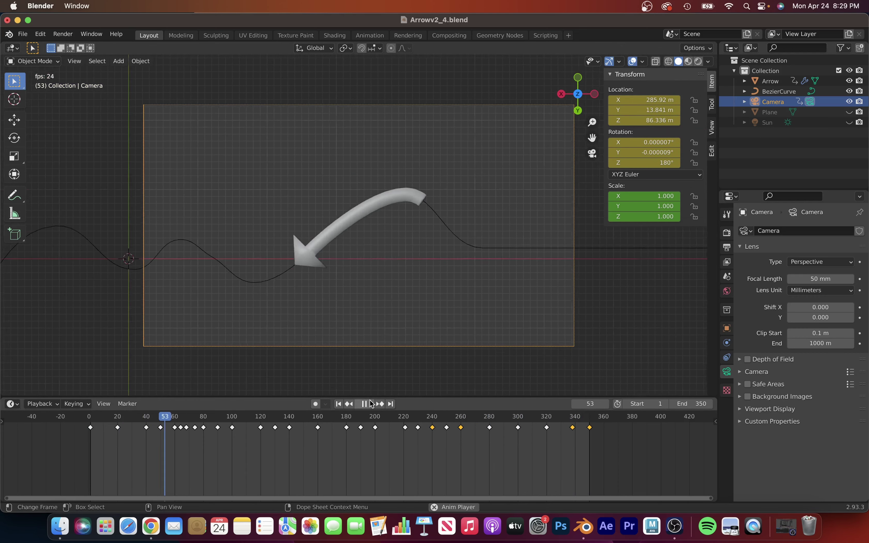
# - Nudge the camera along X at frame 110 and resume playback
pyautogui.press('space')
pyautogui.press('g')
pyautogui.press('x')
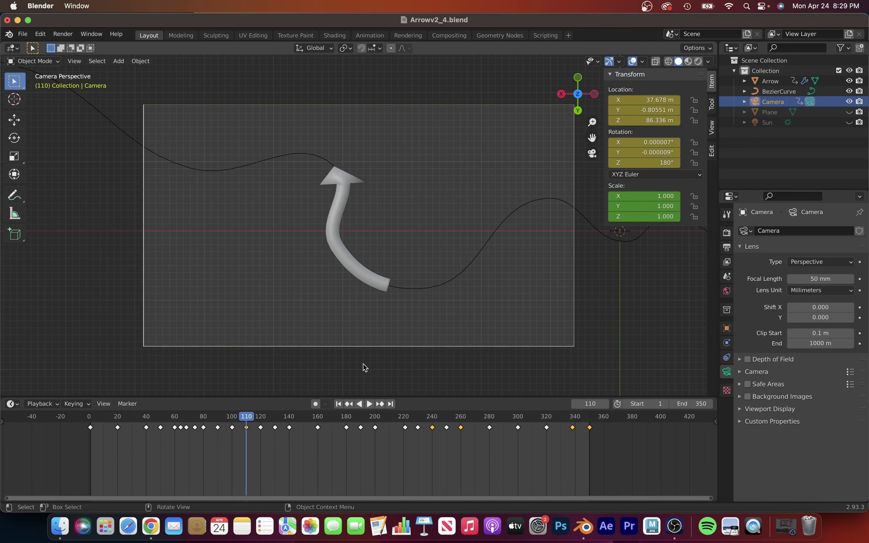
pyautogui.press('space')
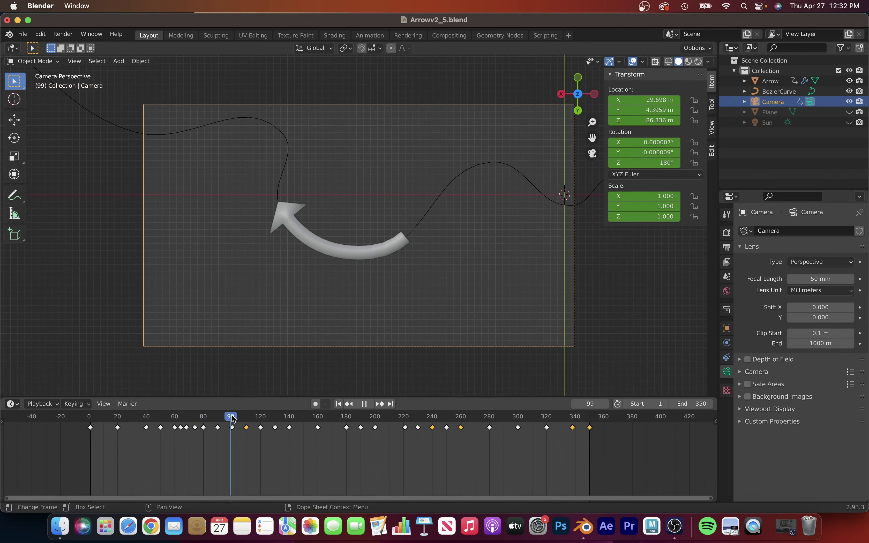
# - Try recentring the camera along Y around frames 100–110, cancelling the moves
pyautogui.press('g')
pyautogui.press('y')
pyautogui.press('Escape')
pyautogui.press('Up')
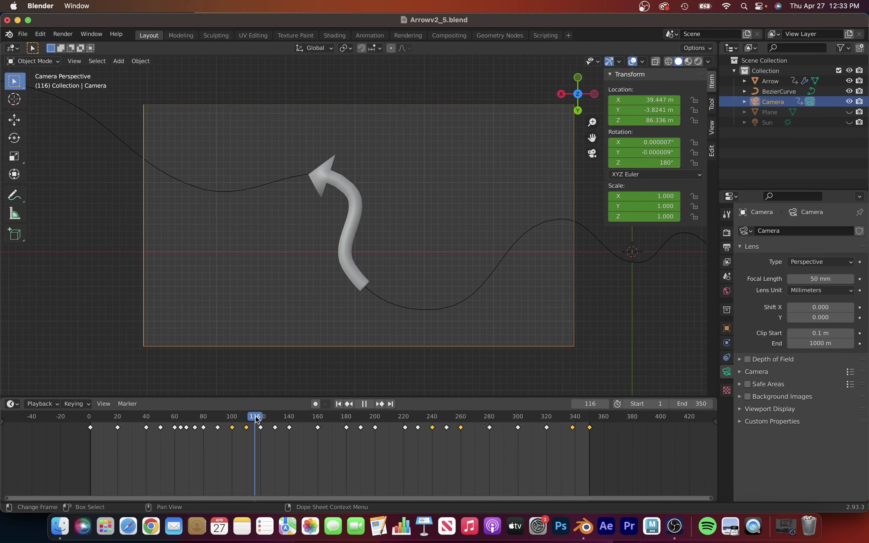
pyautogui.press('g')
pyautogui.press('y')
pyautogui.press('Escape')
# - Shift the camera along X and keyframe it at frame 120
pyautogui.press('Up')
pyautogui.press('g')
pyautogui.press('x')
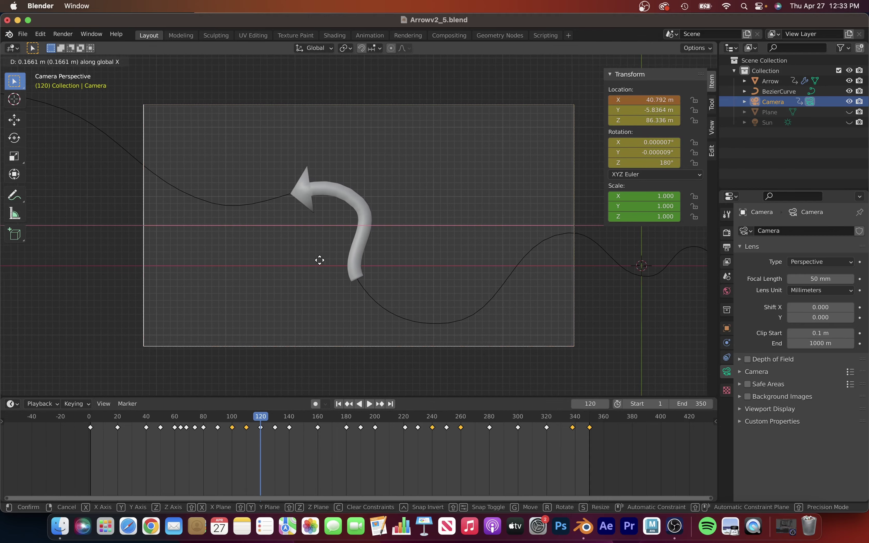
pyautogui.click(202, 248)
pyautogui.press('i')
# - Shift the camera along Y and keyframe it at frame 170
pyautogui.press('Up')
pyautogui.press('Up')
pyautogui.press('Up')
pyautogui.press('Up')
pyautogui.press('Up')
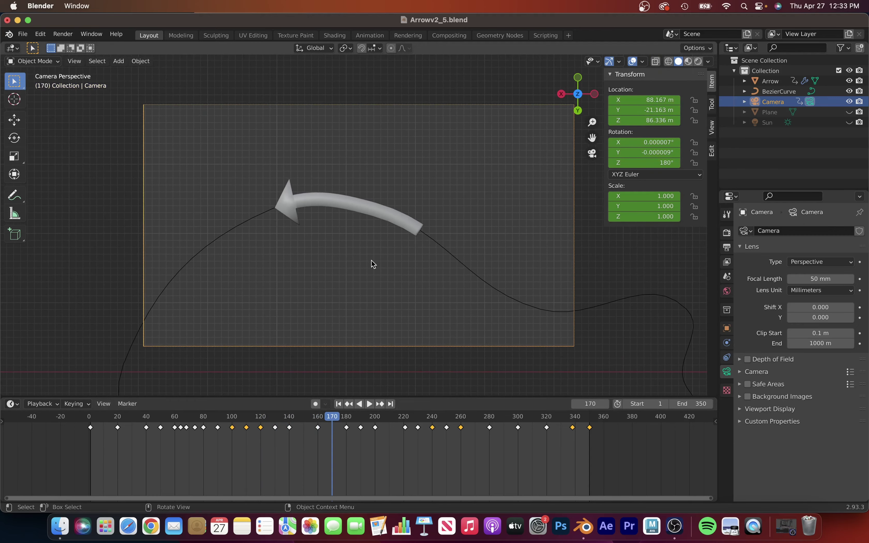
pyautogui.press('g')
pyautogui.press('y')
pyautogui.click(416, 114)
pyautogui.press('i')
# - Recentre the camera along X and keyframe it at frames 230 and 250
pyautogui.click(345, 418)
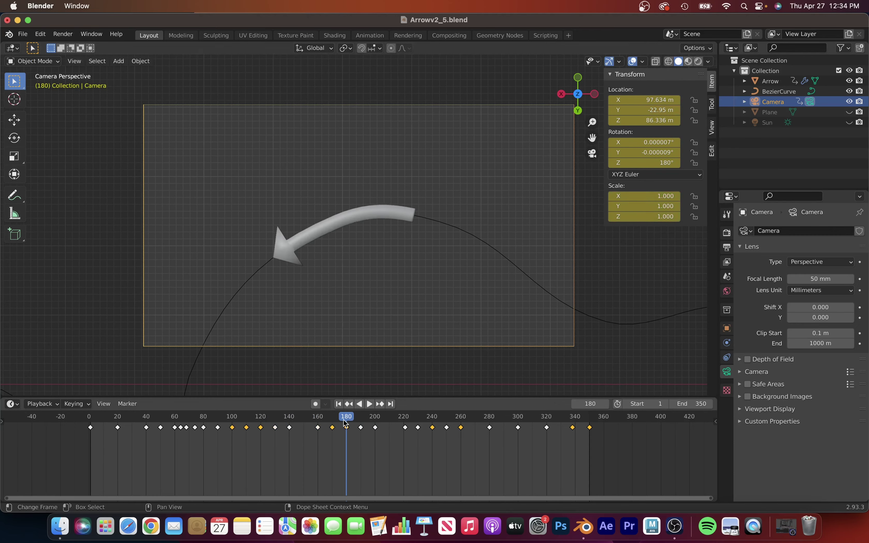
pyautogui.press('g')
pyautogui.press('x')
pyautogui.click(413, 187)
pyautogui.press('i')
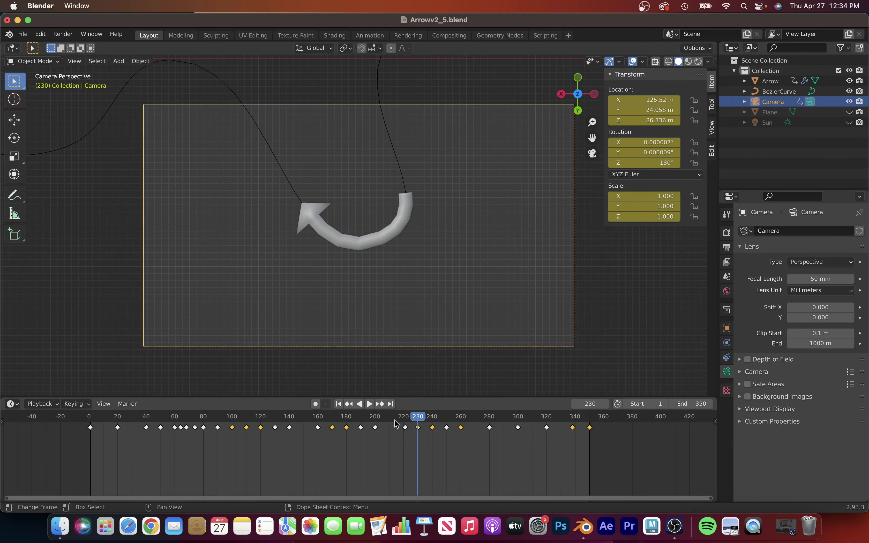
pyautogui.press('Up')
pyautogui.press('Up')
pyautogui.press('i')
pyautogui.click(462, 420)
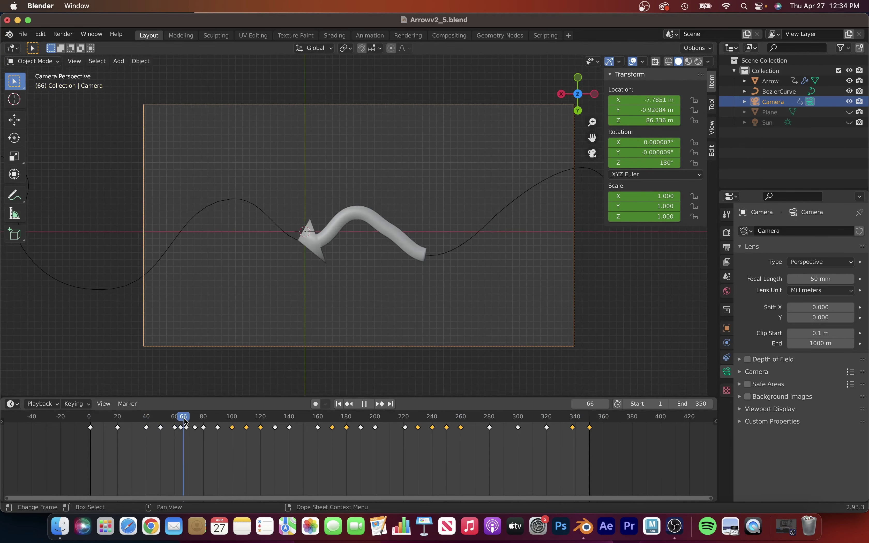
# - Recentre the camera along X and keyframe it at frame 84
pyautogui.press('space')
pyautogui.press('g')
pyautogui.press('x')
pyautogui.press('Escape')
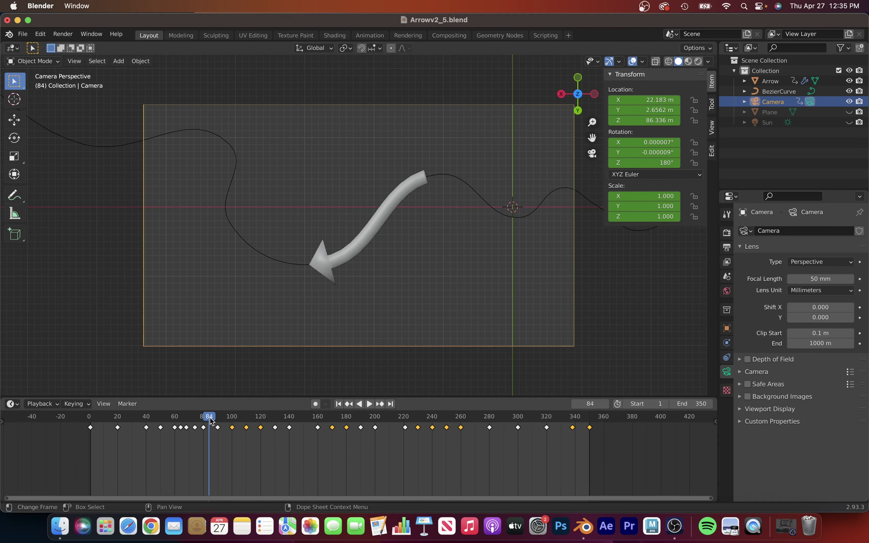
pyautogui.press('g')
pyautogui.press('x')
pyautogui.click(409, 232)
pyautogui.press('i')
pyautogui.press('space')
# - Key the camera's location and rotation around frames 95–115 and recentre it
pyautogui.press('space')
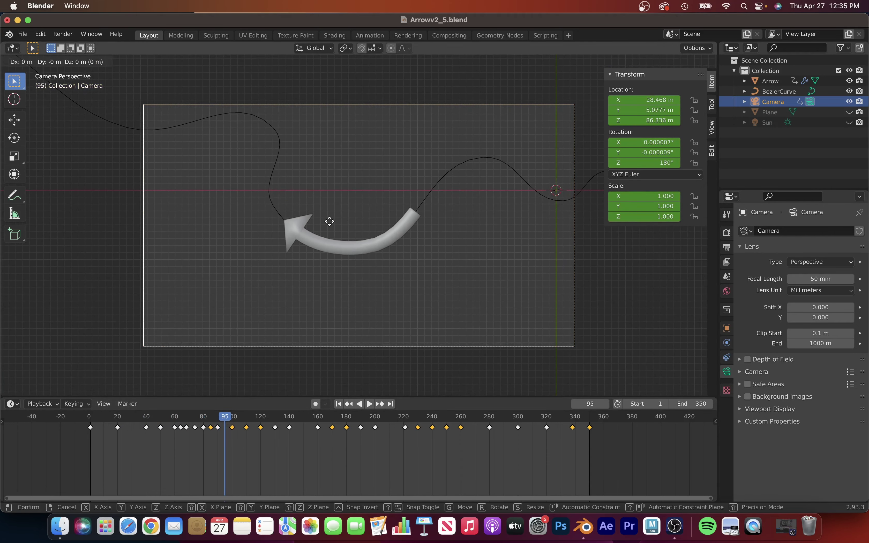
pyautogui.moveTo(237, 422); pyautogui.dragTo(254, 423)
pyautogui.press('space')
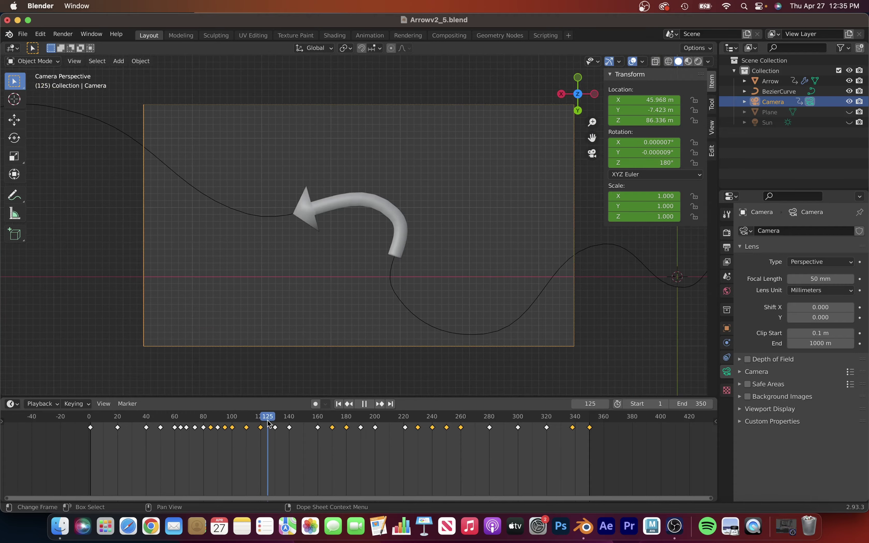
pyautogui.press('i')
pyautogui.click(402, 237)
pyautogui.press('g')
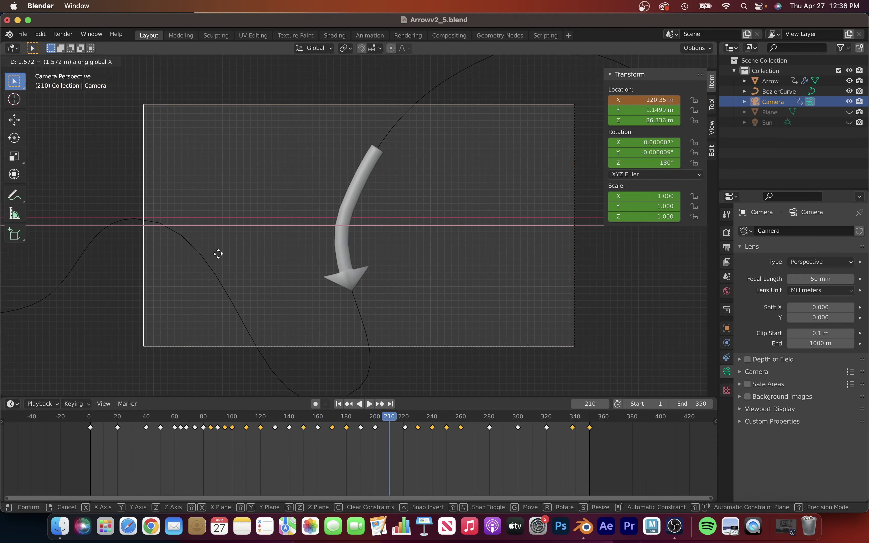
pyautogui.click(217, 254)
# - Key the camera's location and rotation at frame 270, then play the animation
pyautogui.moveTo(390, 417); pyautogui.dragTo(475, 417)
pyautogui.press('i')
pyautogui.click(651, 268)
pyautogui.press('space')
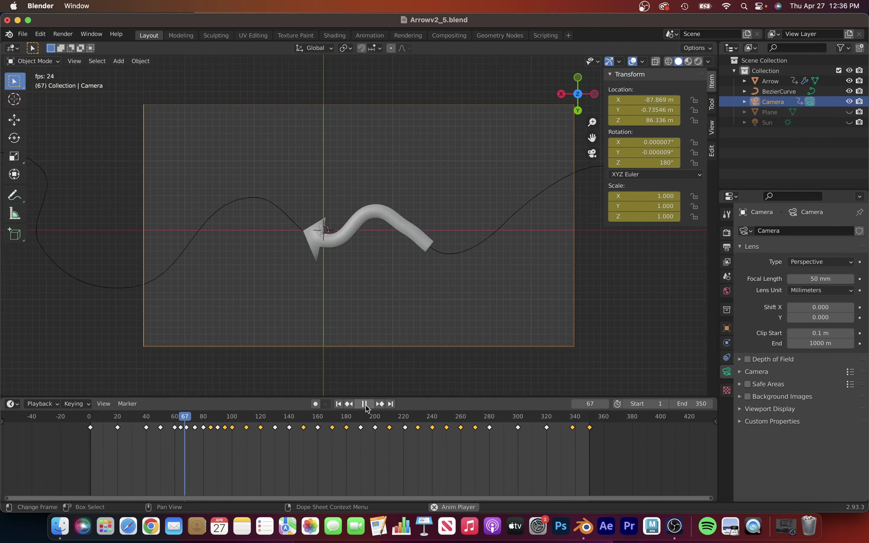
# - Recentre the camera on the arrow and keyframe it at frame 30
pyautogui.press('space')
pyautogui.click(143, 414)
pyautogui.press('g')
pyautogui.click(252, 324)
pyautogui.press('i')
pyautogui.press('space')
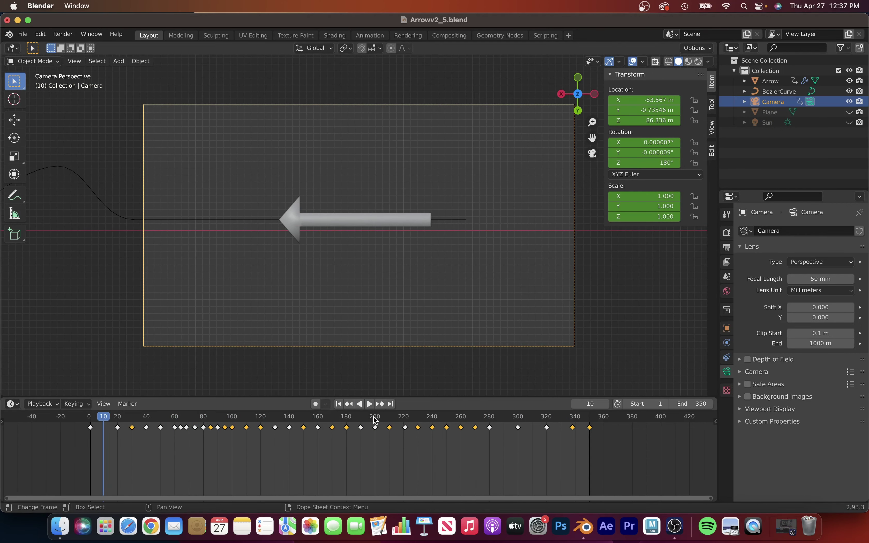
# - Recentre the camera and keyframe it at frame 55
pyautogui.press('space')
pyautogui.press('g')
pyautogui.click(406, 274)
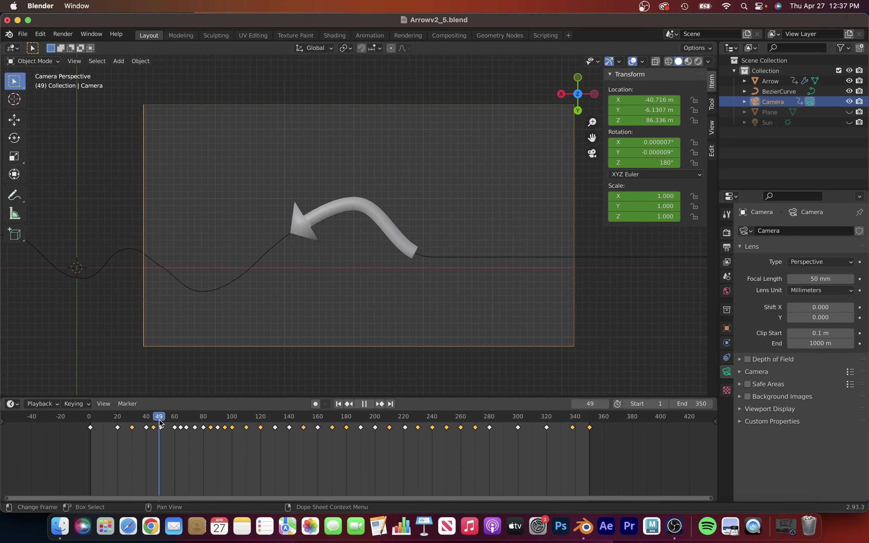
pyautogui.press('i')
pyautogui.press('space')
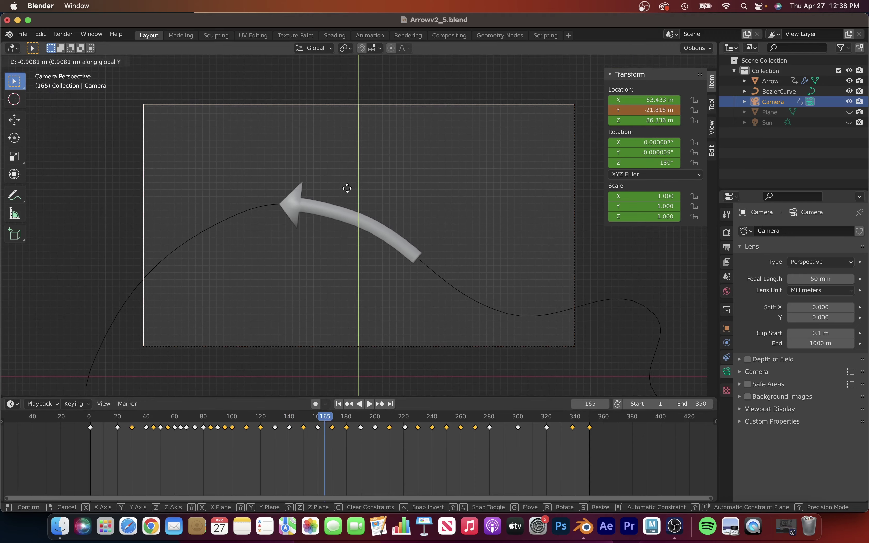
# - Key the camera's location and rotation around frame 156, then at frame 195
pyautogui.moveTo(331, 425); pyautogui.dragTo(313, 418)
pyautogui.press('i')
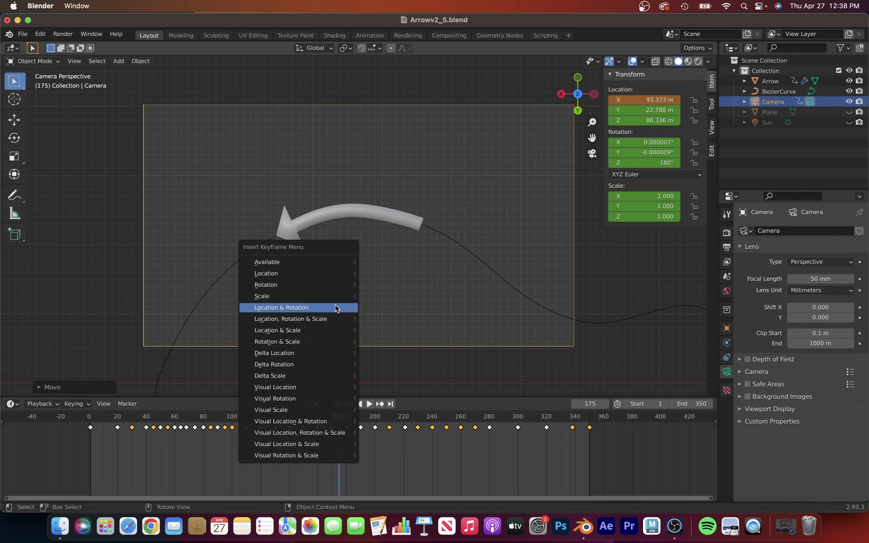
pyautogui.click(340, 307)
pyautogui.press('space')
pyautogui.press('i')
pyautogui.press('space')
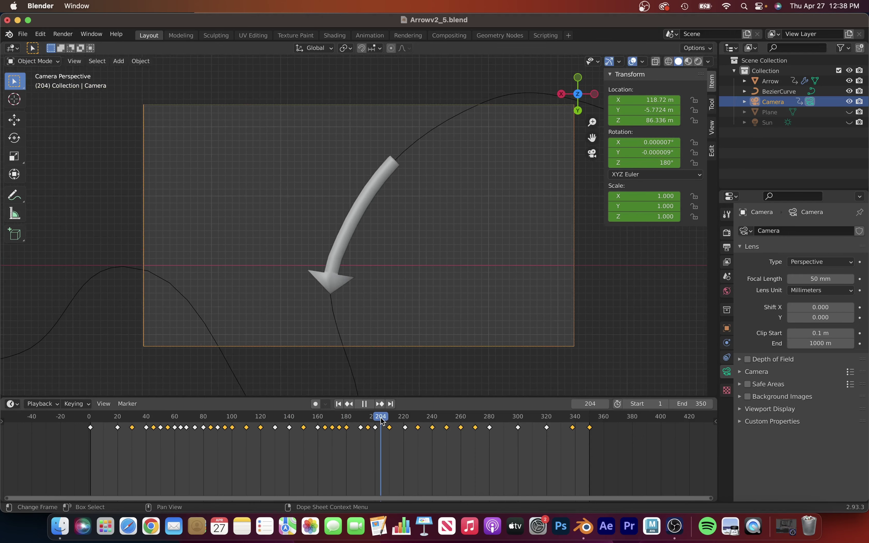
# - Shift the camera along Y and keyframe it at frame 215
pyautogui.press('Left')
pyautogui.press('g')
pyautogui.press('y')
pyautogui.click(419, 152)
pyautogui.press('i')
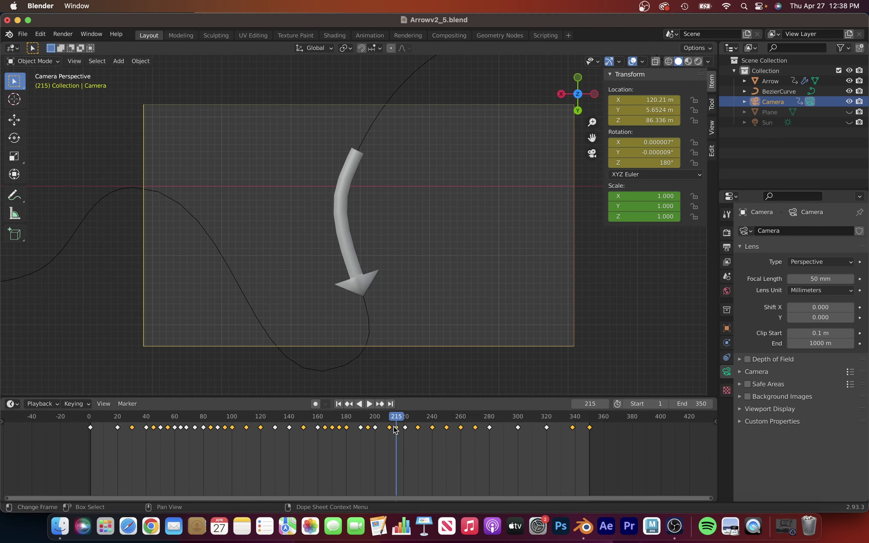
# - Shift the camera along Y over the arrow and keyframe it at frame 245
pyautogui.press('space')
pyautogui.press('g')
pyautogui.press('y')
pyautogui.click(446, 198)
pyautogui.click(438, 458)
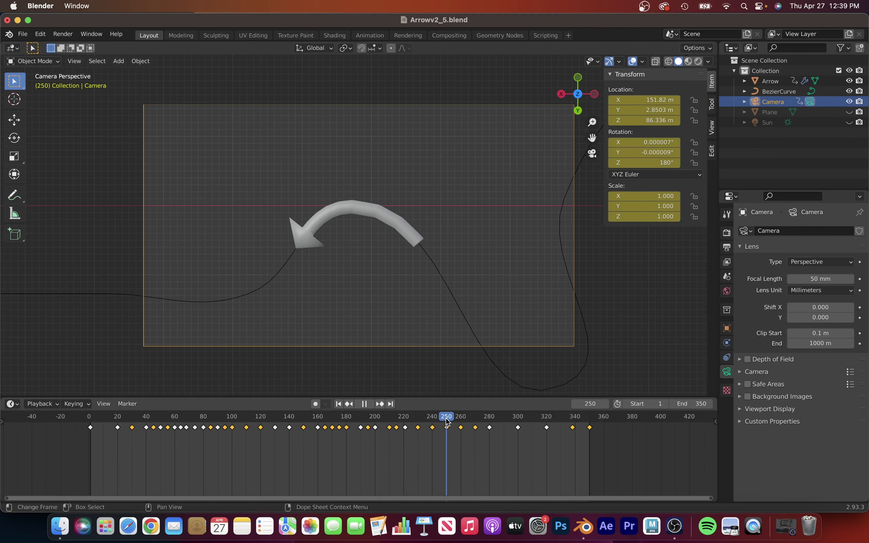
pyautogui.press('g')
pyautogui.press('y')
pyautogui.click(454, 120)
pyautogui.press('i')
# - Recentre the camera on the arrow and keyframe it at frame 255
pyautogui.click(453, 457)
pyautogui.press('g')
pyautogui.press('y')
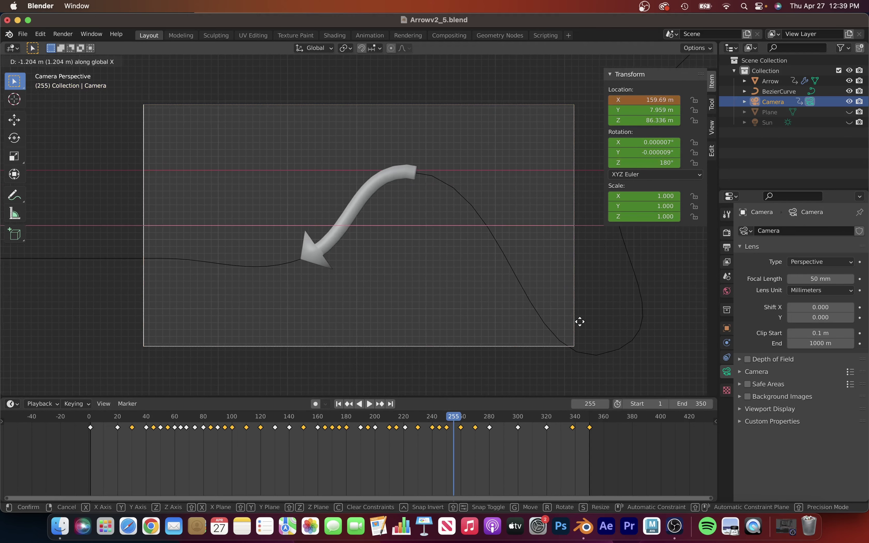
pyautogui.click(578, 320)
pyautogui.press('g')
pyautogui.press('y')
pyautogui.click(607, 235)
pyautogui.press('i')
# - Replay the animation from frame 1 to review the camera motion
pyautogui.press('space')
pyautogui.click(431, 419)
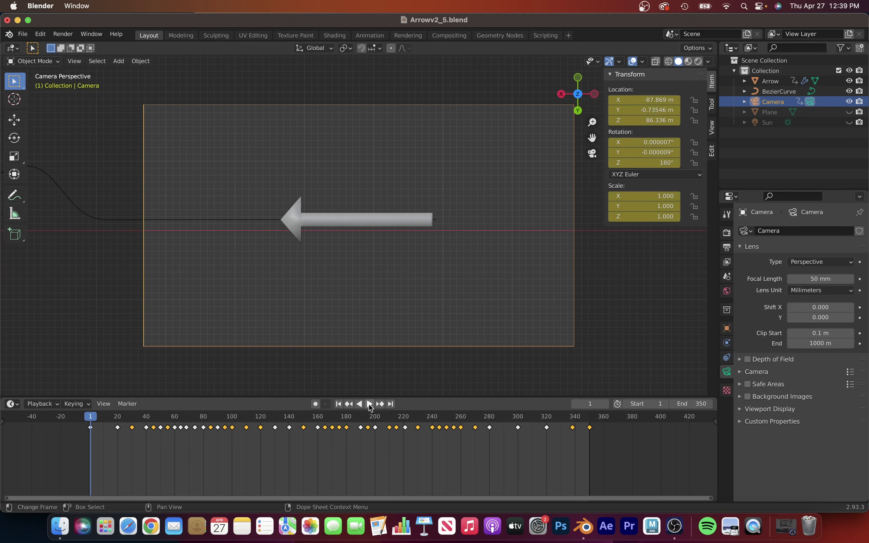
pyautogui.click(369, 403)
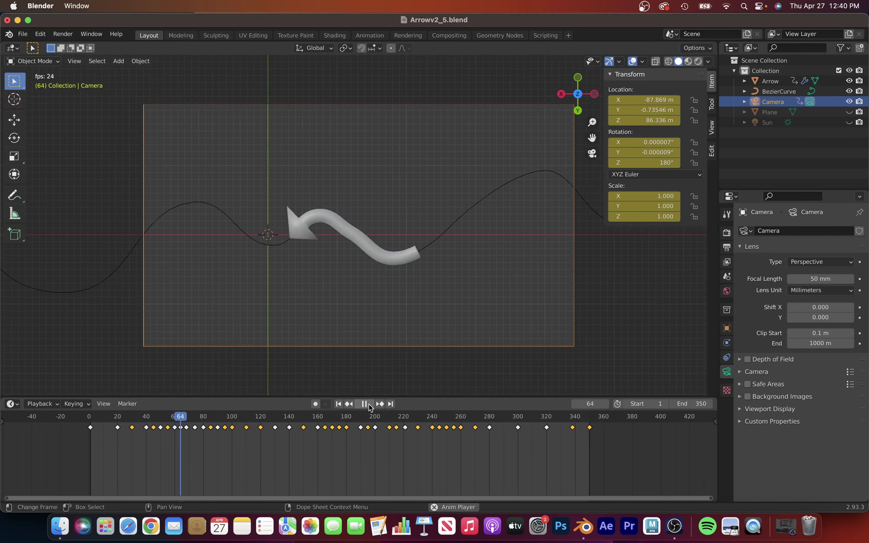
pyautogui.moveTo(245, 421)
pyautogui.mouseDown()
pyautogui.moveTo(210, 419)
pyautogui.moveTo(354, 444)
pyautogui.mouseUp()
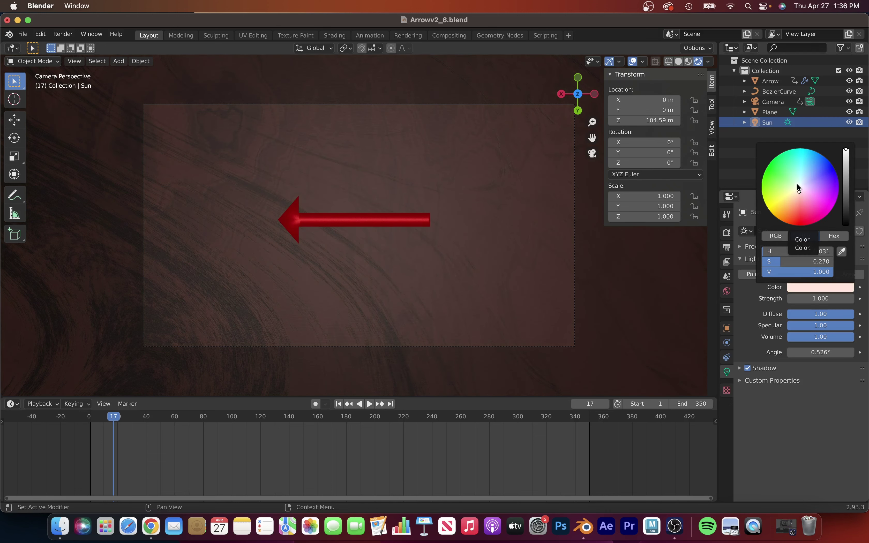
# - Make the sun light white, briefly trying a spot type before keeping it a sun
pyautogui.click(798, 188)
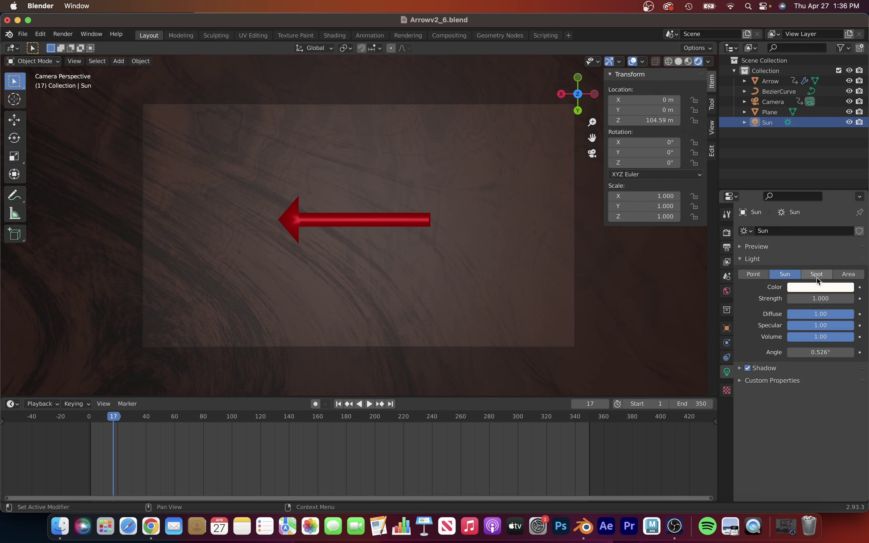
pyautogui.click(817, 276)
pyautogui.click(779, 273)
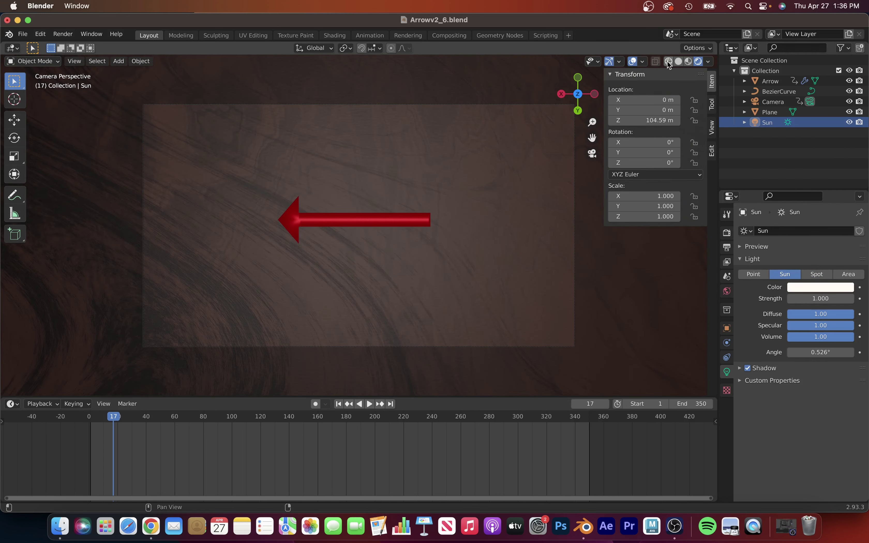
pyautogui.click(679, 61)
pyautogui.press('KP_0')
# - Scale the plane along Y from the top view and preview the camera framing
pyautogui.click(556, 206)
pyautogui.press('KP_7')
pyautogui.press('s')
pyautogui.press('y')
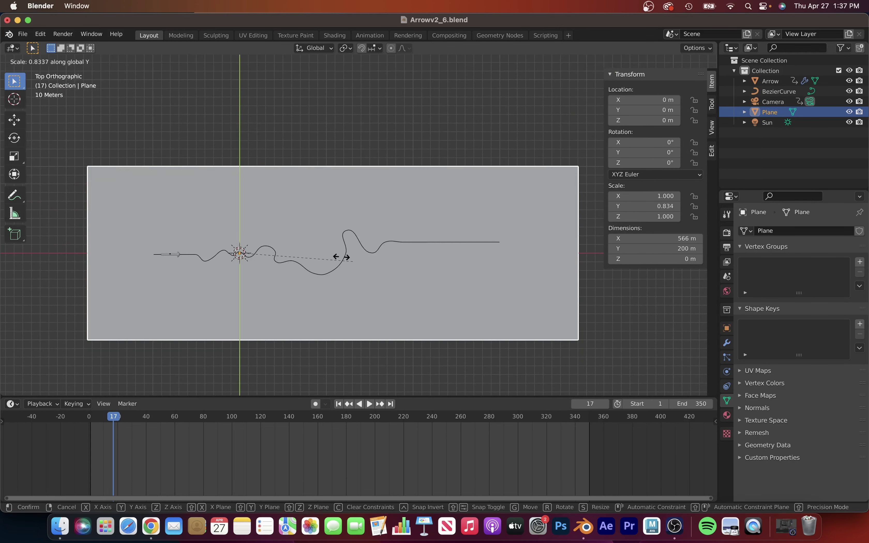
pyautogui.click(306, 237)
pyautogui.press('KP_0')
pyautogui.click(370, 403)
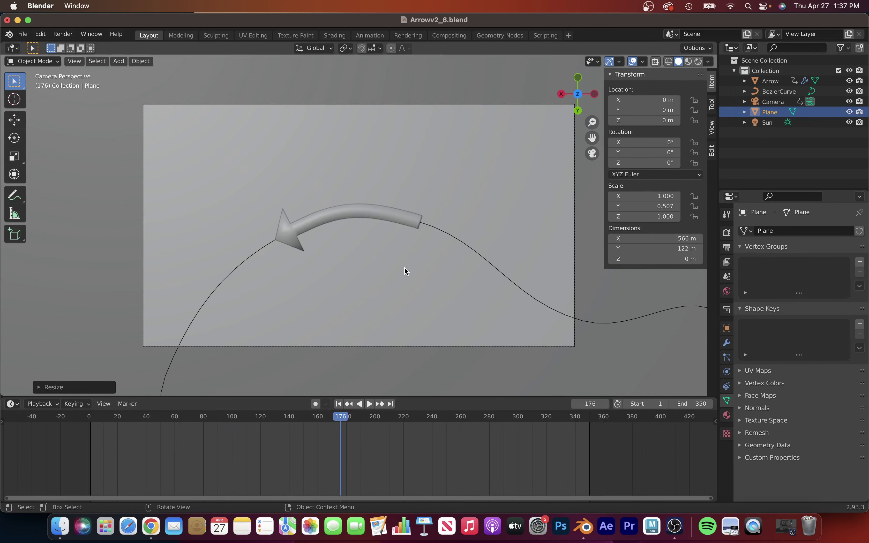
pyautogui.press('KP_7')
# - Rescale the plane and shift it along X to 14.909 m
pyautogui.press('s')
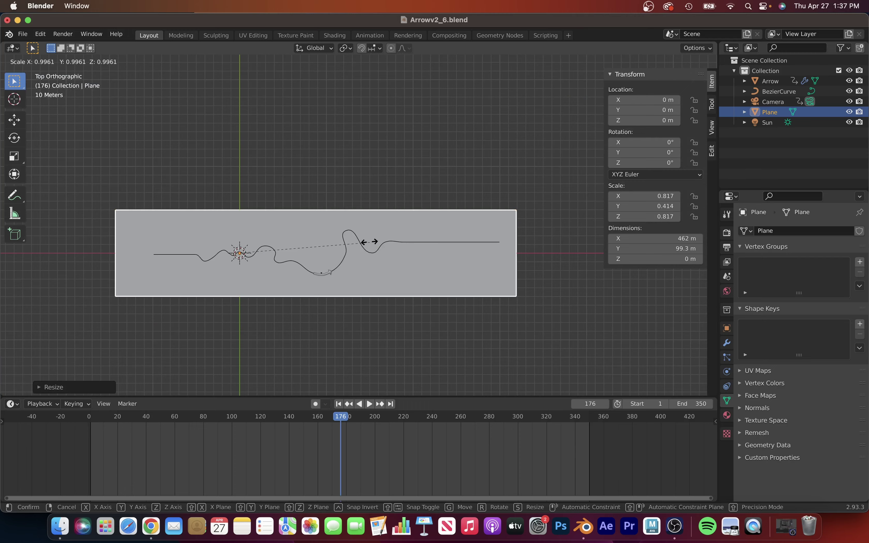
pyautogui.click(366, 242)
pyautogui.press('KP_0')
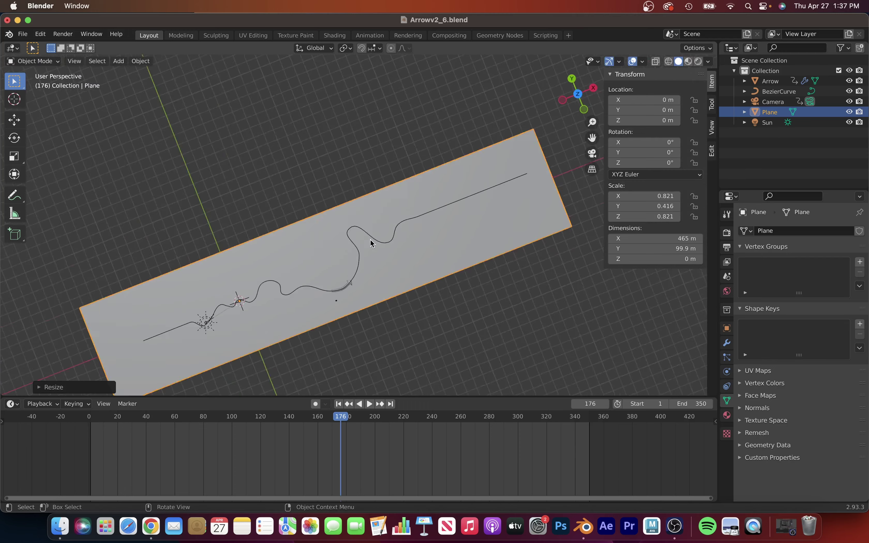
pyautogui.press('KP_7')
pyautogui.press('g')
pyautogui.click(455, 304)
pyautogui.press('KP_0')
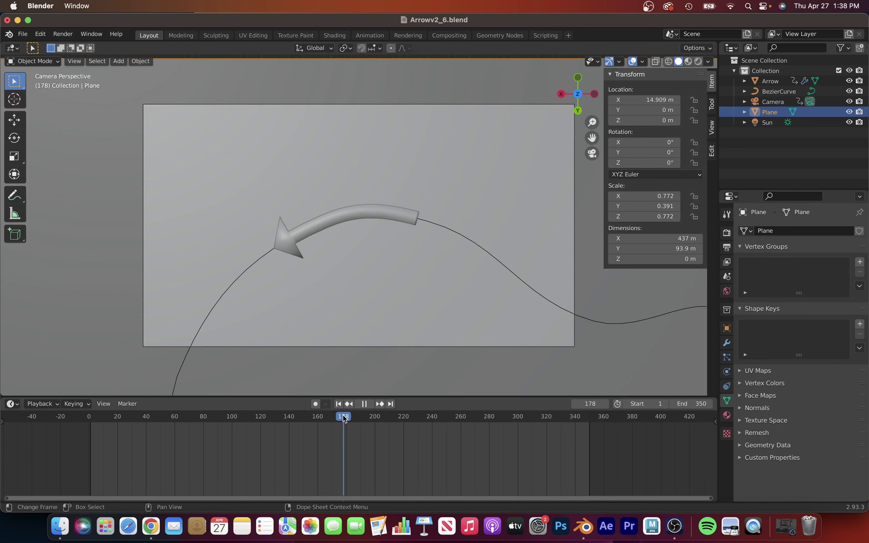
# - Narrow the plane to a Y scale of 0.349 and check the arrow's path
pyautogui.press('s')
pyautogui.press('y')
pyautogui.click(426, 316)
pyautogui.hotkey('shift', 'Right')
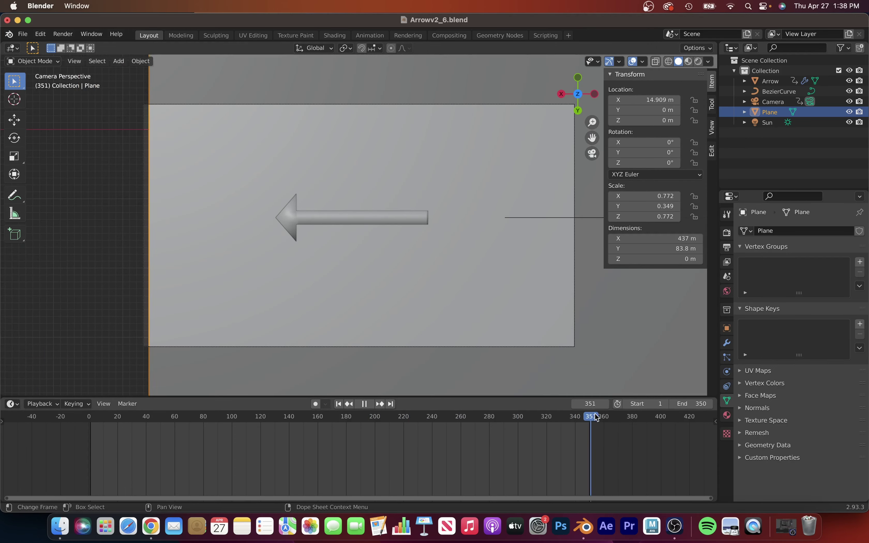
pyautogui.press('s')
pyautogui.press('x')
pyautogui.click(502, 310)
# - Scale the plane to X 0.776 and preview through the camera in rendered shading
pyautogui.hotkey('shift', 'Left')
pyautogui.press('KP_7')
pyautogui.press('space')
pyautogui.press('Escape')
pyautogui.press('KP_0')
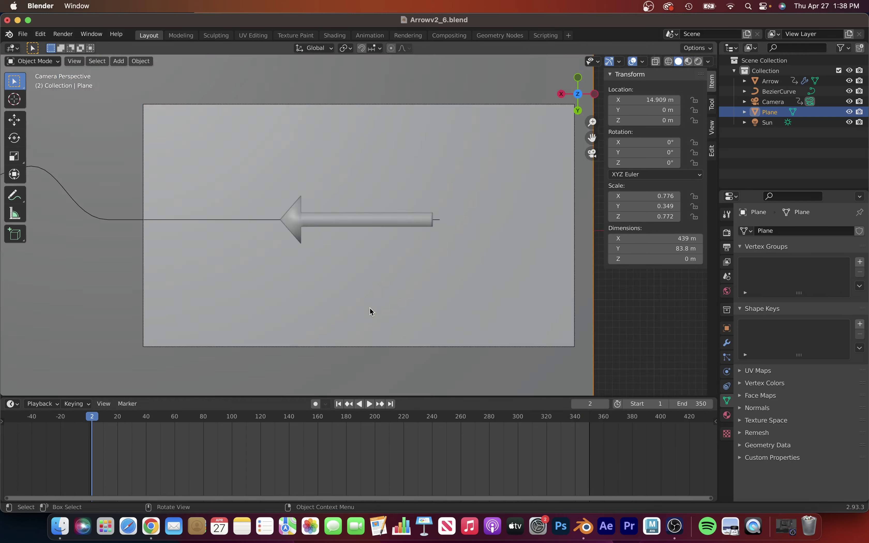
pyautogui.click(699, 61)
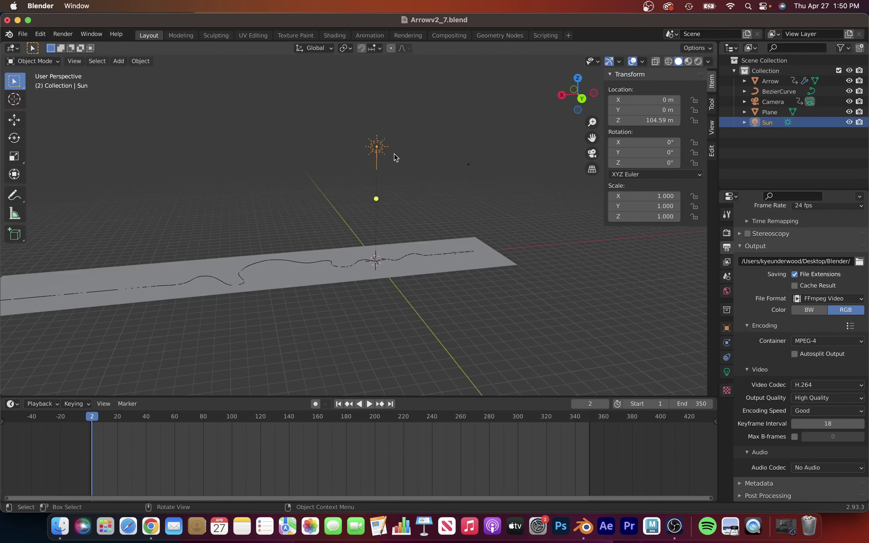
# - Move the sun along X, then add Sun.001 and position it along Z
pyautogui.press('g')
pyautogui.press('x')
pyautogui.click(584, 159)
pyautogui.click(119, 61)
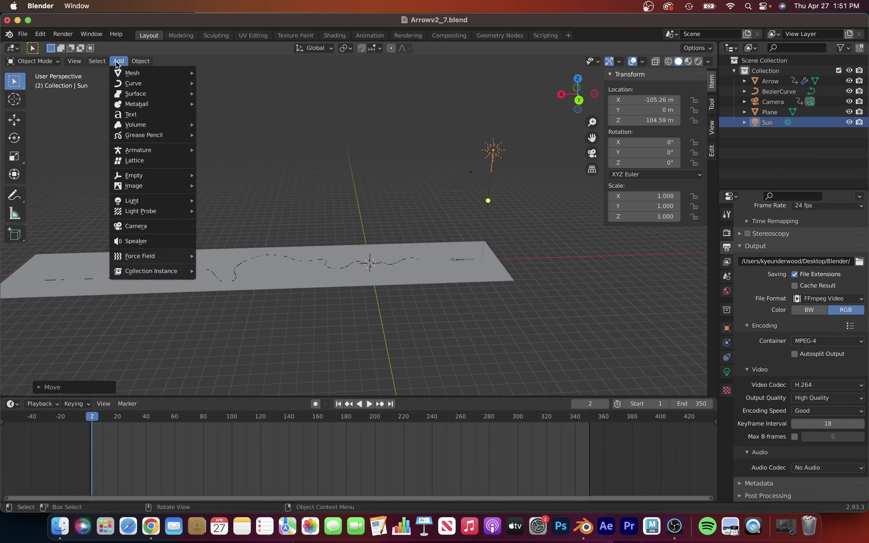
pyautogui.click(216, 210)
pyautogui.press('g')
pyautogui.press('z')
pyautogui.click(446, 181)
# - Add Sun.002 and Sun.003 and place them above the plane
pyautogui.hotkey('shift', 'd')
pyautogui.click(491, 146)
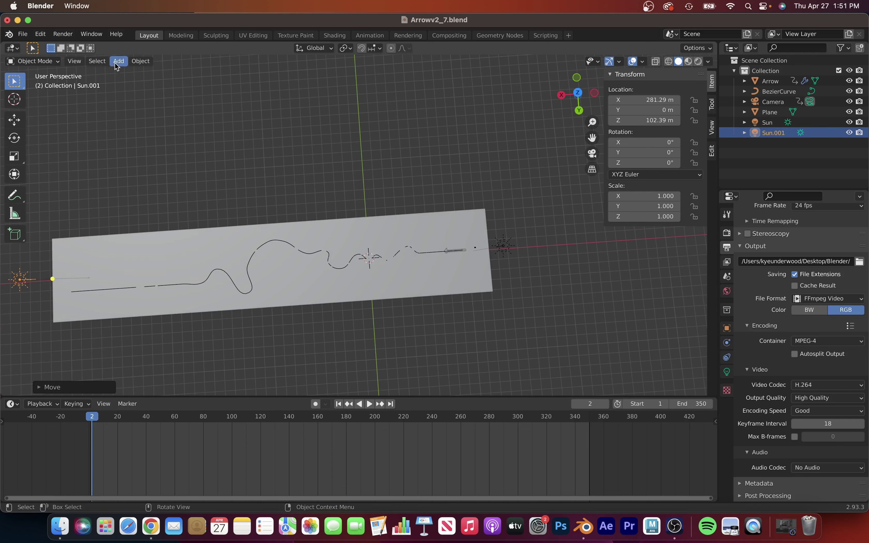
pyautogui.moveTo(490, 145); pyautogui.dragTo(252, 135, button='middle')
pyautogui.press('g')
pyautogui.click(433, 307)
pyautogui.click(119, 61)
pyautogui.click(216, 225)
pyautogui.press('g')
pyautogui.press('z')
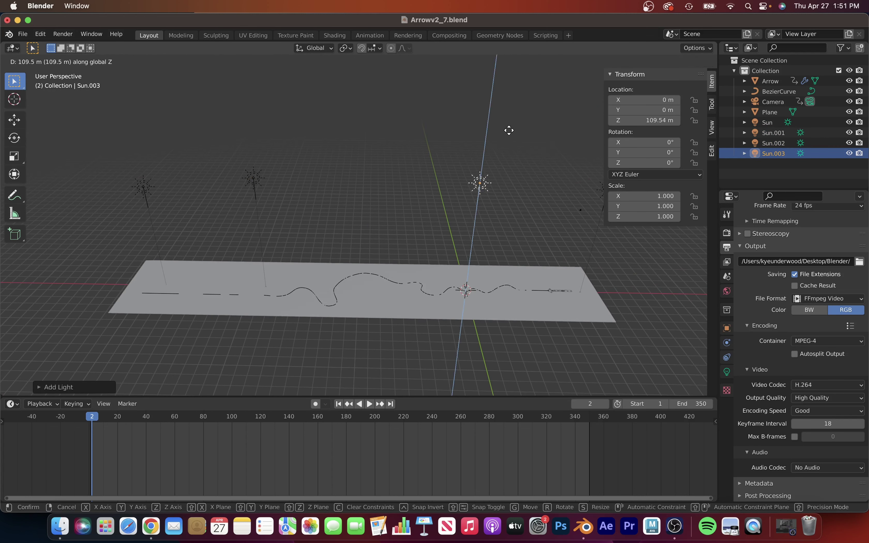
pyautogui.click(369, 169)
# - Raise Sun.004 to 114.15 m, preview frame 81, and adjust its light settings
pyautogui.press('g')
pyautogui.press('z')
pyautogui.click(450, 143)
pyautogui.press('KP_0')
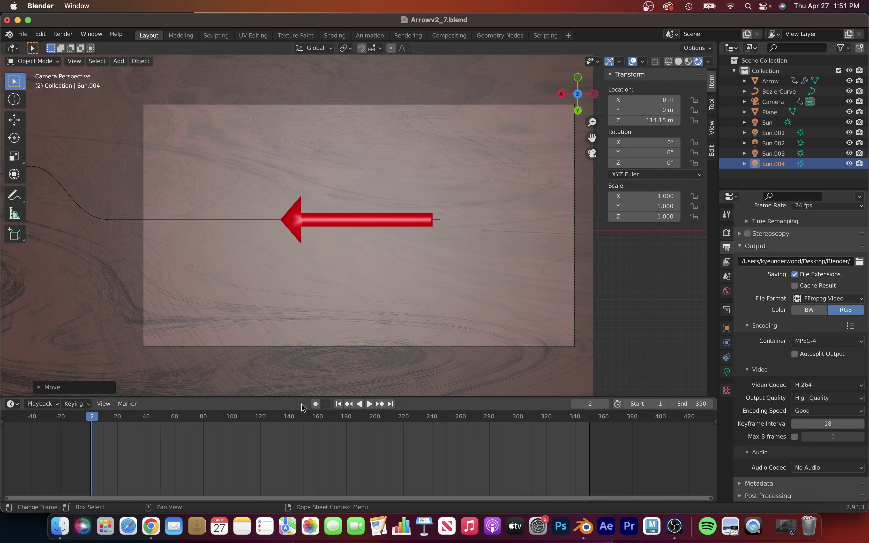
pyautogui.moveTo(92, 417); pyautogui.dragTo(205, 417)
pyautogui.click(726, 373)
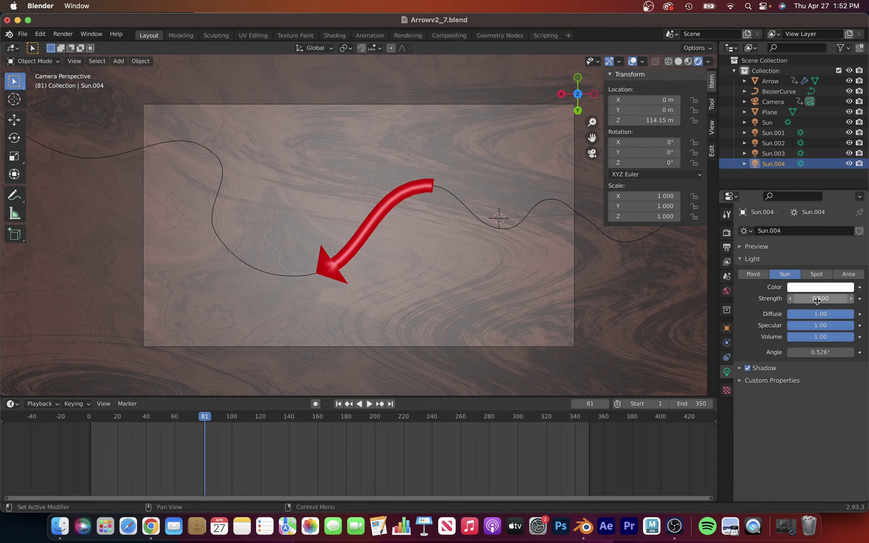
pyautogui.press('z')
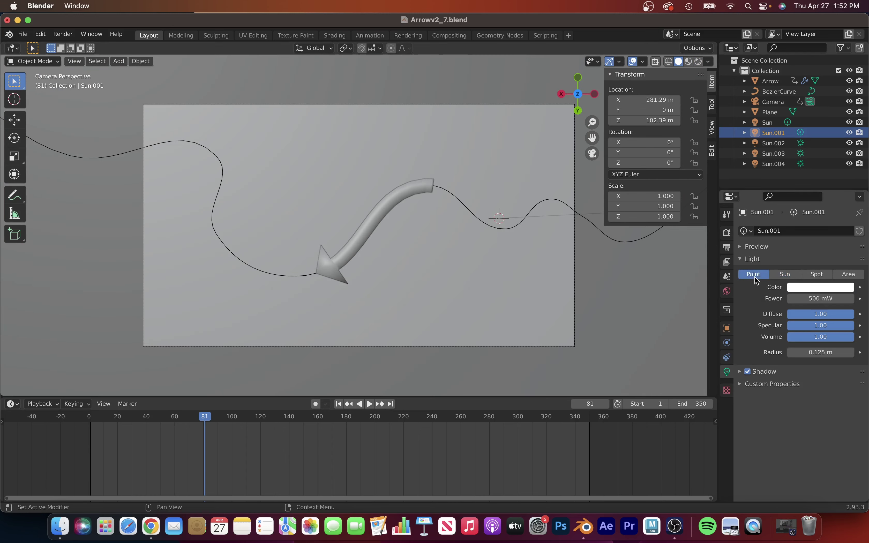
pyautogui.click(775, 164)
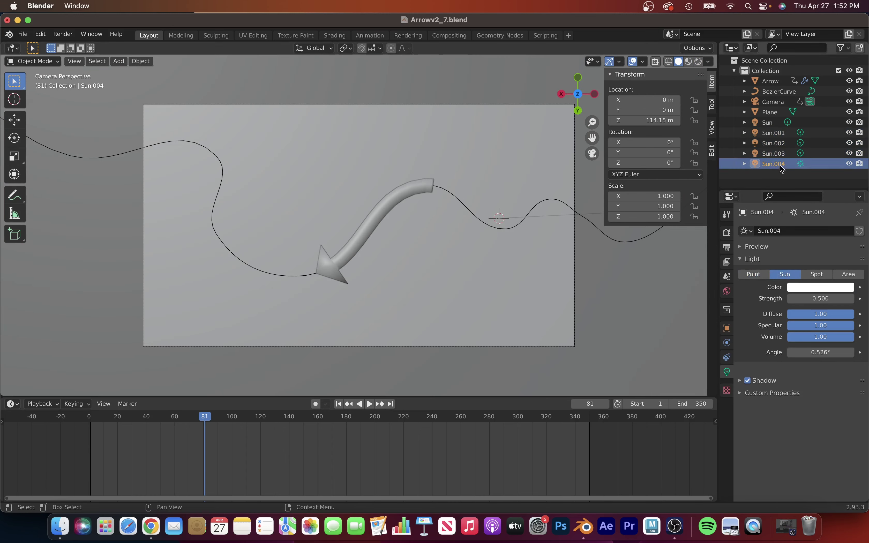
pyautogui.click(849, 274)
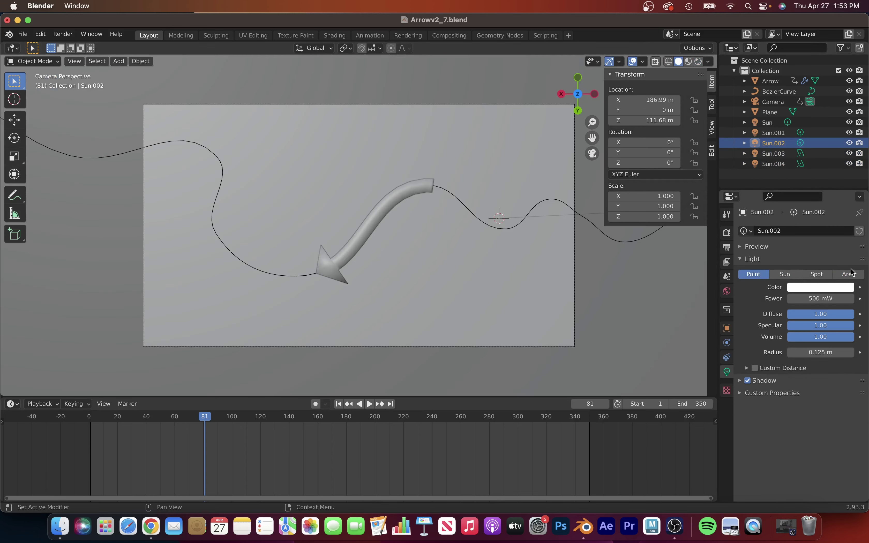
# - Set the original Sun light's power to 1000 and review from the first frame
pyautogui.click(767, 123)
pyautogui.doubleClick(814, 299)
pyautogui.write('1000')
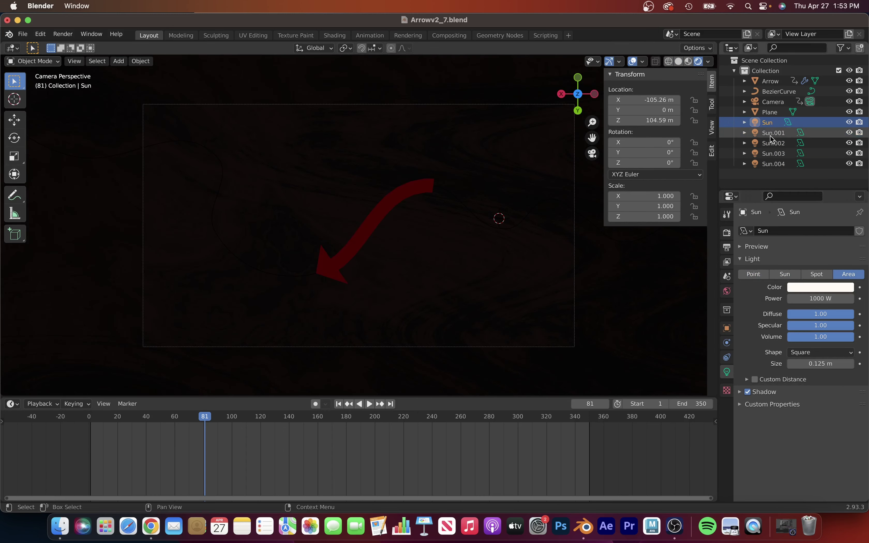
pyautogui.hotkey('shift', 'Left')
pyautogui.moveTo(559, 242); pyautogui.dragTo(282, 189, button='middle')
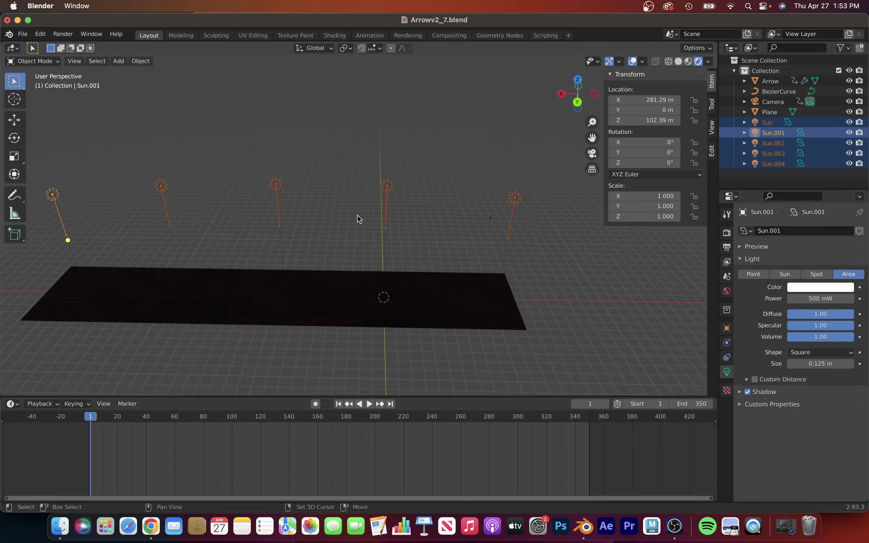
pyautogui.hotkey('ctrl', 'z')
pyautogui.press('KP_0')
# - Turn Sun.001 back into a sun light and try strength values, undoing trial changes
pyautogui.click(780, 275)
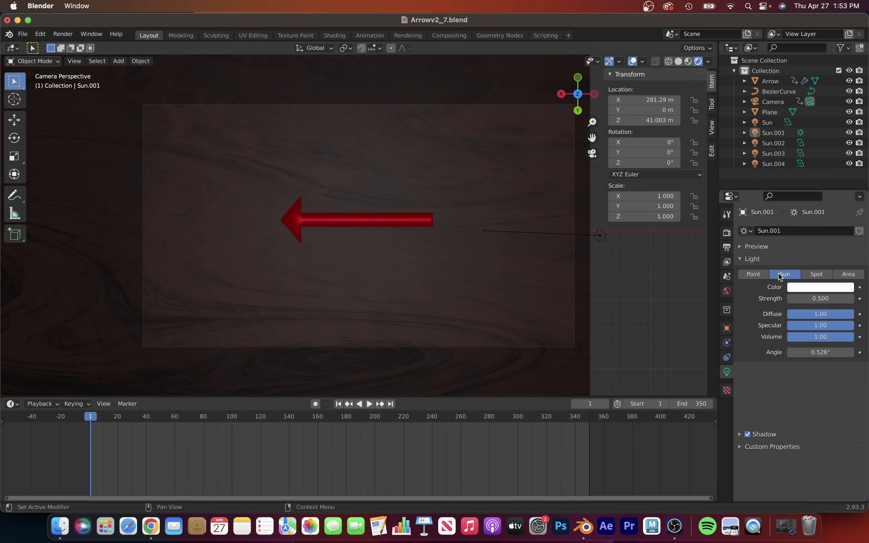
pyautogui.hotkey('ctrl', 'z')
pyautogui.hotkey('ctrl', 'z')
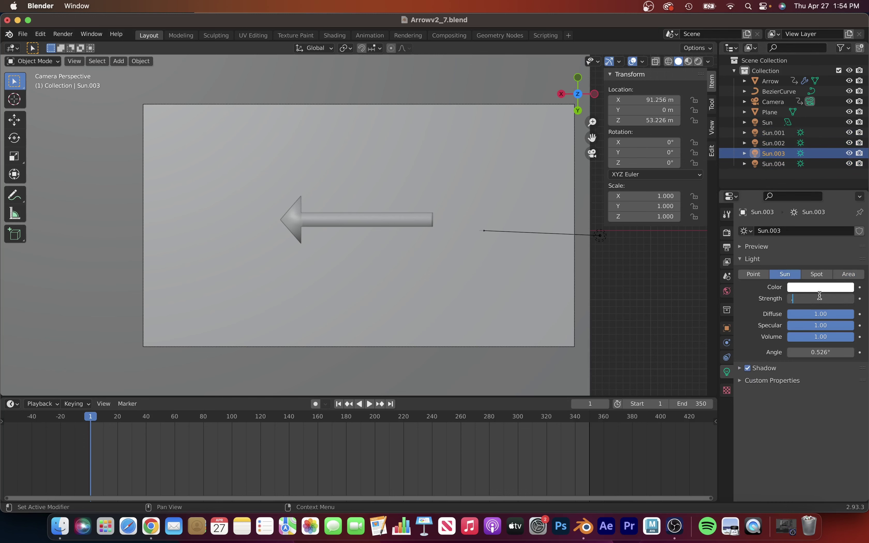
pyautogui.write('5')
pyautogui.press('Return')
pyautogui.hotkey('ctrl', 'z')
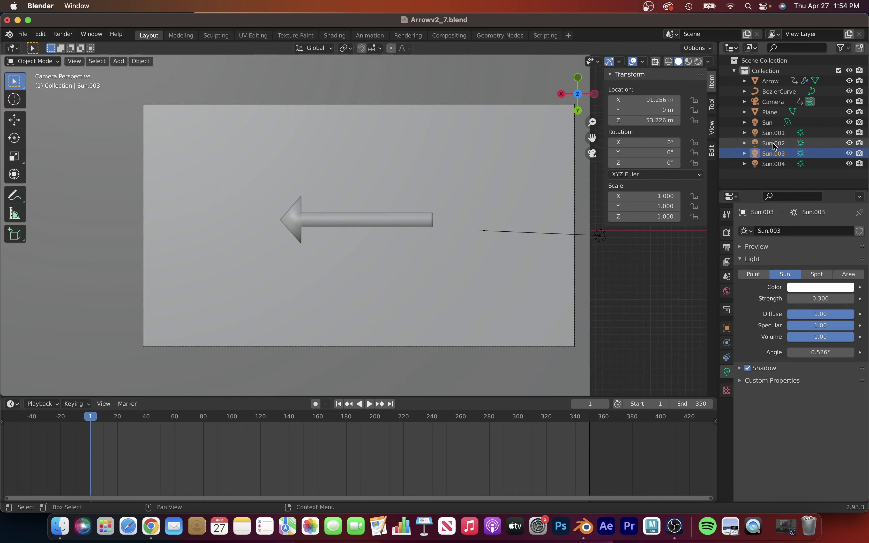
pyautogui.hotkey('ctrl', 'z')
pyautogui.hotkey('ctrl', 'z')
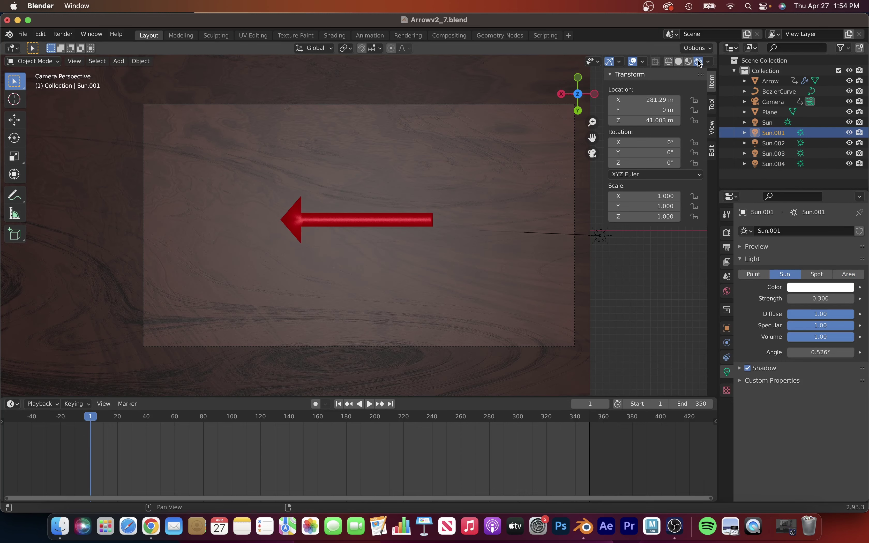
pyautogui.hotkey('ctrl', 'z')
pyautogui.hotkey('ctrl', 'z')
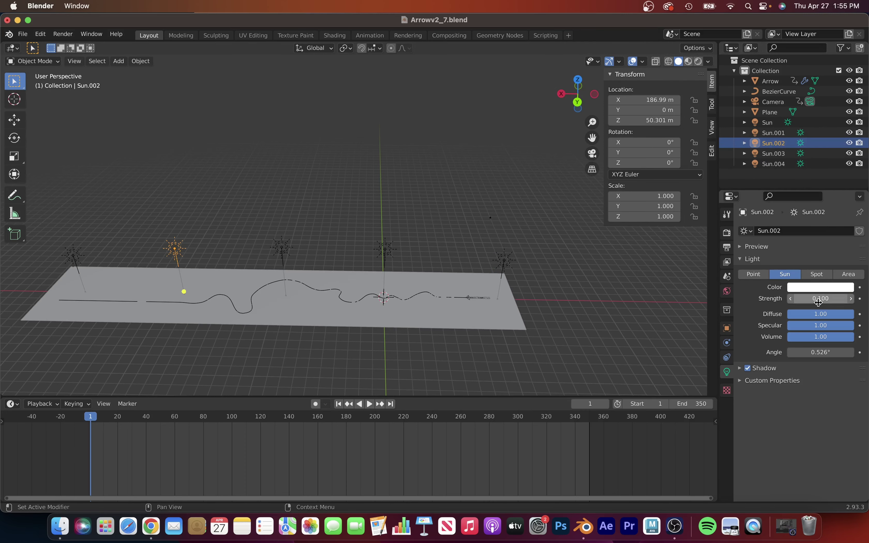
# - Lower the light strength to 0.150 and check the rendered arrow at frame 241
pyautogui.click(768, 164)
pyautogui.press('KP_0')
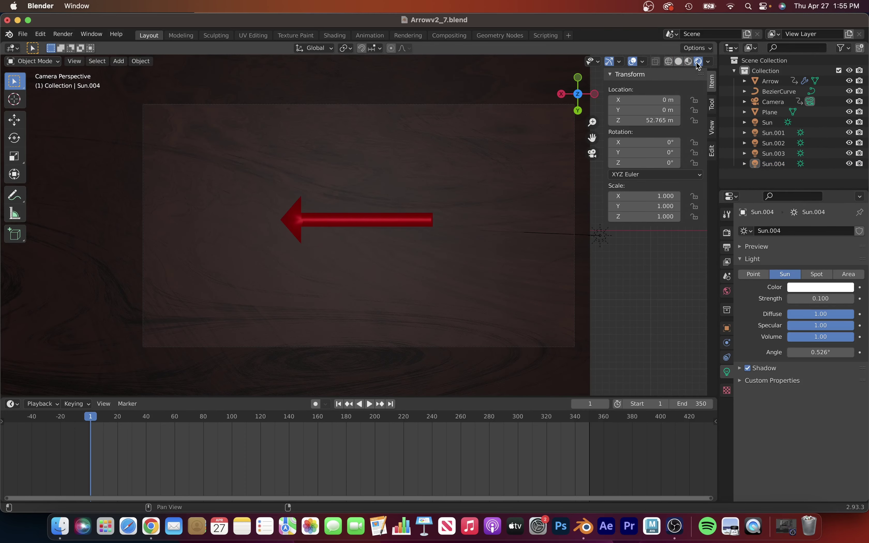
pyautogui.click(357, 417)
pyautogui.click(812, 299)
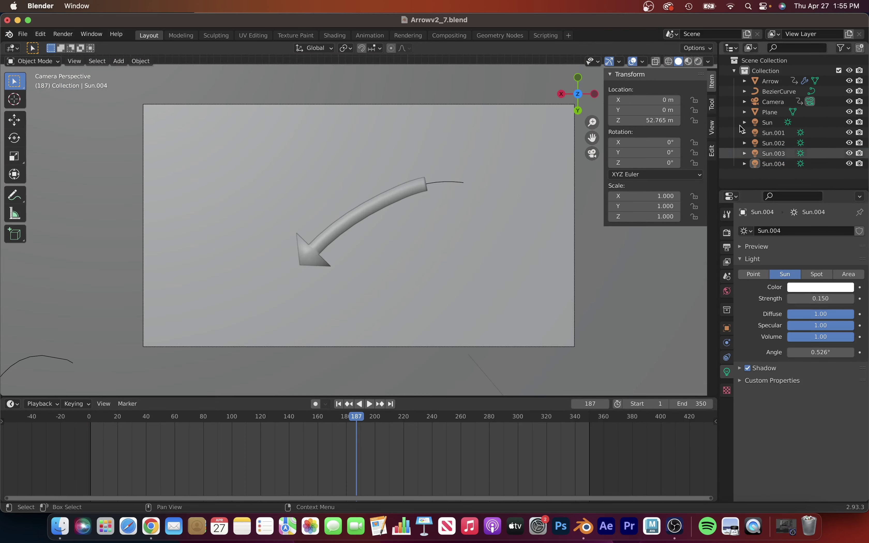
pyautogui.hotkey('ctrl', 'z')
pyautogui.click(827, 298)
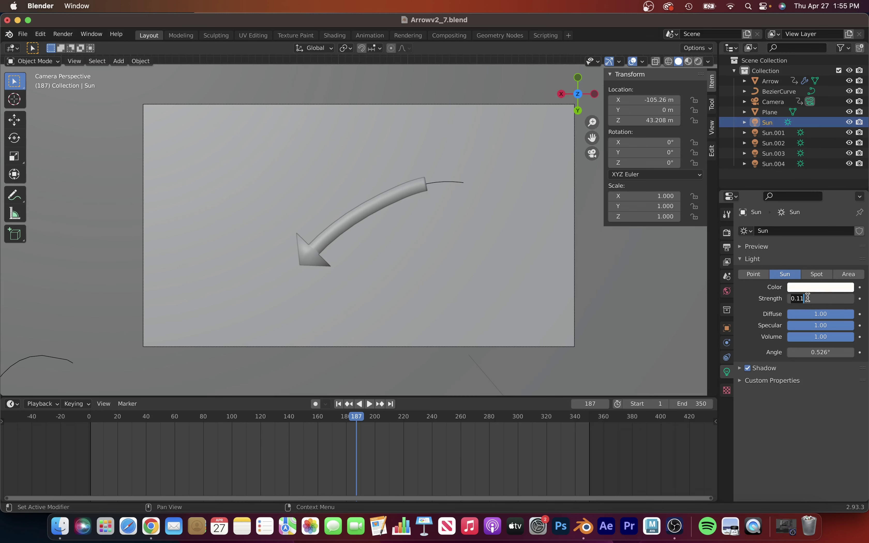
pyautogui.write('5')
pyautogui.press('Return')
pyautogui.click(698, 62)
pyautogui.click(434, 417)
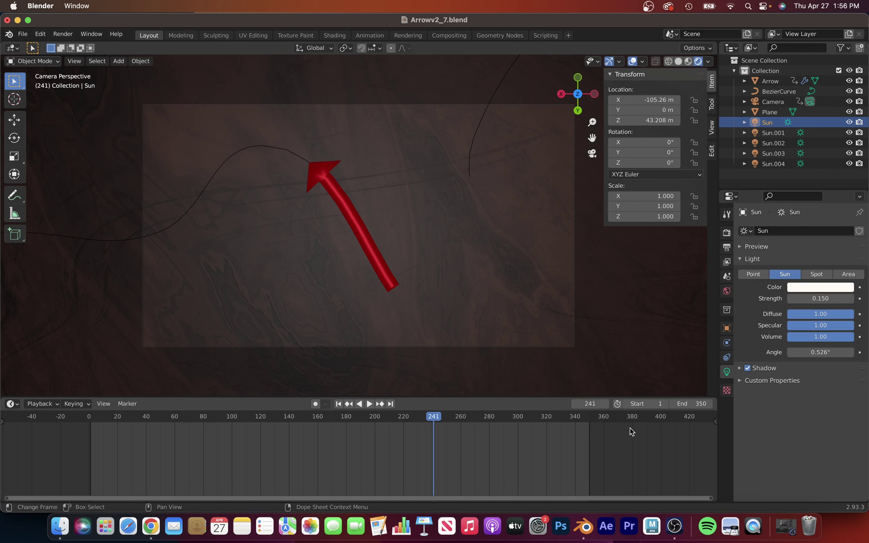